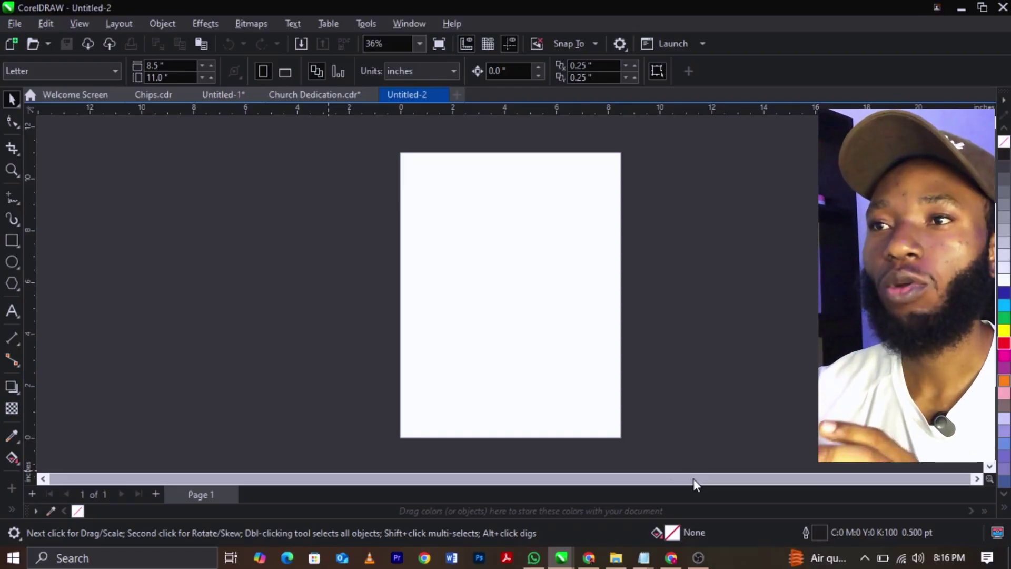
Step: Choose A3 (297 × 420 mm) from the property bar's page-size list
{"action": "left_click", "coordinate": [21, 68]}
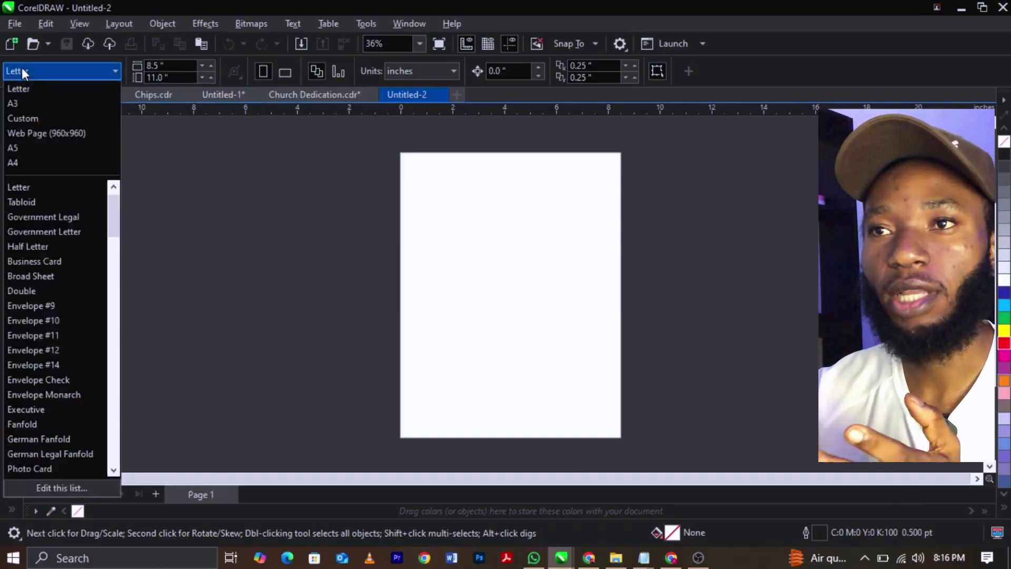
{"action": "left_click", "coordinate": [26, 104]}
{"action": "scroll", "coordinate": [473, 242], "scroll_direction": "down", "scroll_amount": 1}
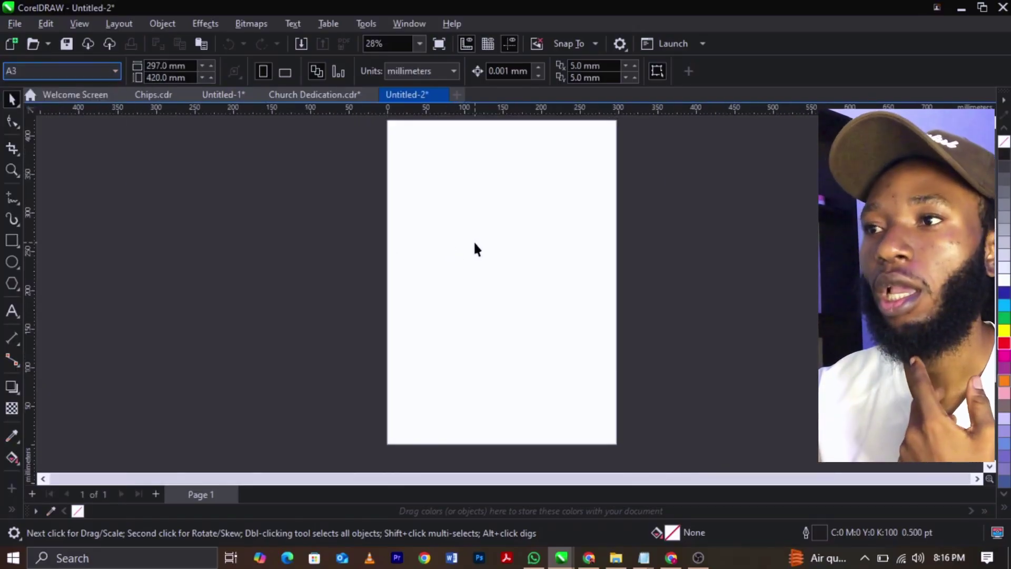
{"action": "scroll", "coordinate": [498, 311], "scroll_direction": "down", "scroll_amount": 1}
{"action": "scroll", "coordinate": [479, 194], "scroll_direction": "up", "scroll_amount": 1}
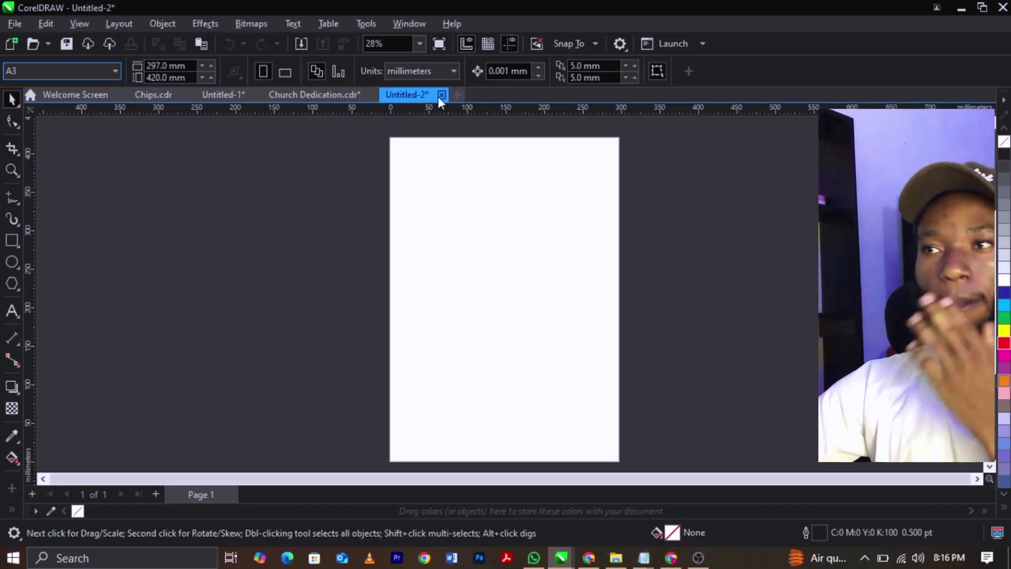
Step: Switch the A3 page to landscape and add a rectangle covering the whole page
{"action": "left_click", "coordinate": [286, 72]}
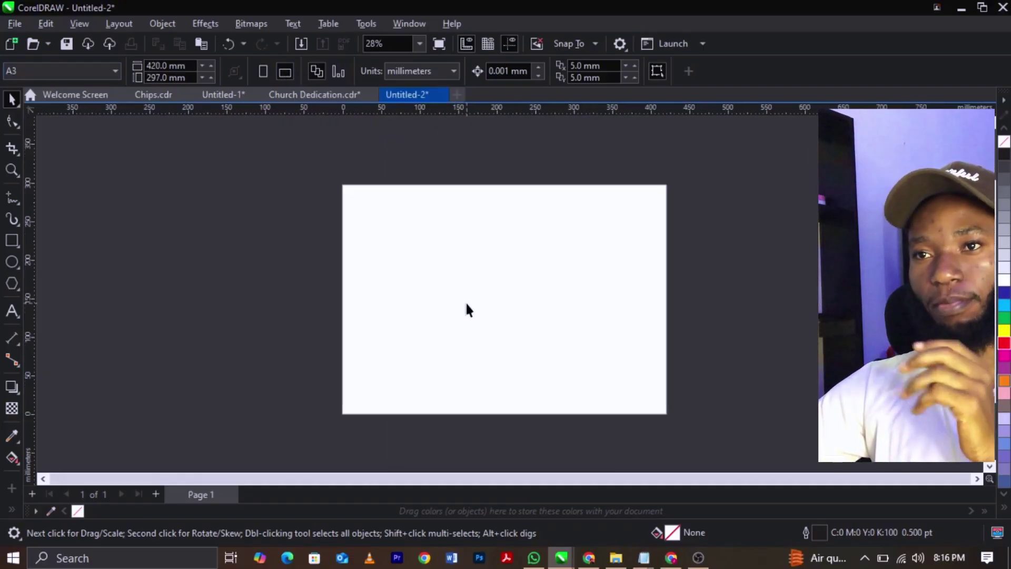
{"action": "left_click", "coordinate": [11, 241]}
{"action": "double_click", "coordinate": [12, 239]}
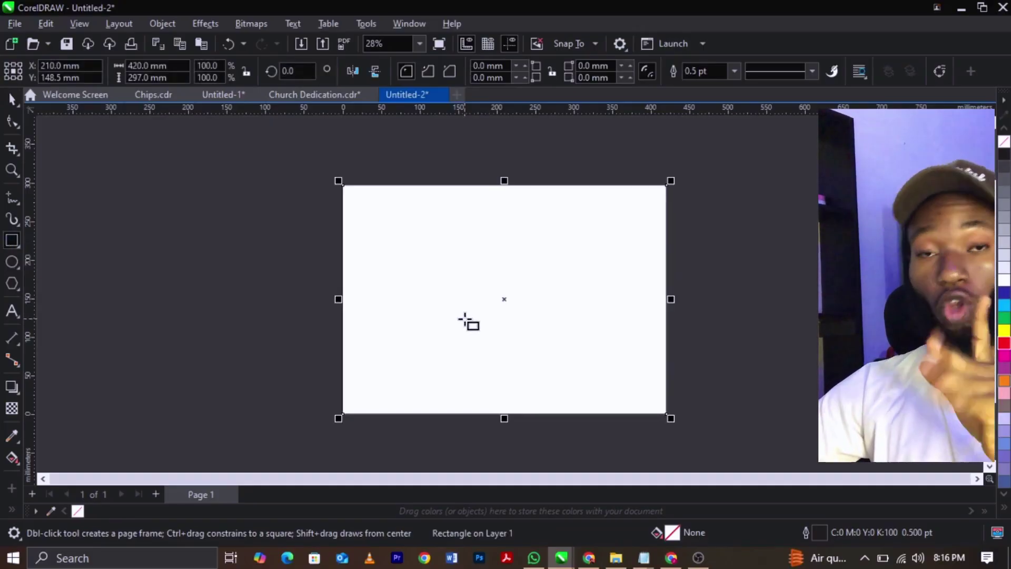
{"action": "key", "text": "shift+F4"}
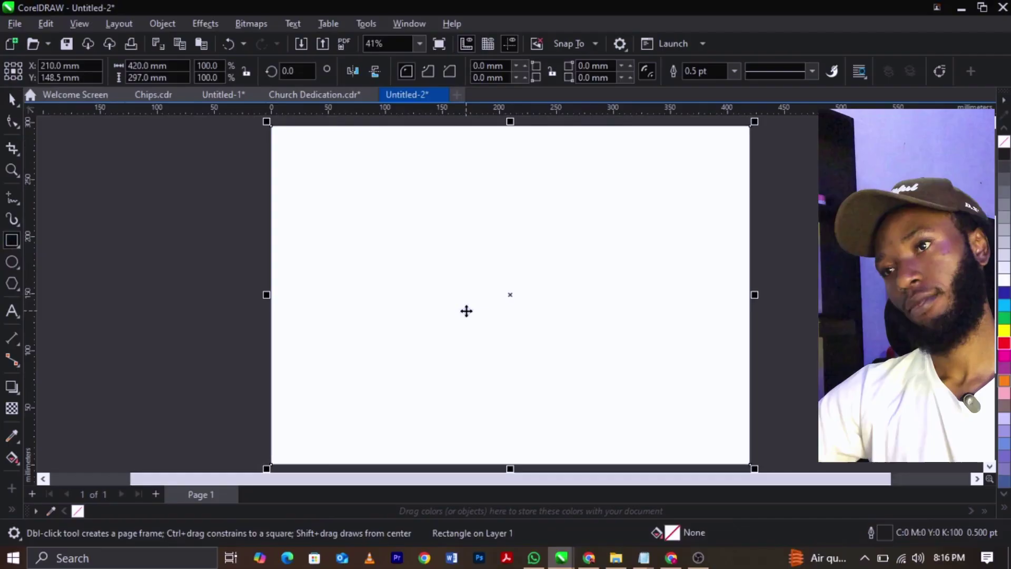
Step: Select the 420 × 297 mm page-frame rectangle with the Pick tool
{"action": "key", "text": "space"}
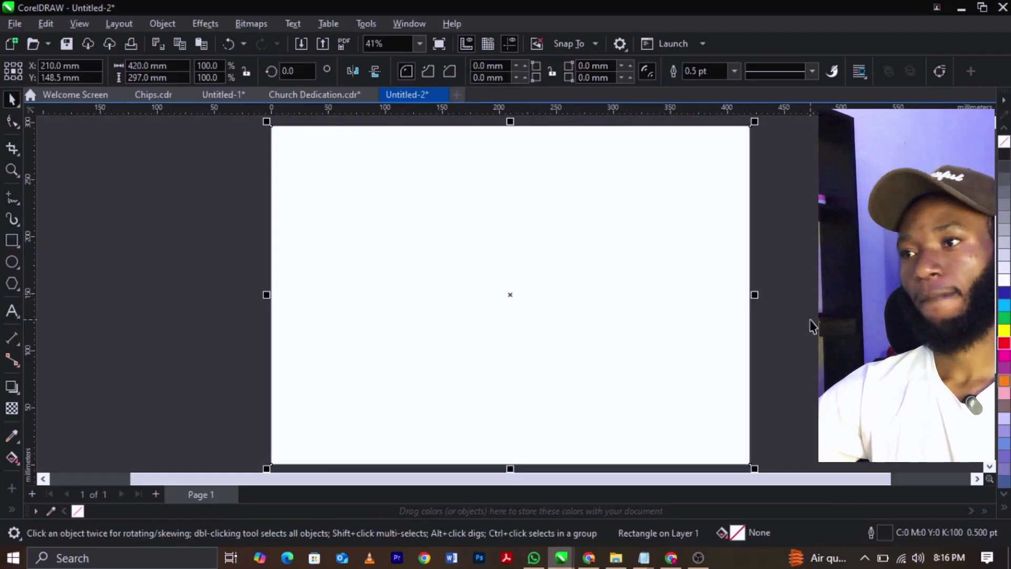
{"action": "left_click", "coordinate": [623, 329]}
{"action": "key", "text": "space"}
{"action": "key", "text": "space"}
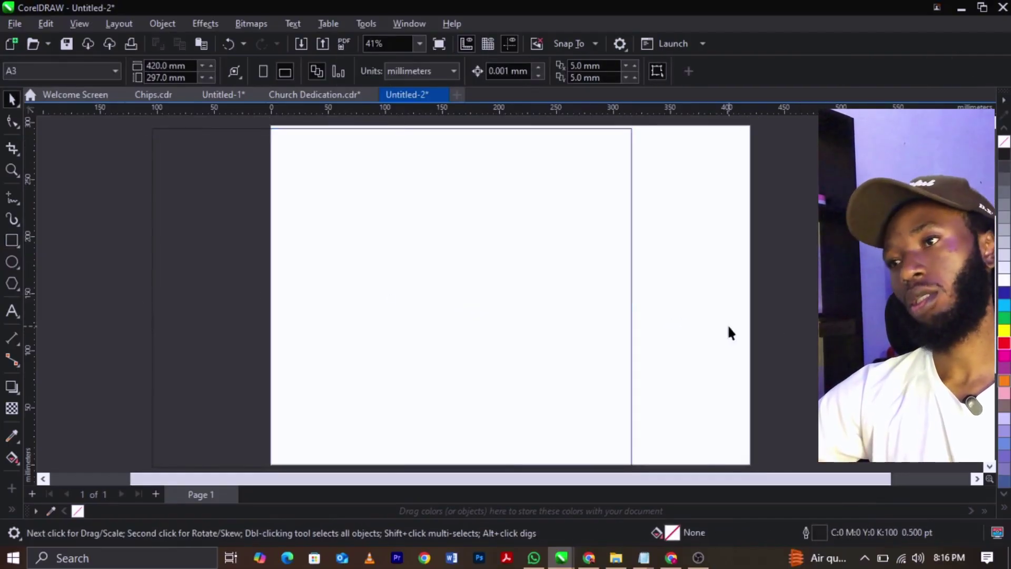
{"action": "left_click", "coordinate": [728, 324]}
{"action": "left_click", "coordinate": [812, 319]}
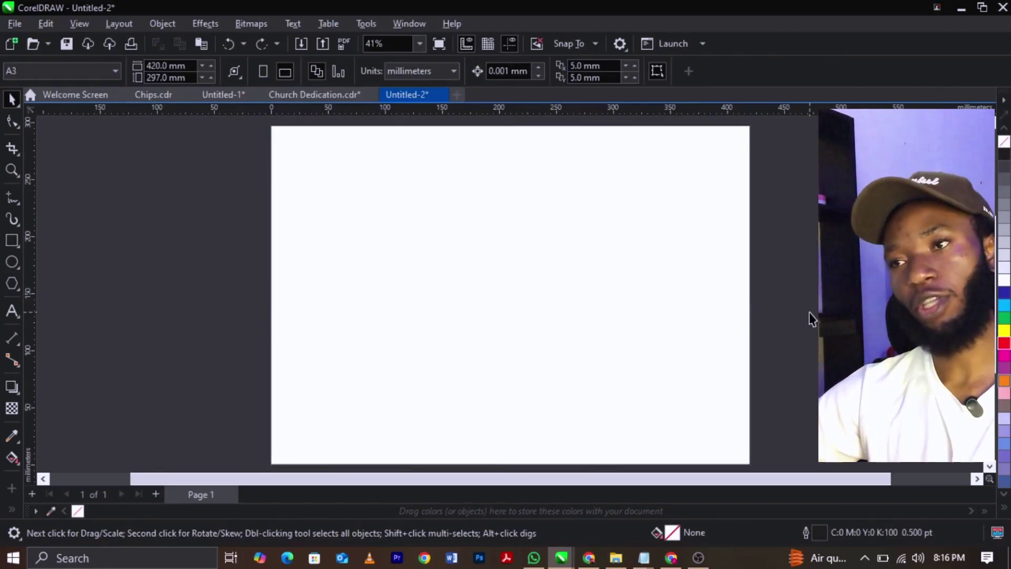
{"action": "left_click", "coordinate": [725, 317]}
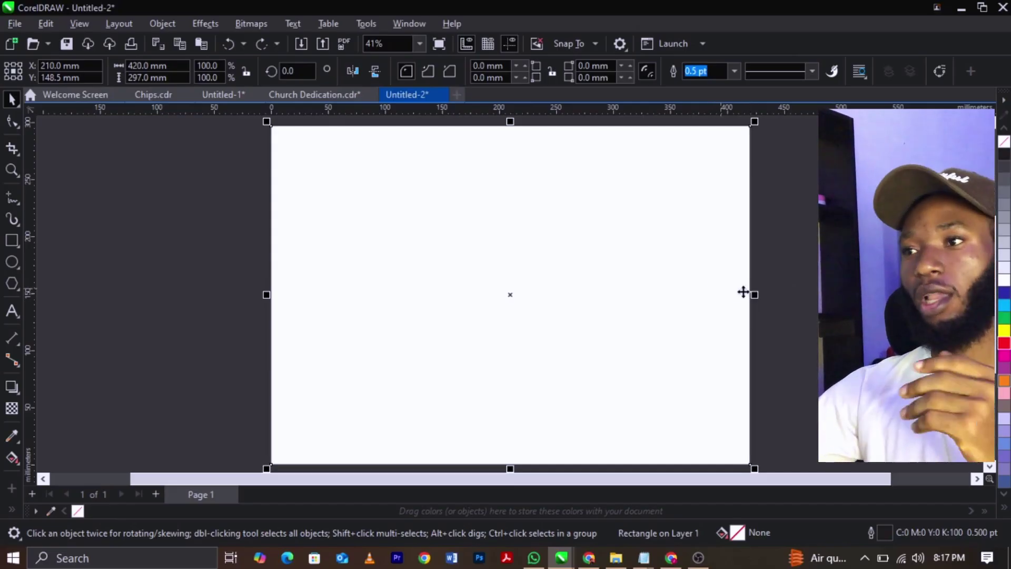
Step: Shrink the frame to the left half, drag a mirrored copy into the right half, and select both
{"action": "left_click_drag", "start_coordinate": [752, 291], "coordinate": [513, 302]}
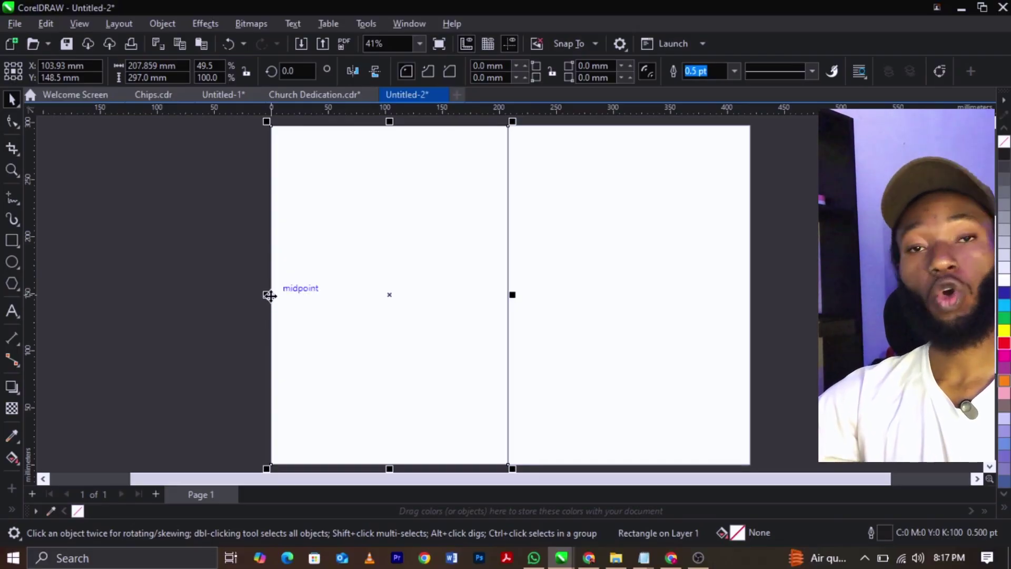
{"action": "left_click_drag", "start_coordinate": [267, 294], "coordinate": [656, 318]}
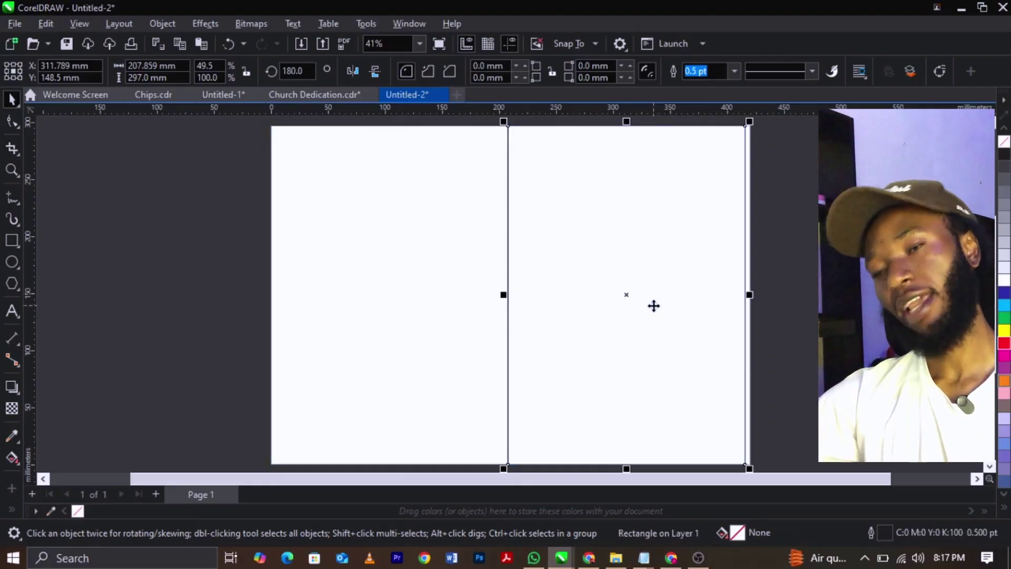
{"action": "key", "text": "ctrl+a"}
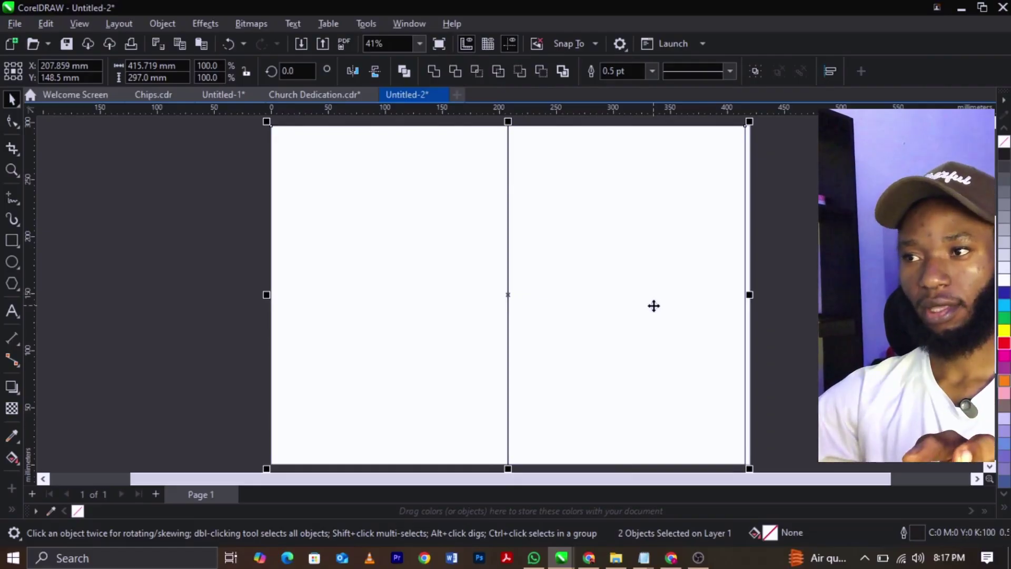
Step: Stretch both rectangles to the page's right edge so they span 419.969 × 297 mm
{"action": "scroll", "coordinate": [757, 297], "scroll_direction": "up", "scroll_amount": 5}
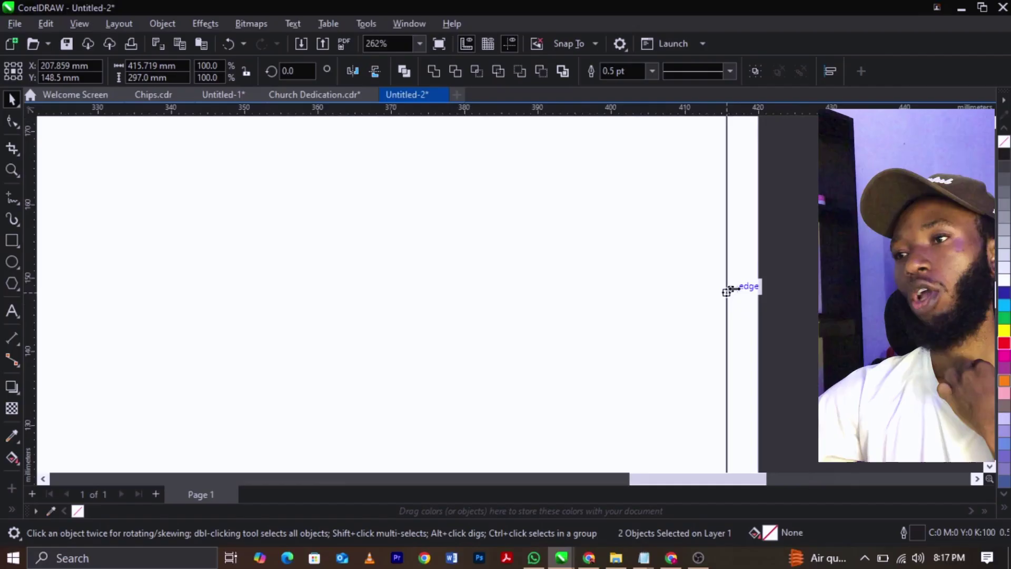
{"action": "left_click_drag", "start_coordinate": [729, 291], "coordinate": [765, 291]}
{"action": "scroll", "coordinate": [751, 291], "scroll_direction": "up", "scroll_amount": 2}
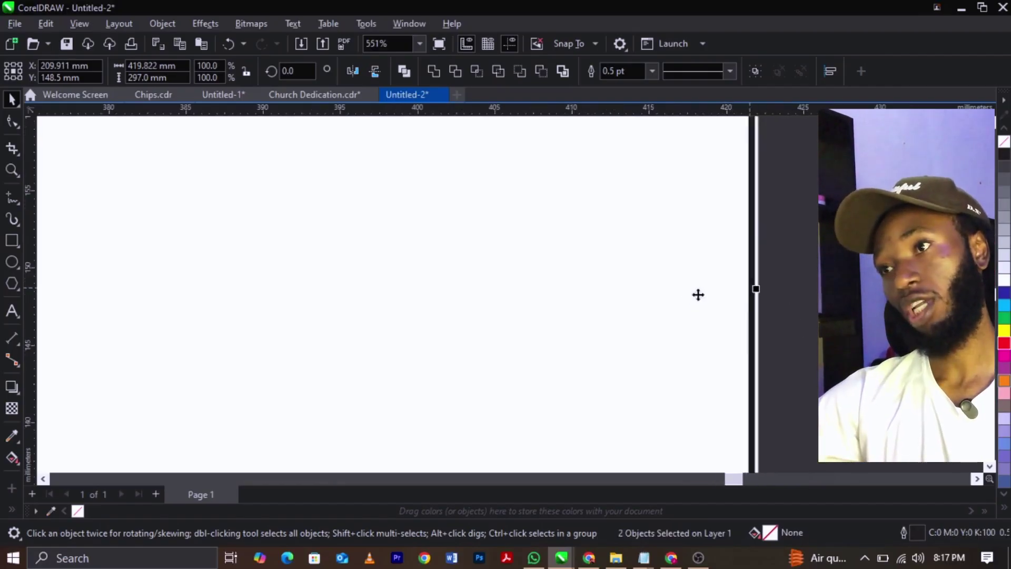
{"action": "scroll", "coordinate": [860, 262], "scroll_direction": "up", "scroll_amount": 2}
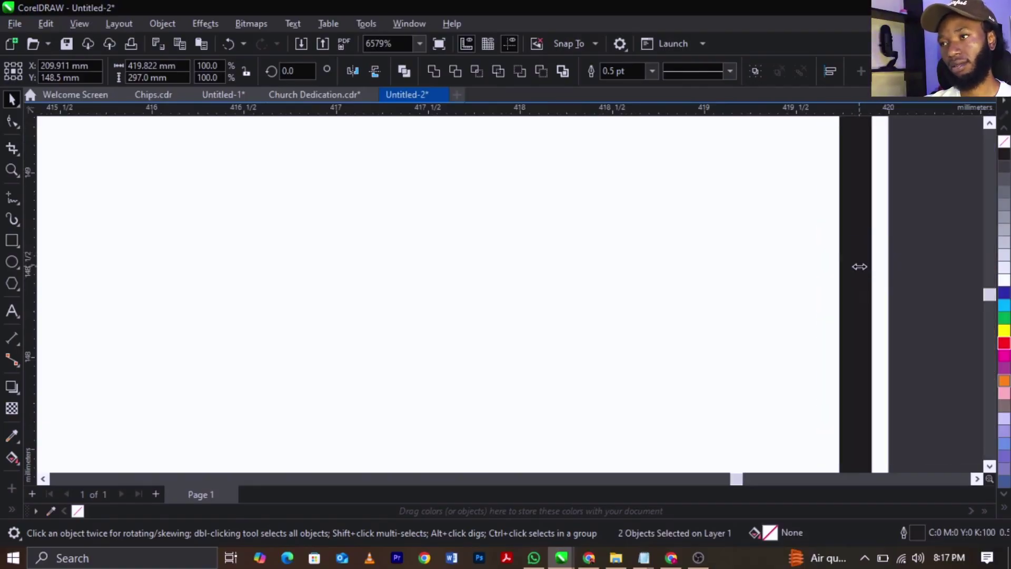
{"action": "left_click_drag", "start_coordinate": [859, 267], "coordinate": [887, 266]}
{"action": "key", "text": "shift+F4"}
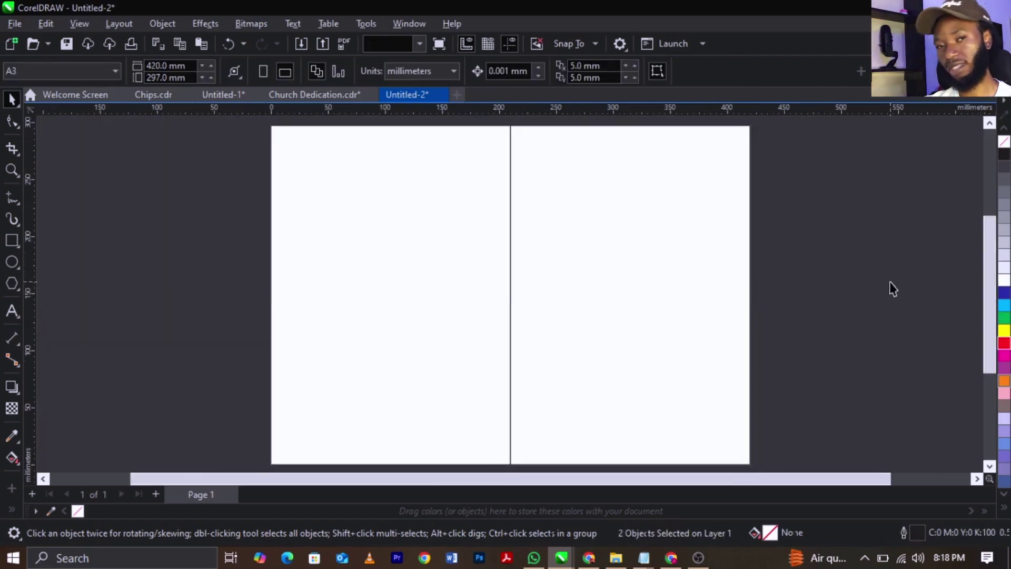
{"action": "left_click", "coordinate": [893, 289]}
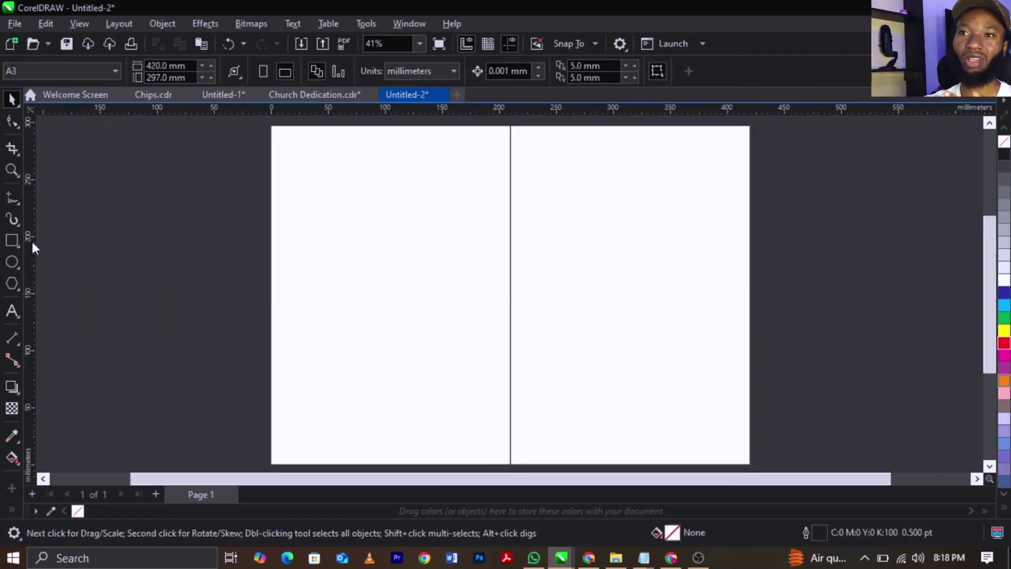
Step: Draw a small rectangle on the left half and switch document units to inches
{"action": "left_click", "coordinate": [11, 240]}
{"action": "left_click_drag", "start_coordinate": [425, 244], "coordinate": [454, 282]}
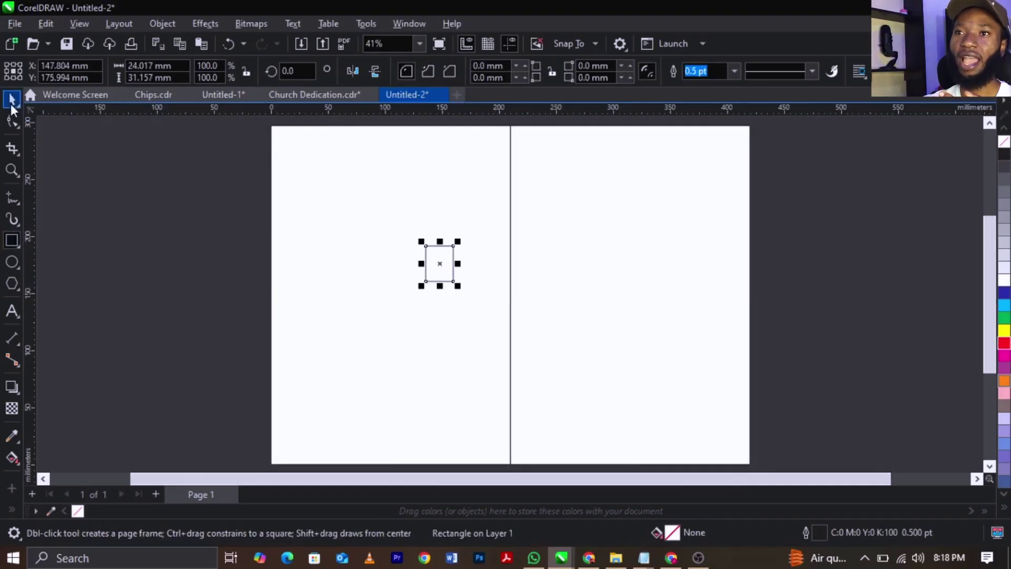
{"action": "left_click", "coordinate": [10, 103]}
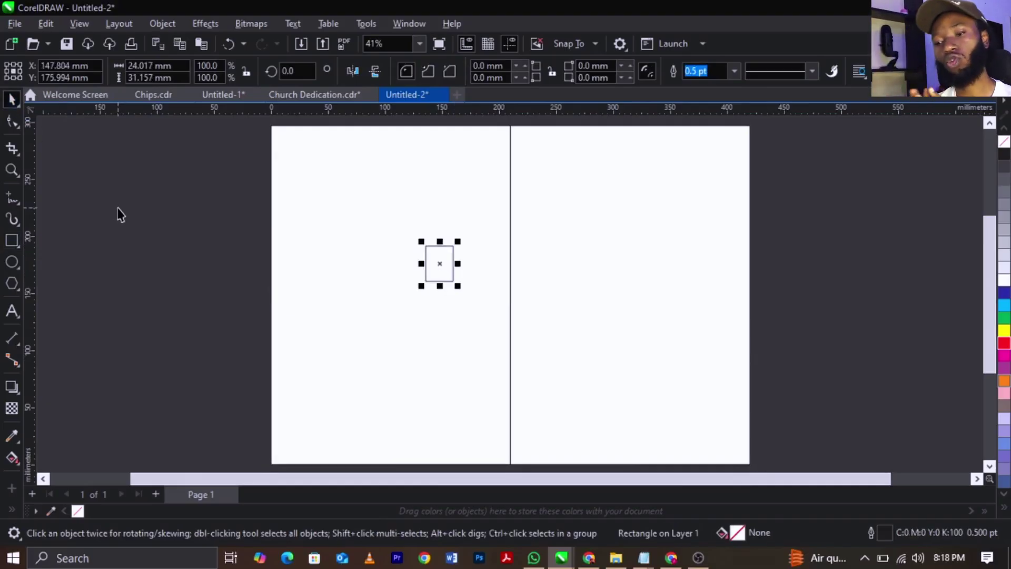
{"action": "left_click", "coordinate": [120, 214]}
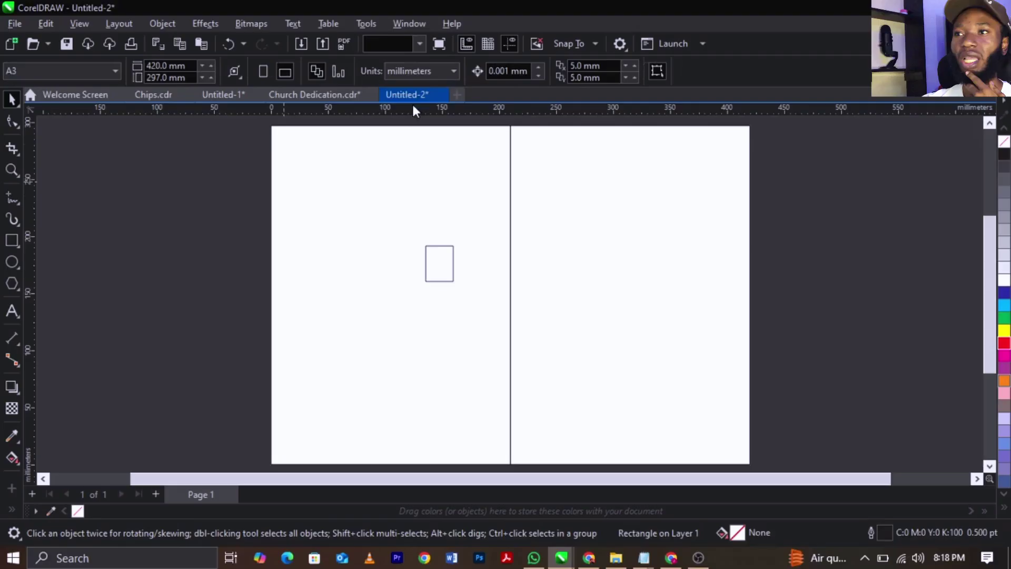
{"action": "left_click", "coordinate": [435, 77]}
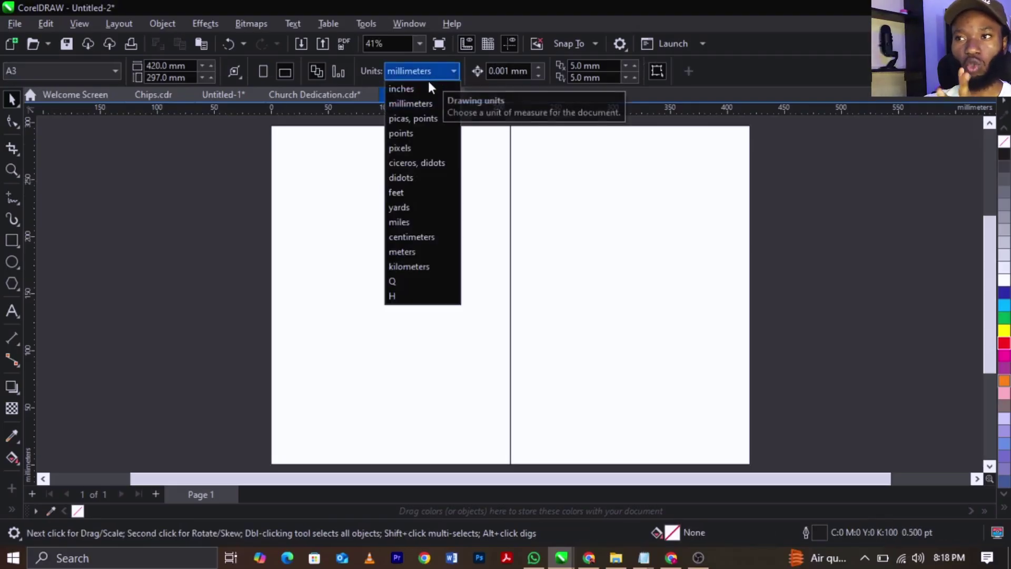
{"action": "left_click", "coordinate": [428, 89]}
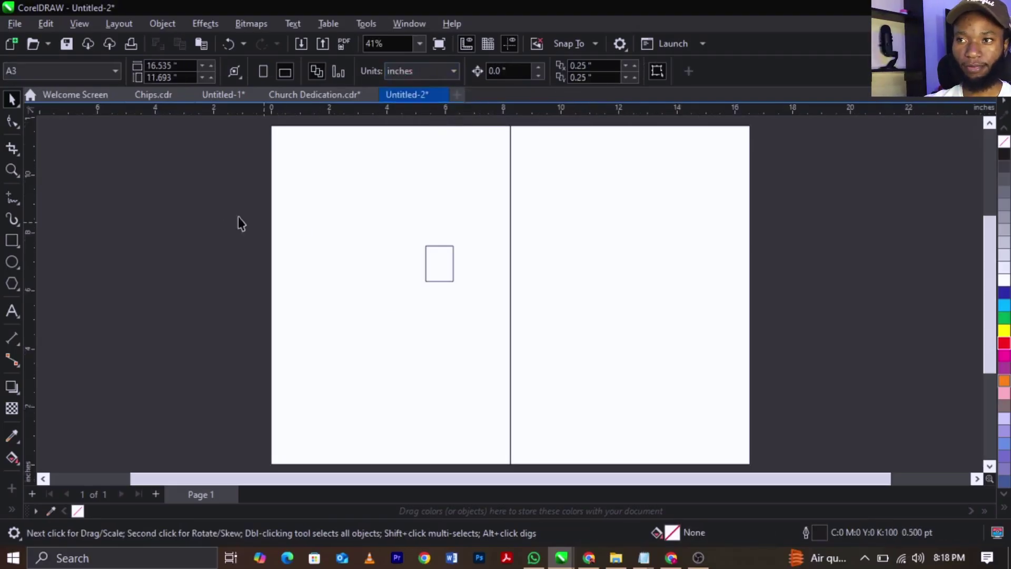
Step: Resize the small rectangle to a 0.9 × 0.9-inch square and select it with the page frame
{"action": "left_click_drag", "start_coordinate": [238, 217], "coordinate": [587, 370]}
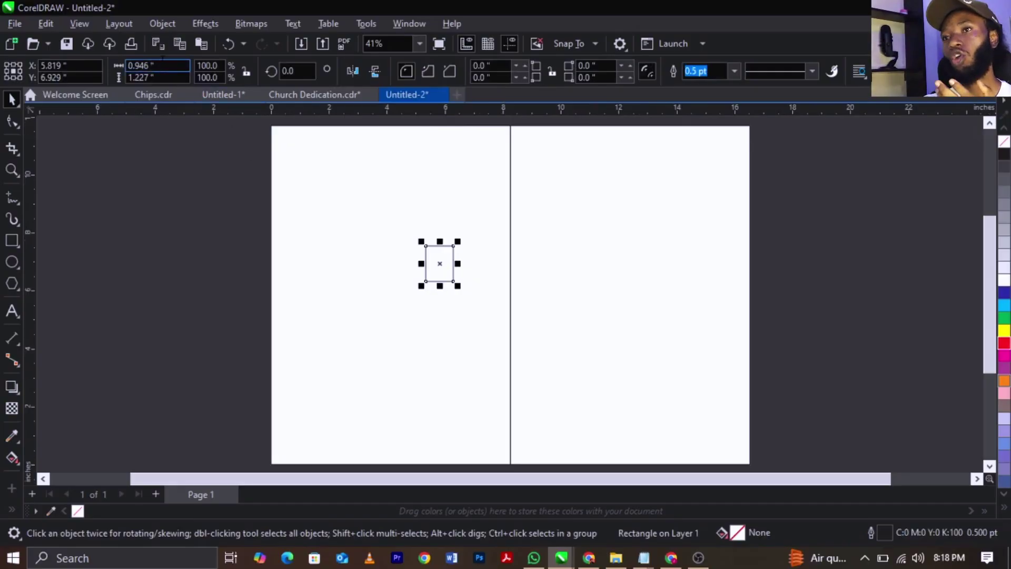
{"action": "left_click", "coordinate": [150, 65]}
{"action": "type", "text": "0"}
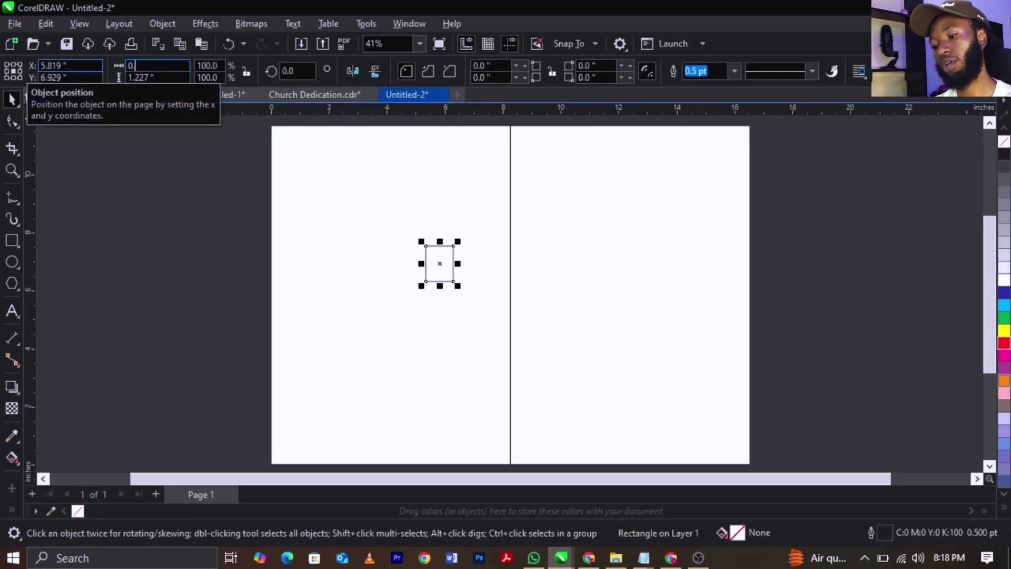
{"action": "type", "text": ".9"}
{"action": "key", "text": "Tab"}
{"action": "type", "text": "0.9"}
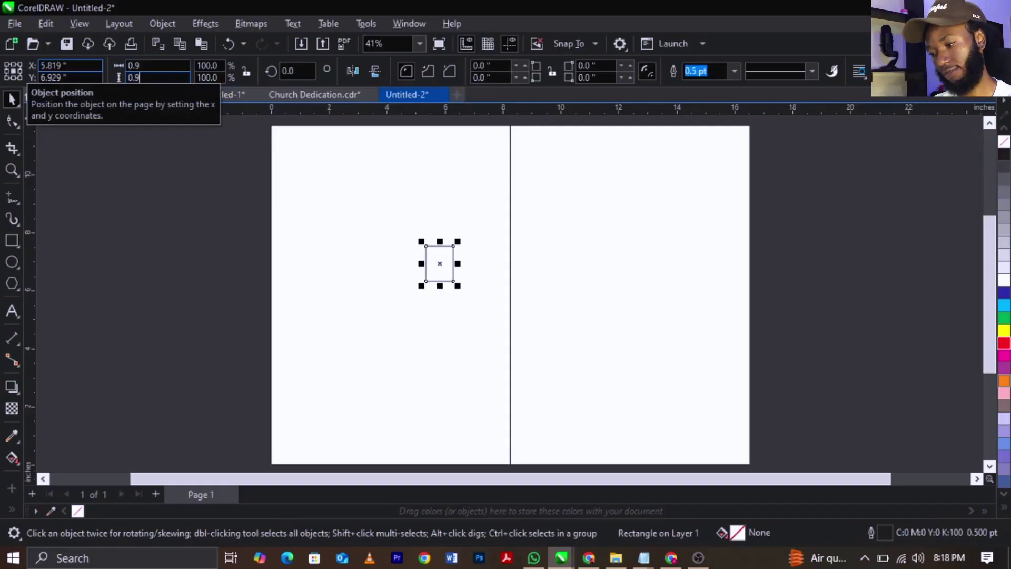
{"action": "key", "text": "Return"}
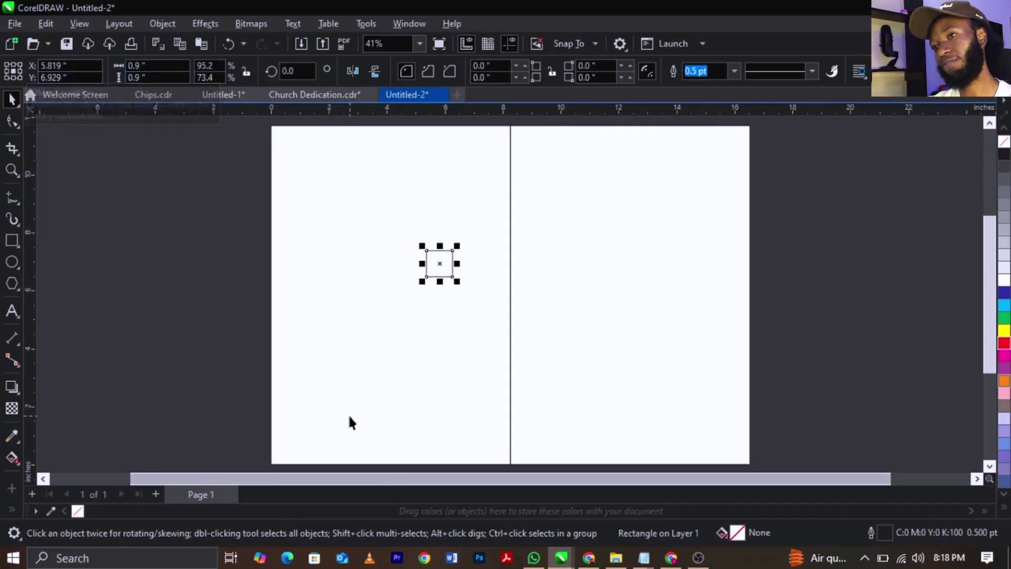
{"action": "left_click", "coordinate": [351, 414], "text": "shift"}
Step: Align the square to the page's top-left corner
{"action": "key", "text": "t"}
{"action": "key", "text": "l"}
{"action": "left_click", "coordinate": [154, 267]}
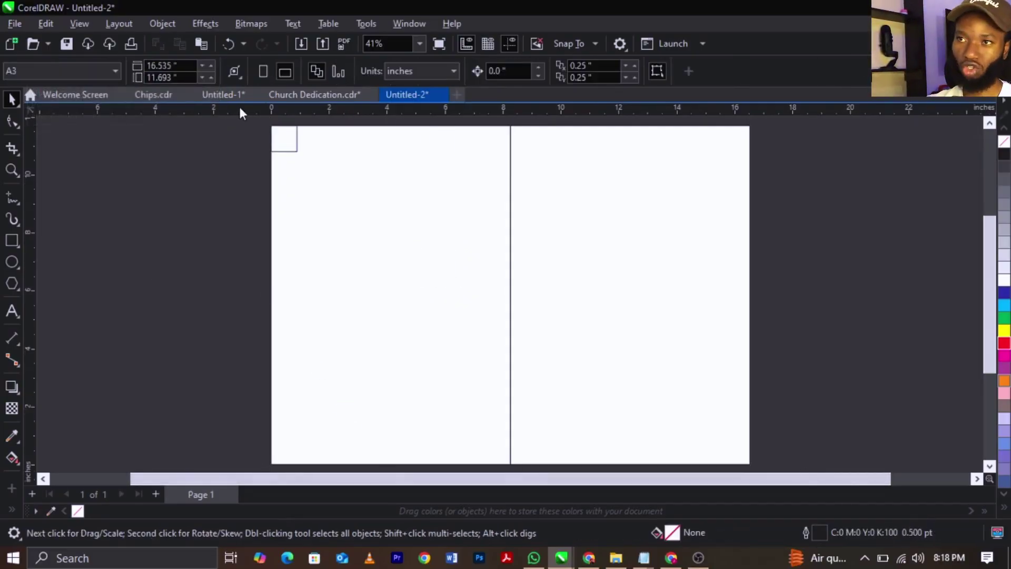
Step: Place a vertical guideline at 0.9 inches along the square's right edge
{"action": "scroll", "coordinate": [271, 131], "scroll_direction": "up", "scroll_amount": 5}
{"action": "scroll", "coordinate": [346, 162], "scroll_direction": "up", "scroll_amount": 3}
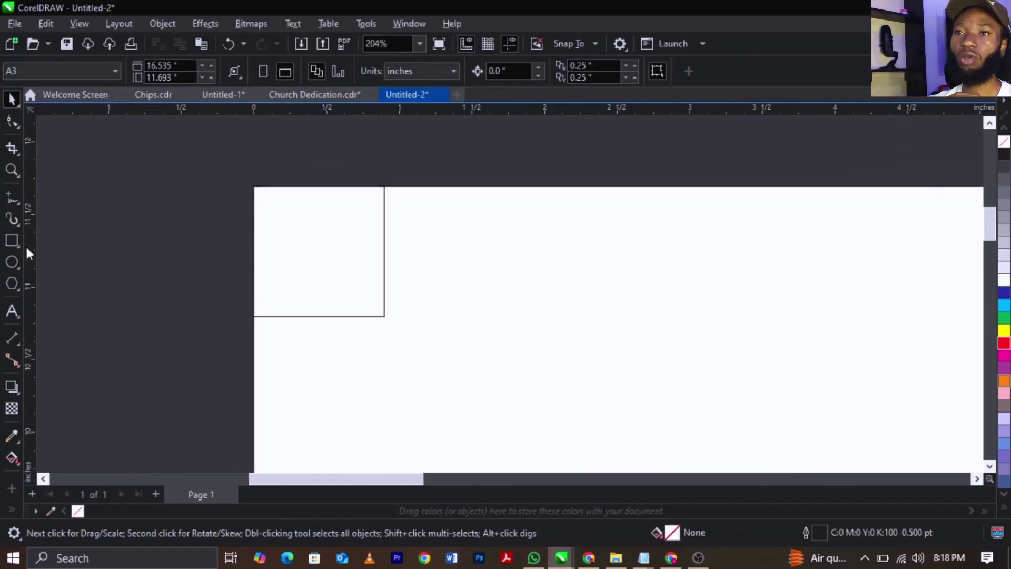
{"action": "left_click_drag", "start_coordinate": [34, 251], "coordinate": [384, 262]}
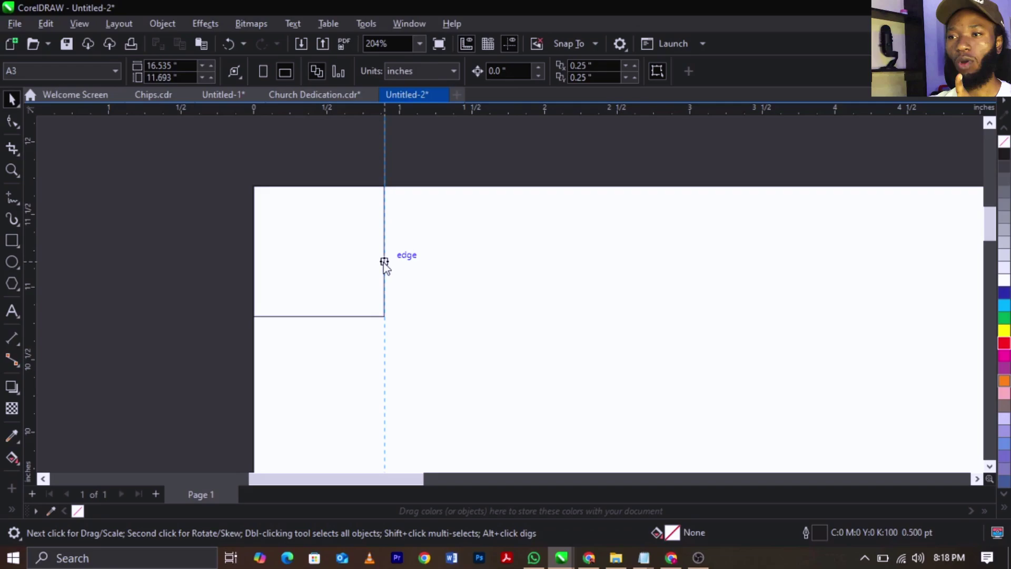
{"action": "left_click_drag", "start_coordinate": [383, 263], "coordinate": [384, 262]}
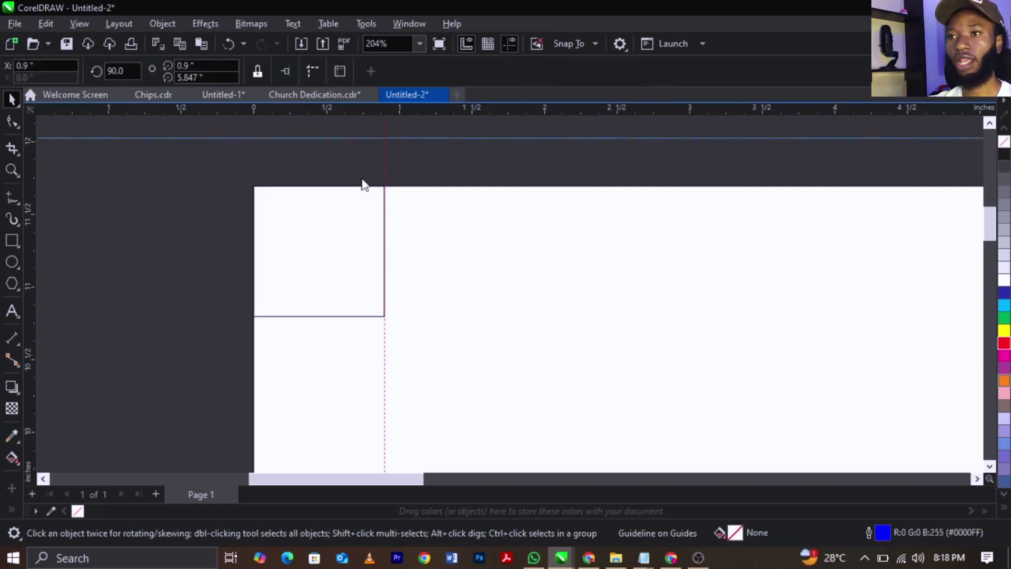
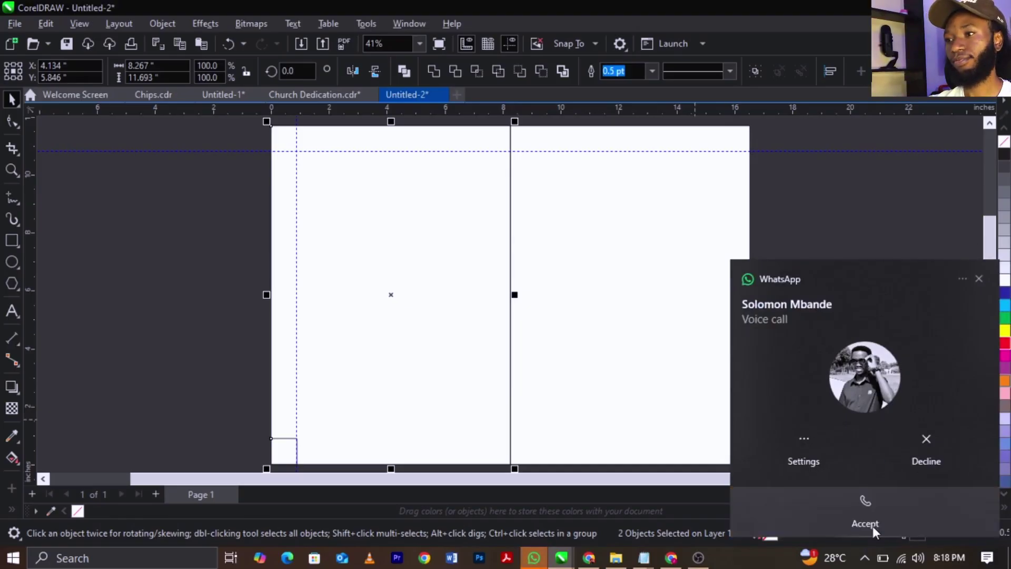
Step: Place a horizontal guideline exactly on the helper square's top edge
{"action": "left_click", "coordinate": [932, 466]}
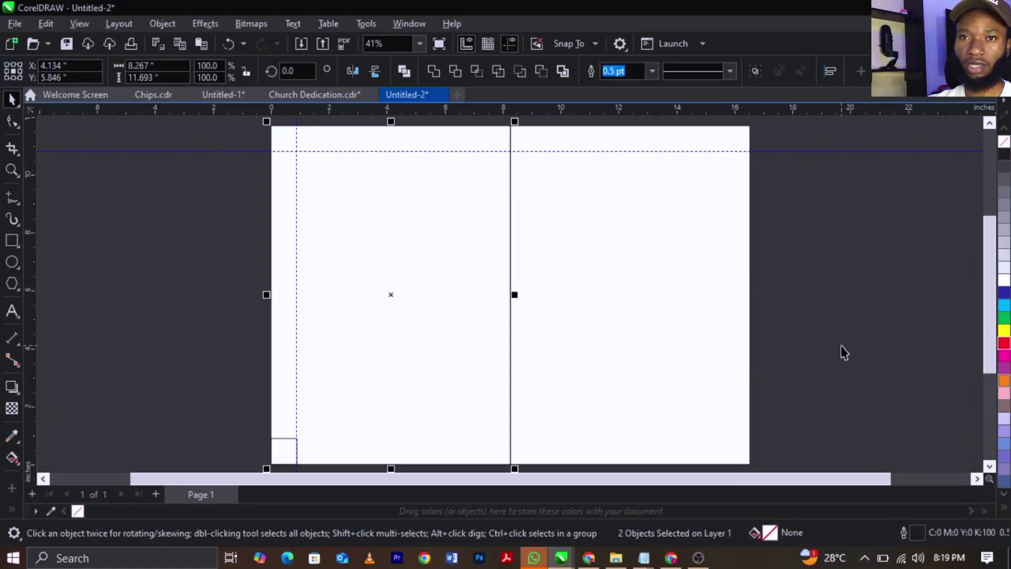
{"action": "left_click", "coordinate": [233, 427]}
{"action": "scroll", "coordinate": [289, 463], "scroll_direction": "up", "scroll_amount": 4}
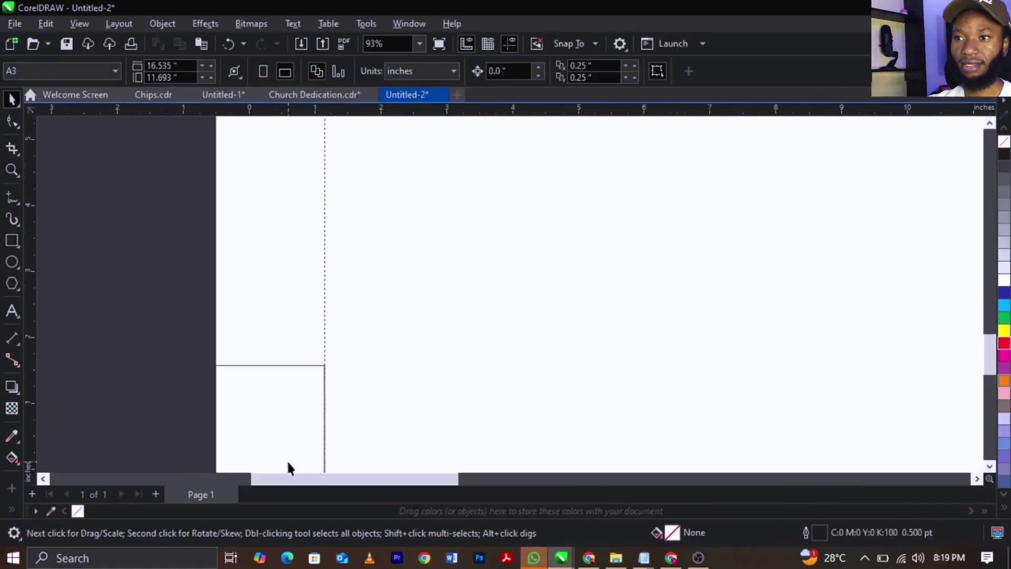
{"action": "left_click_drag", "start_coordinate": [388, 264], "coordinate": [394, 363]}
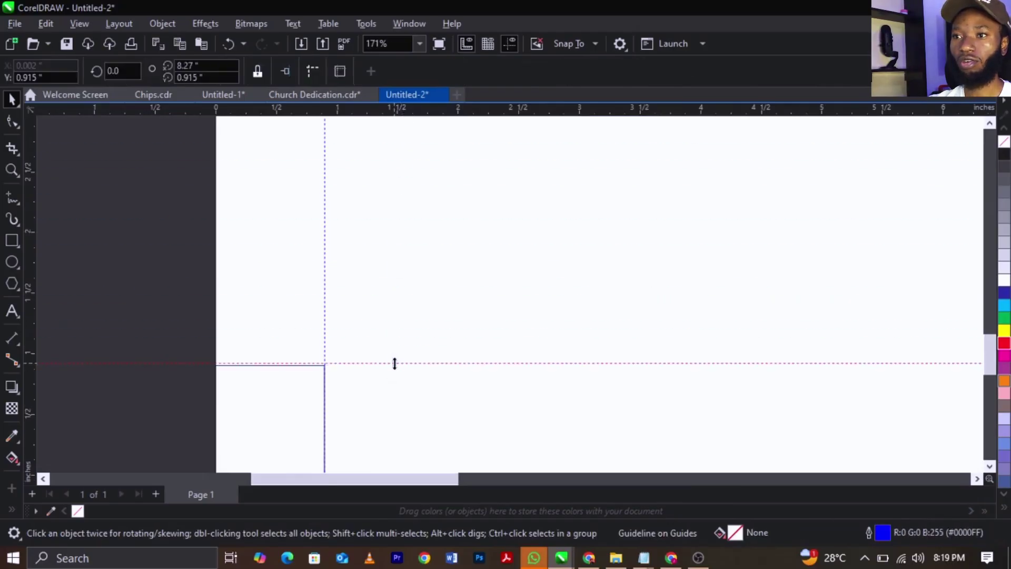
{"action": "scroll", "coordinate": [253, 375], "scroll_direction": "up", "scroll_amount": 3}
{"action": "scroll", "coordinate": [305, 354], "scroll_direction": "up", "scroll_amount": 2}
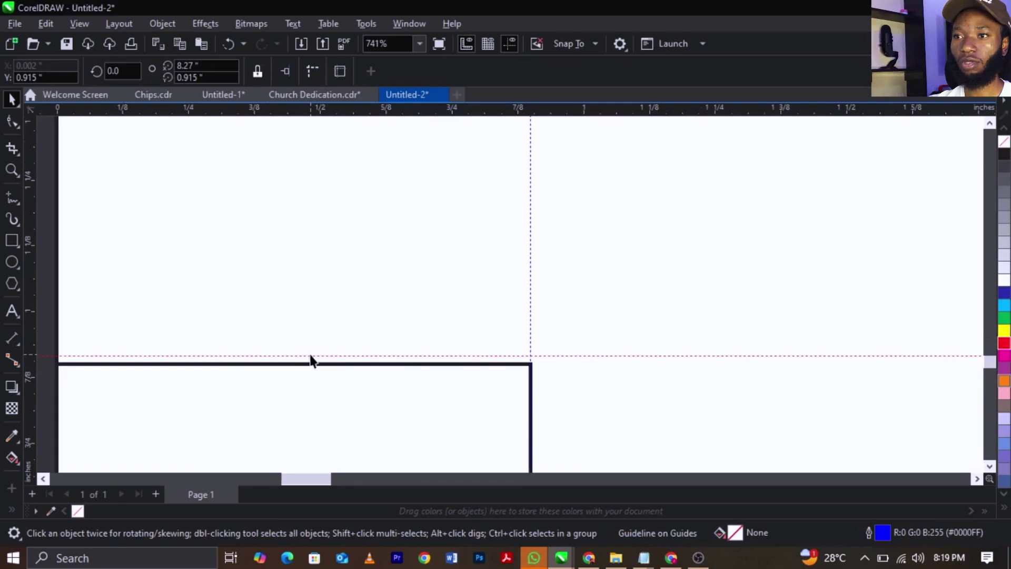
{"action": "left_click_drag", "start_coordinate": [314, 358], "coordinate": [314, 363]}
{"action": "scroll", "coordinate": [314, 362], "scroll_direction": "down", "scroll_amount": 7}
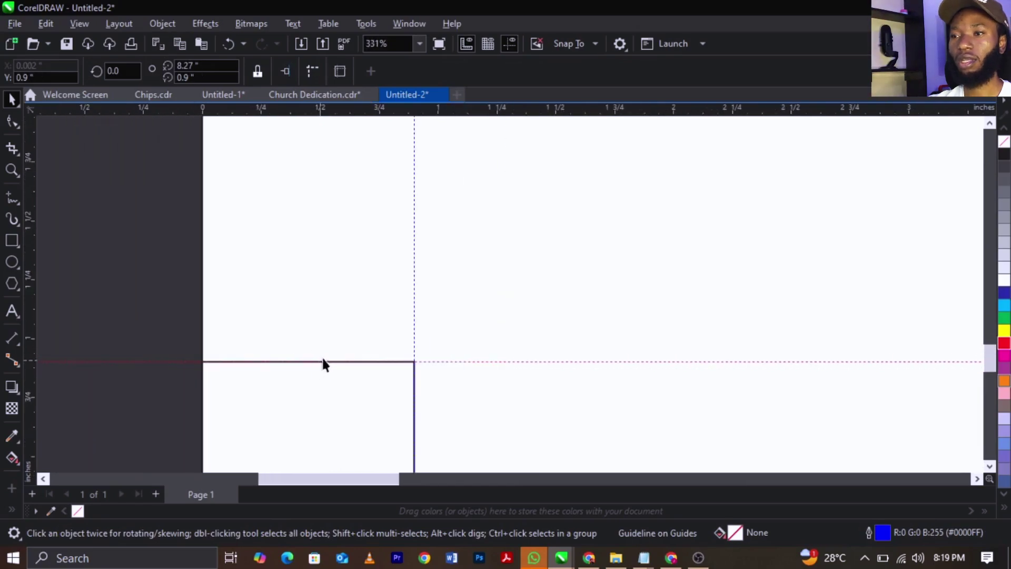
Step: Align the helper square to the centre fold and set a vertical guide at its edge
{"action": "left_click", "coordinate": [330, 388]}
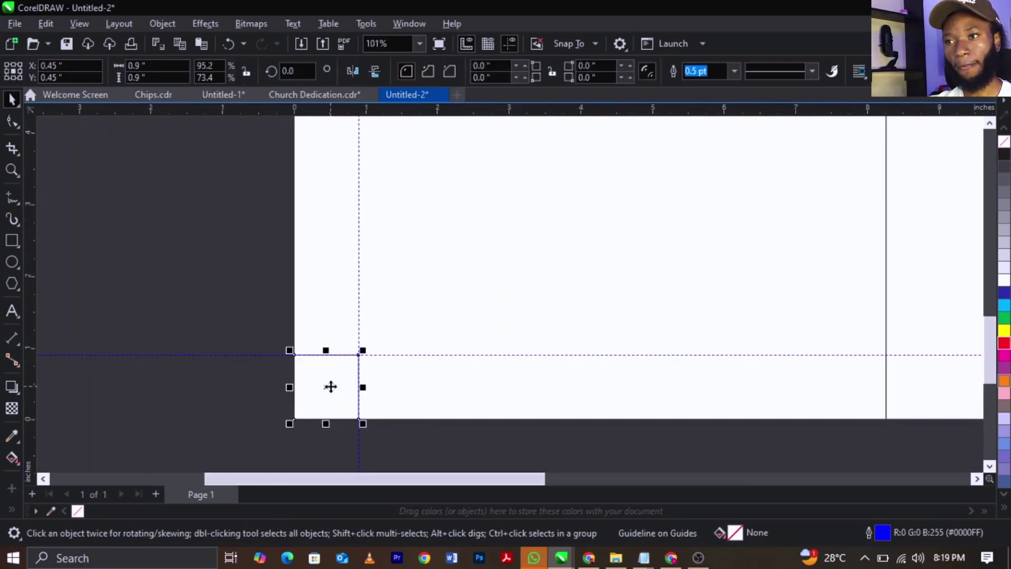
{"action": "left_click", "coordinate": [462, 329], "text": "shift"}
{"action": "scroll", "coordinate": [332, 337], "scroll_direction": "down", "scroll_amount": 3}
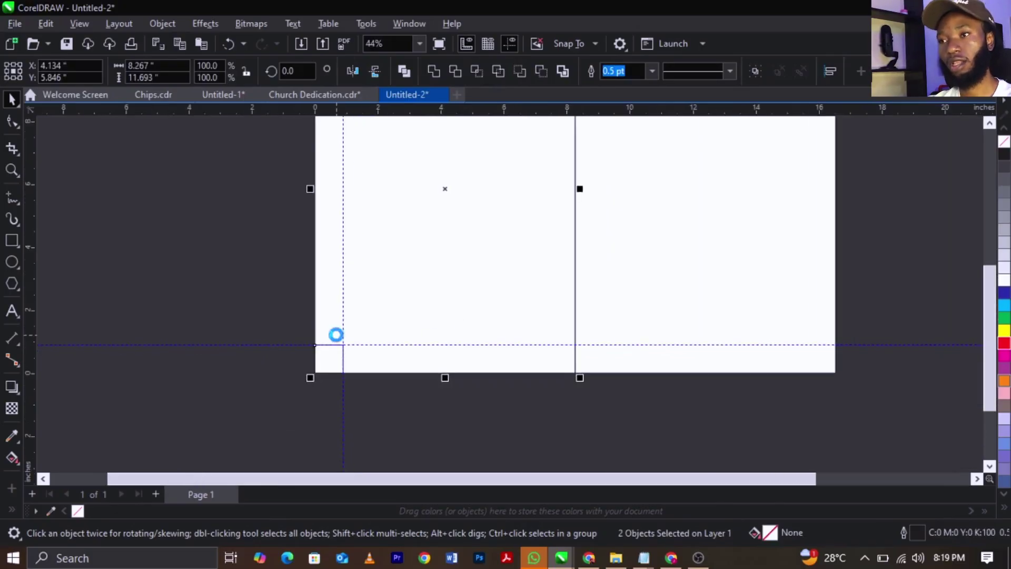
{"action": "key", "text": "r"}
{"action": "scroll", "coordinate": [570, 348], "scroll_direction": "up", "scroll_amount": 5}
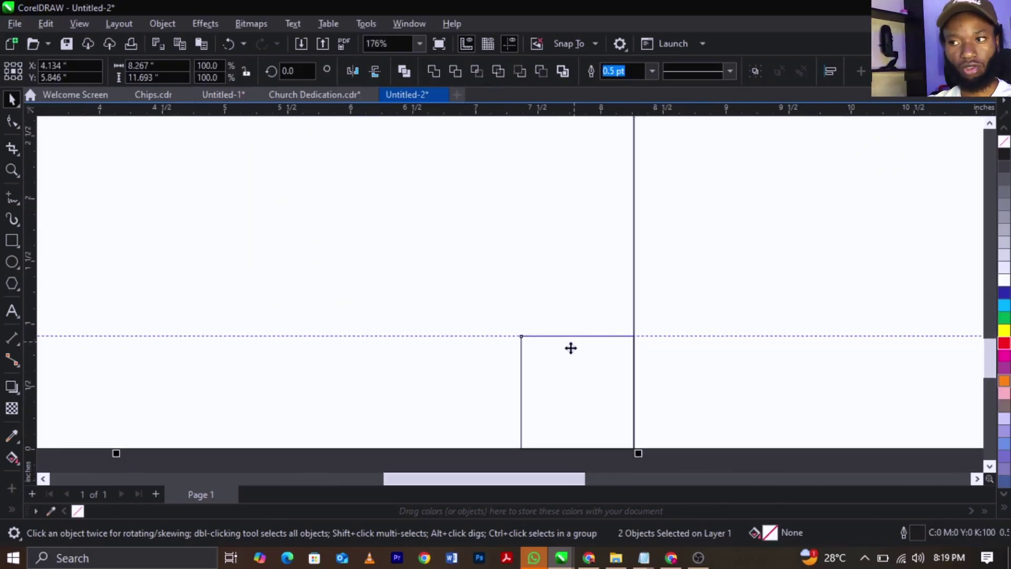
{"action": "scroll", "coordinate": [702, 430], "scroll_direction": "up", "scroll_amount": 2}
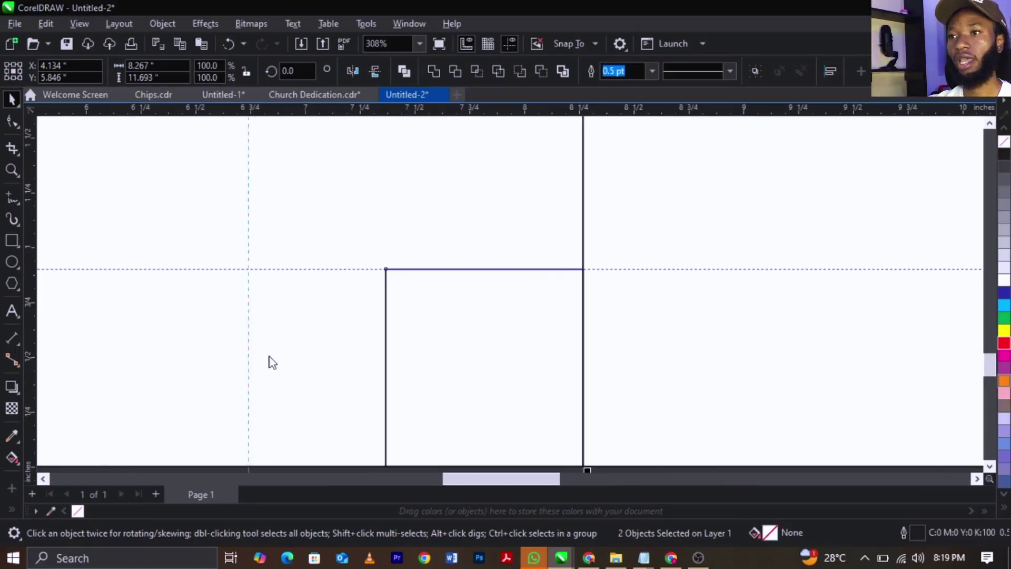
{"action": "scroll", "coordinate": [375, 330], "scroll_direction": "down", "scroll_amount": 2}
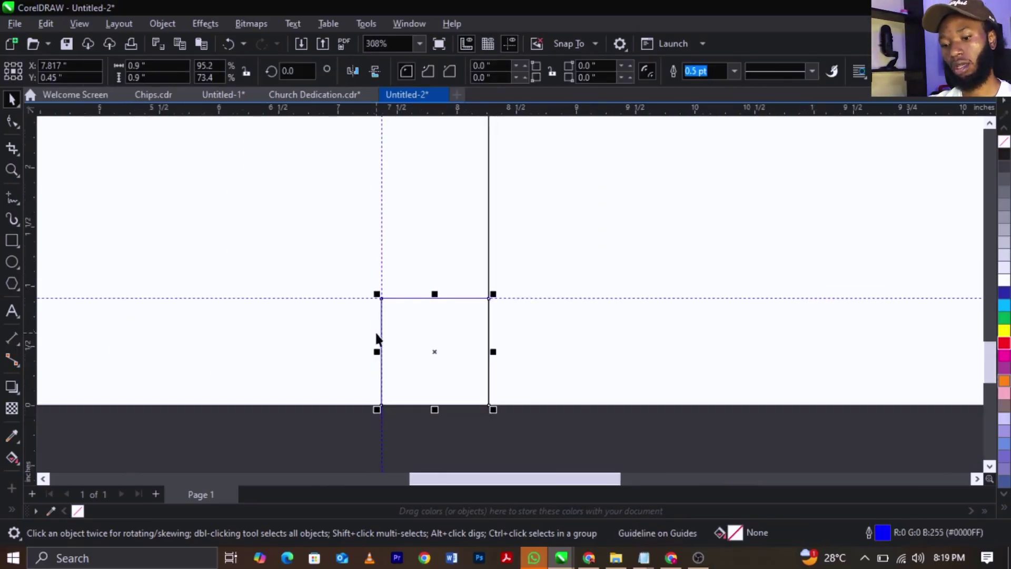
{"action": "left_click", "coordinate": [611, 377]}
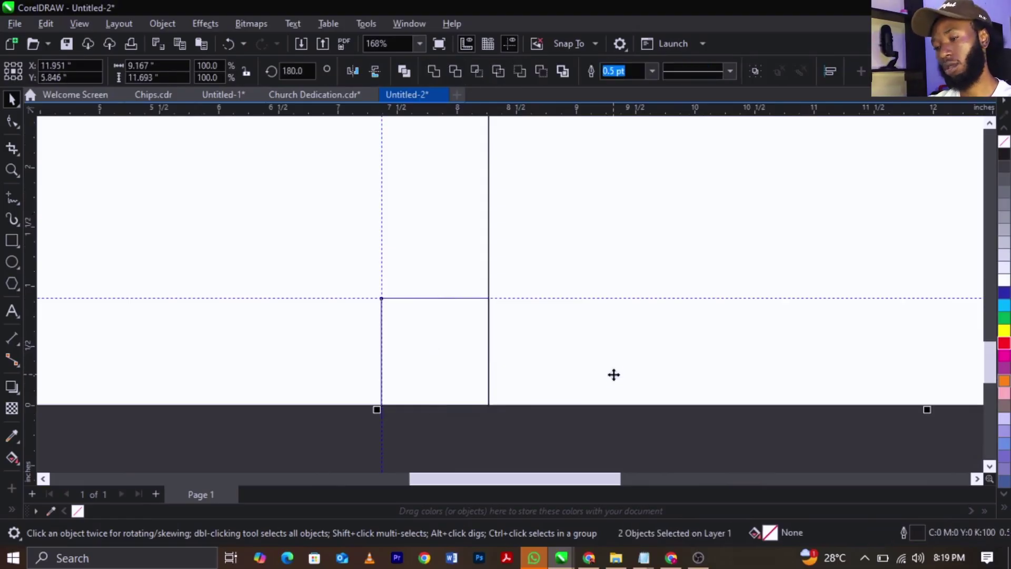
{"action": "key", "text": "ctrl+z"}
{"action": "scroll", "coordinate": [476, 340], "scroll_direction": "down", "scroll_amount": 1}
{"action": "scroll", "coordinate": [477, 341], "scroll_direction": "up", "scroll_amount": 1}
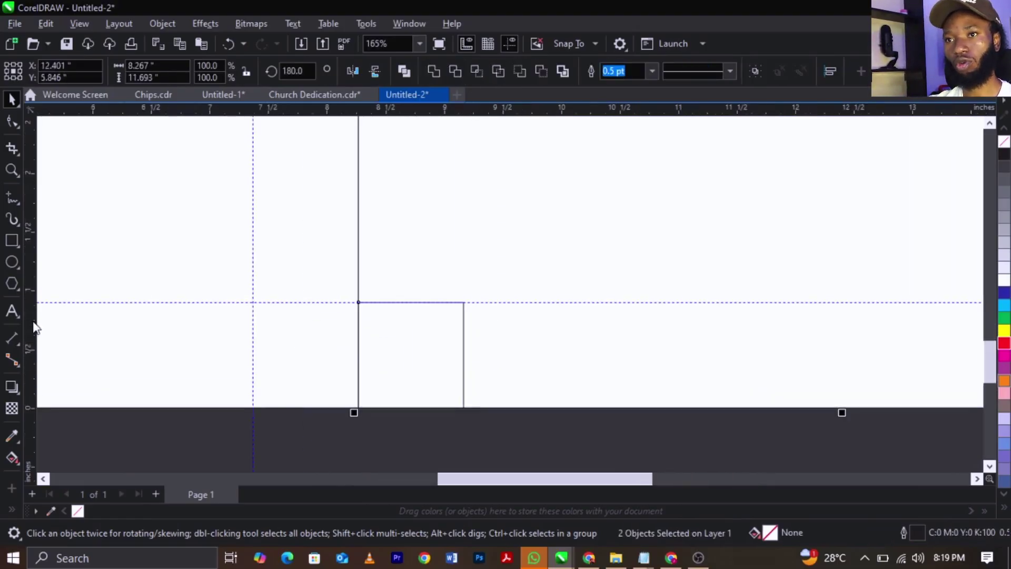
{"action": "left_click_drag", "start_coordinate": [482, 346], "coordinate": [463, 352]}
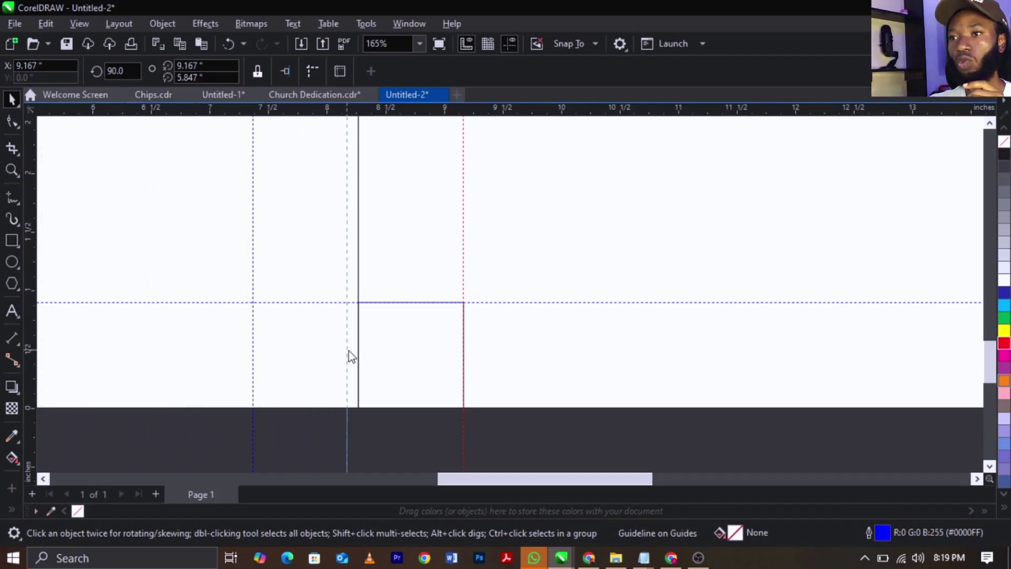
Step: Align the helper square with the right page panel and add the right margin guide
{"action": "left_click", "coordinate": [379, 361]}
{"action": "left_click", "coordinate": [555, 351], "text": "shift"}
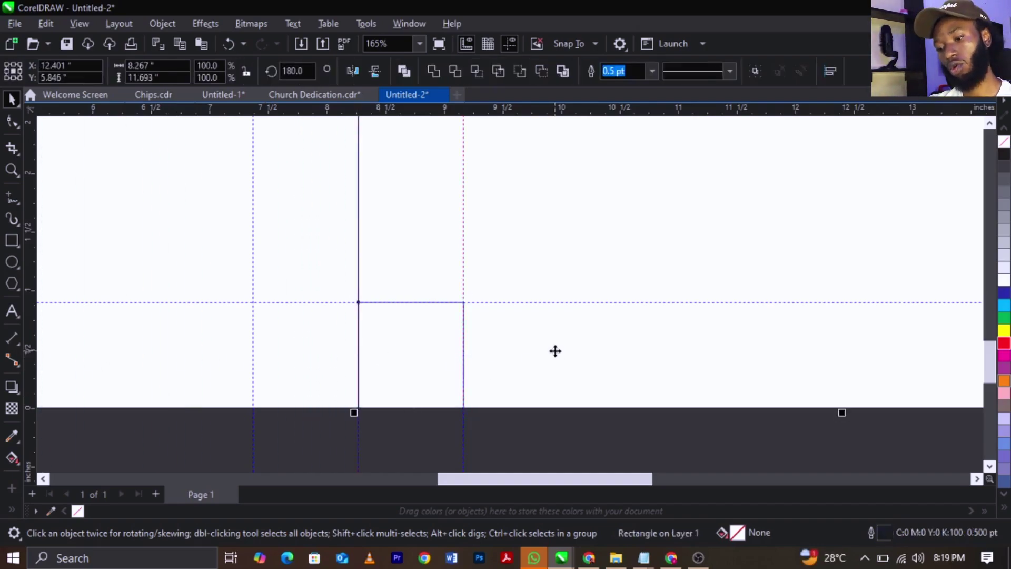
{"action": "scroll", "coordinate": [294, 332], "scroll_direction": "down", "scroll_amount": 3}
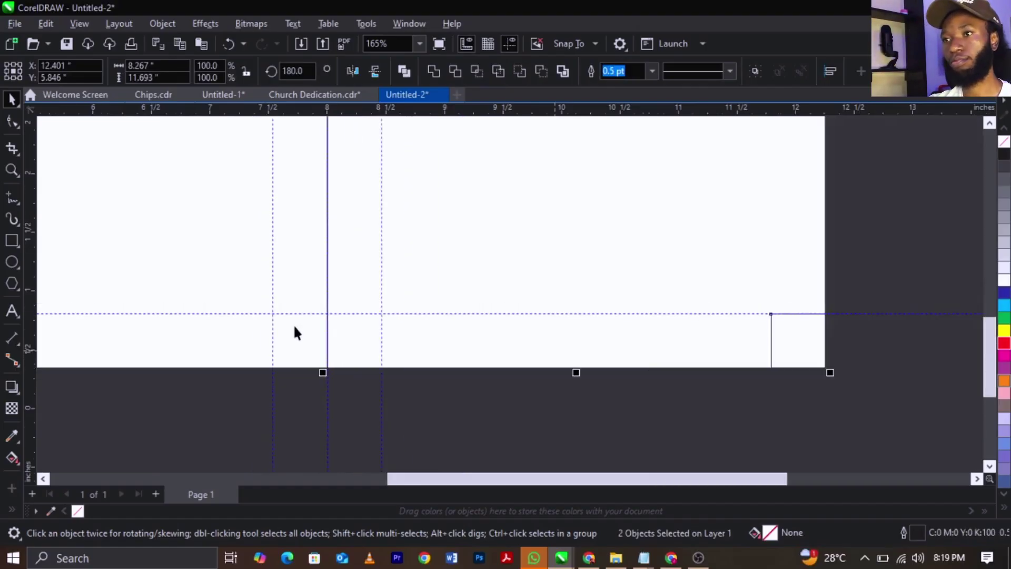
{"action": "scroll", "coordinate": [584, 372], "scroll_direction": "up", "scroll_amount": 5}
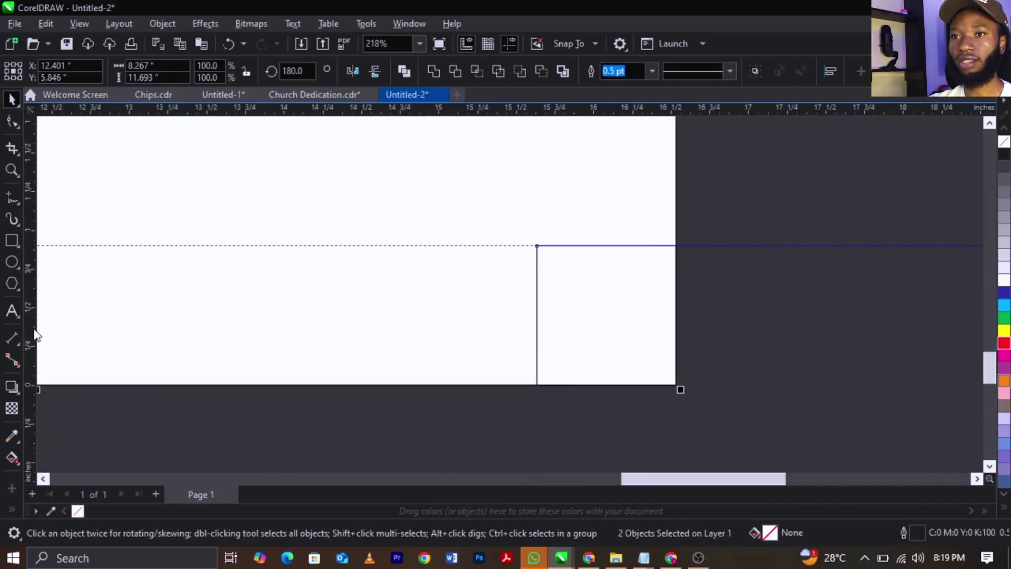
{"action": "left_click_drag", "start_coordinate": [396, 327], "coordinate": [537, 328]}
Step: Delete the helper square, fit the whole page in view and select all objects
{"action": "left_click", "coordinate": [545, 329]}
{"action": "key", "text": "Delete"}
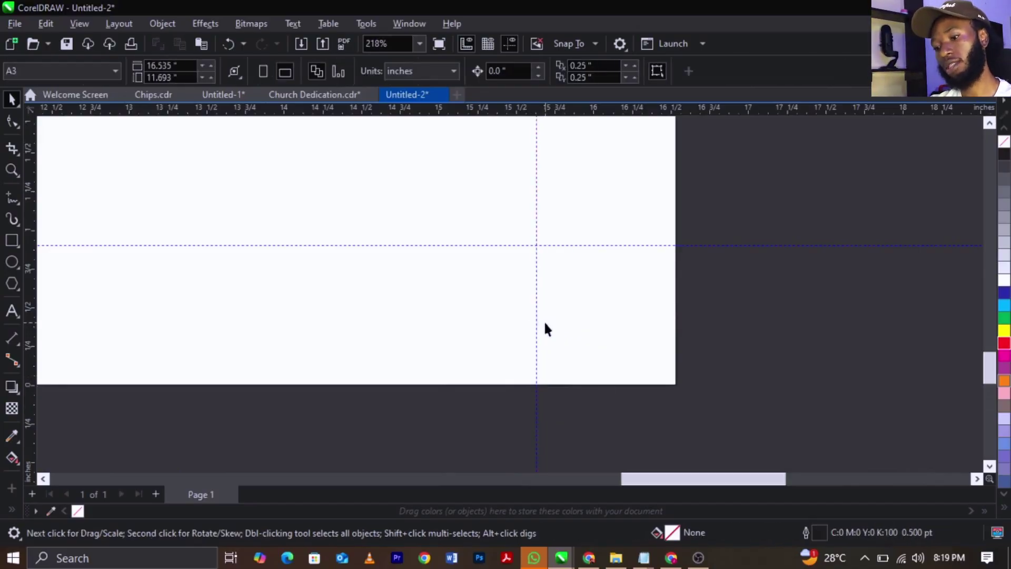
{"action": "key", "text": "shift+F4"}
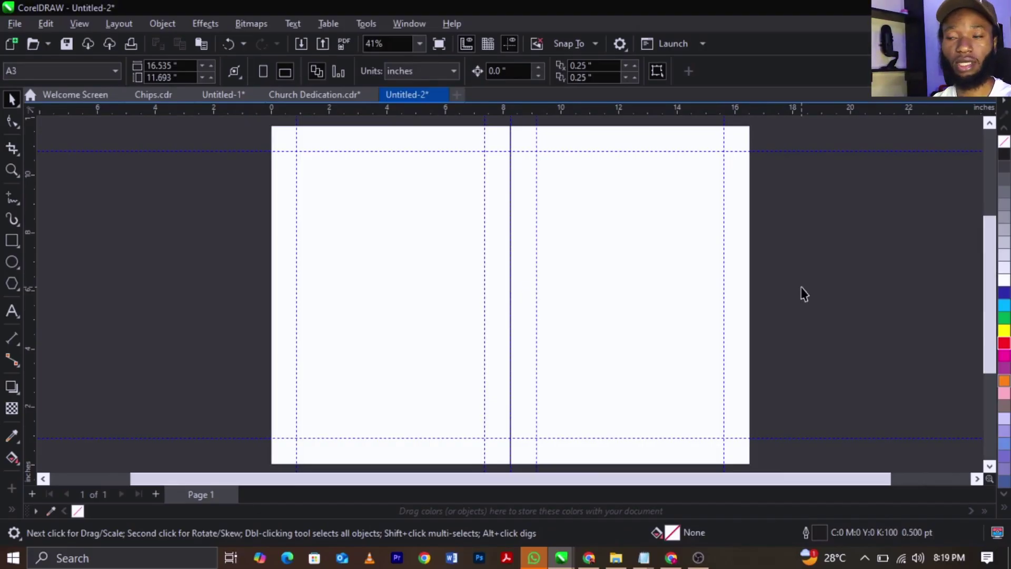
{"action": "key", "text": "ctrl+a"}
{"action": "scroll", "coordinate": [763, 280], "scroll_direction": "down", "scroll_amount": 1}
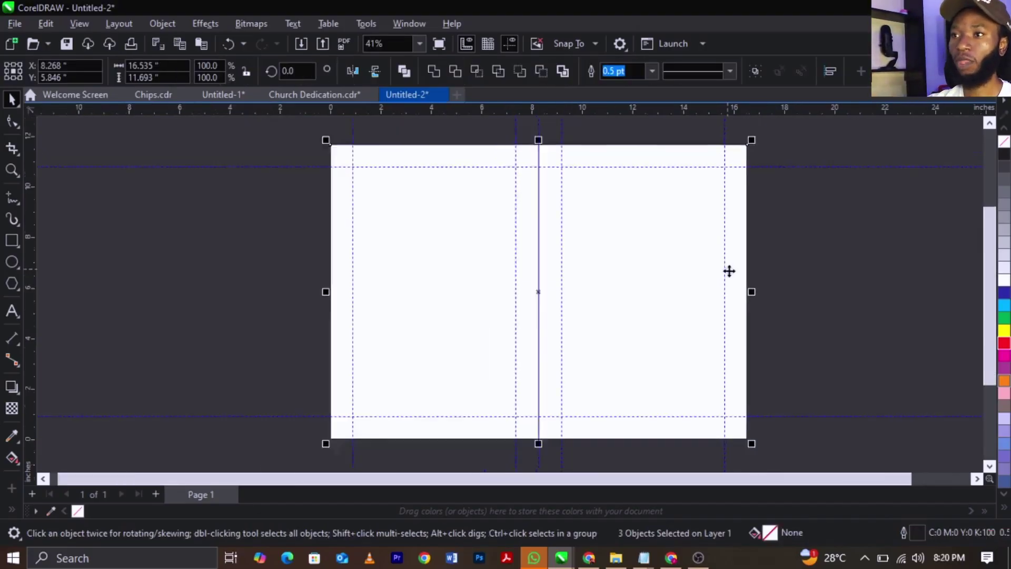
Step: Set the outline of the page panels and fold line to No Color, then start an import
{"action": "scroll", "coordinate": [579, 289], "scroll_direction": "up", "scroll_amount": 1}
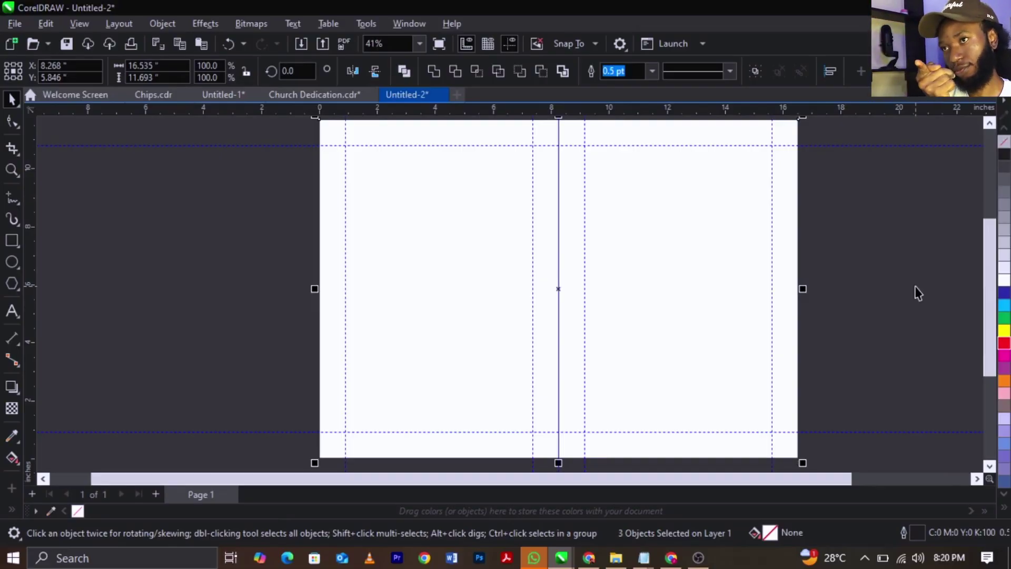
{"action": "right_click", "coordinate": [1003, 142]}
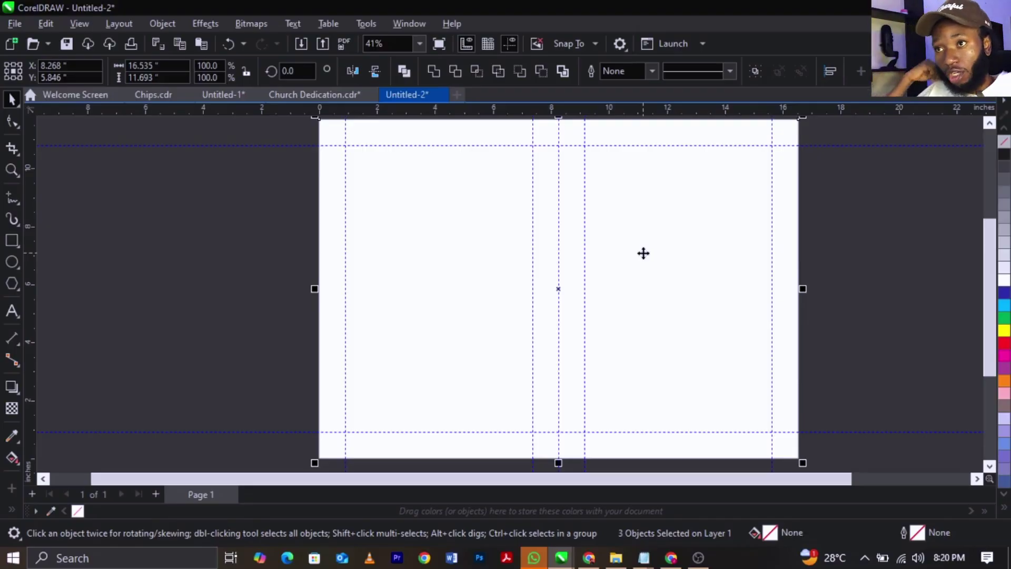
{"action": "left_click", "coordinate": [14, 24]}
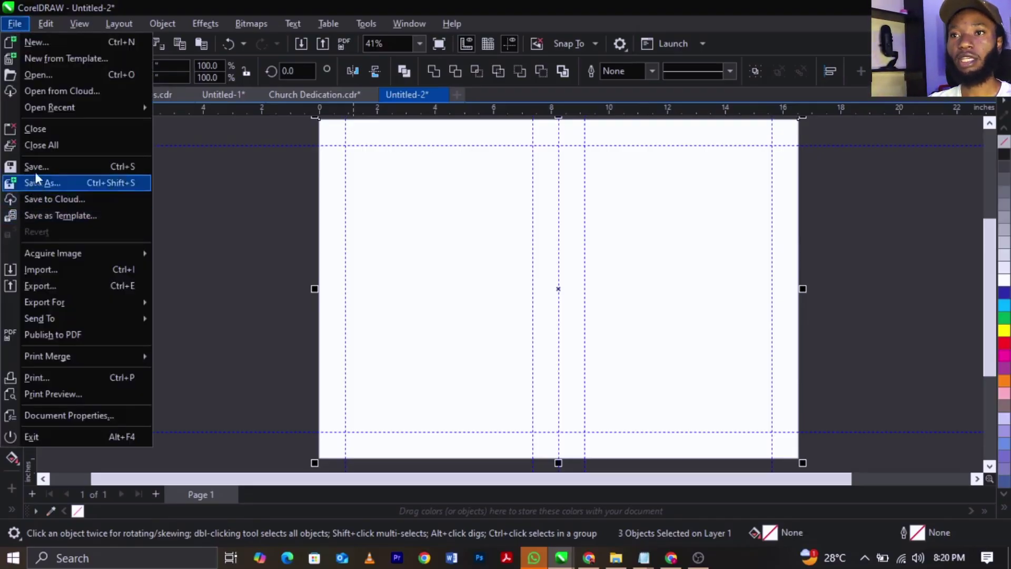
{"action": "left_click", "coordinate": [49, 272]}
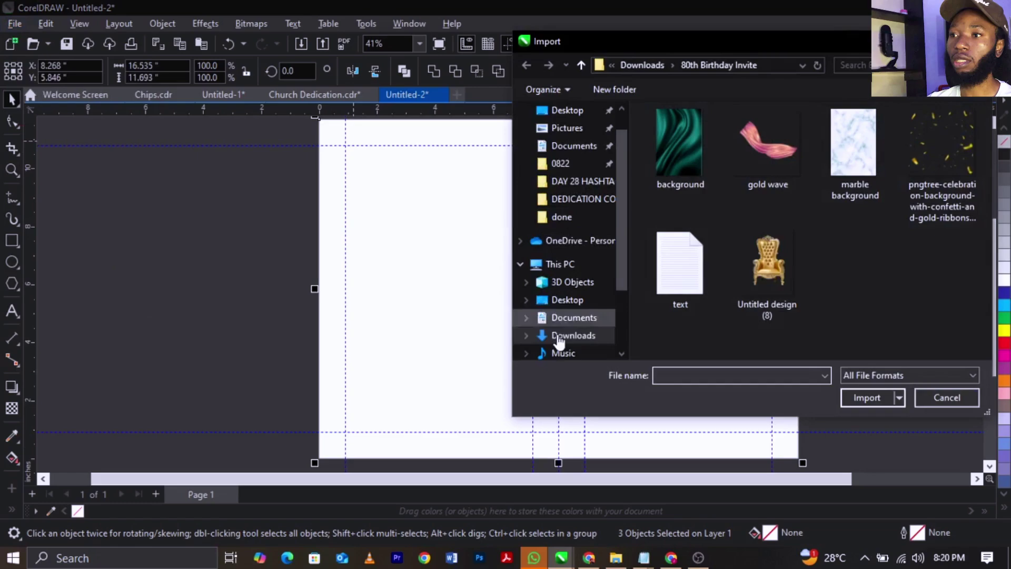
Step: Import every file from Downloads > DEDICATION COVER DESIGN, placing the Ave Maria logo beside the page
{"action": "left_click", "coordinate": [566, 337]}
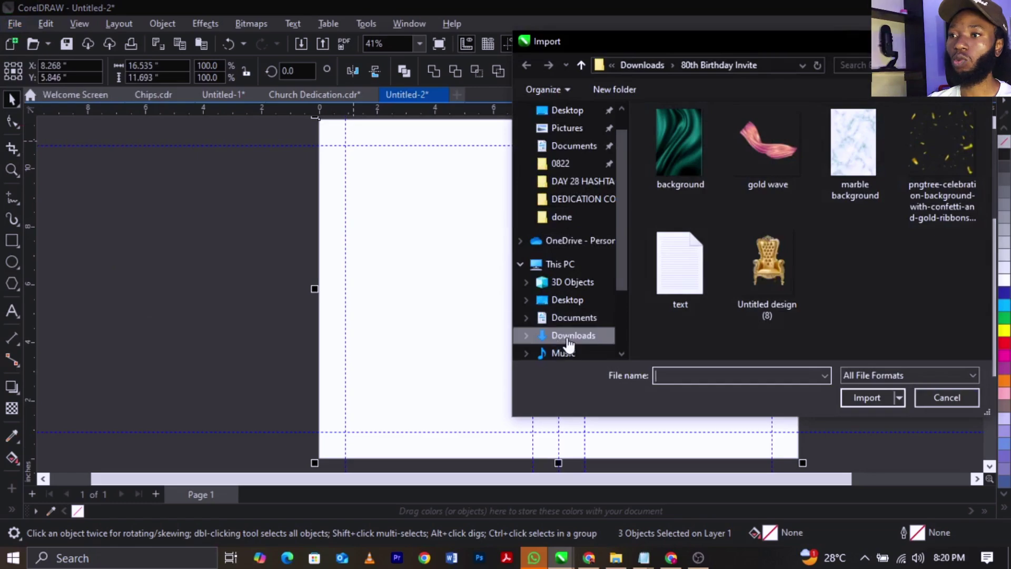
{"action": "scroll", "coordinate": [690, 253], "scroll_direction": "down", "scroll_amount": 5}
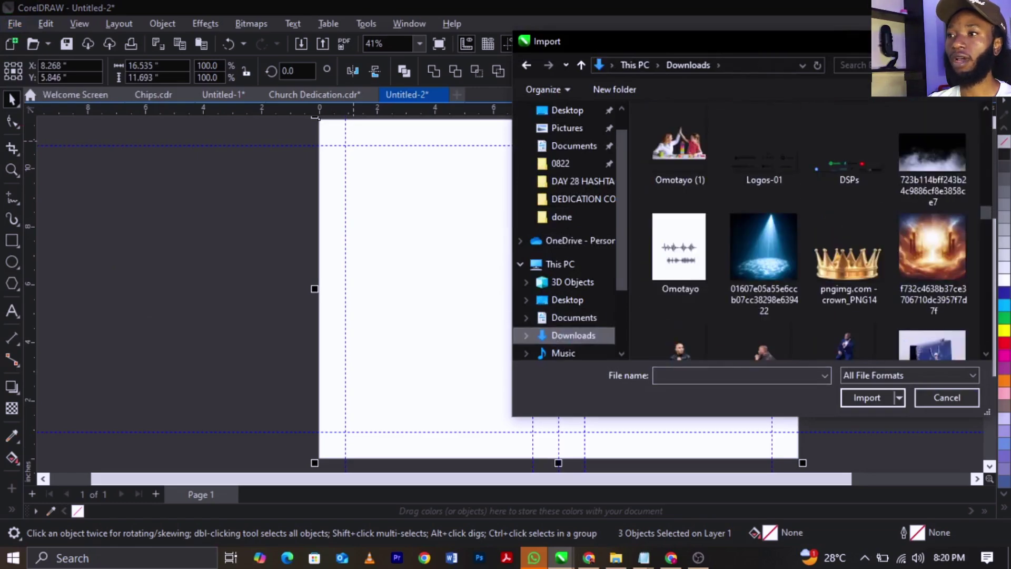
{"action": "scroll", "coordinate": [855, 211], "scroll_direction": "up", "scroll_amount": 5}
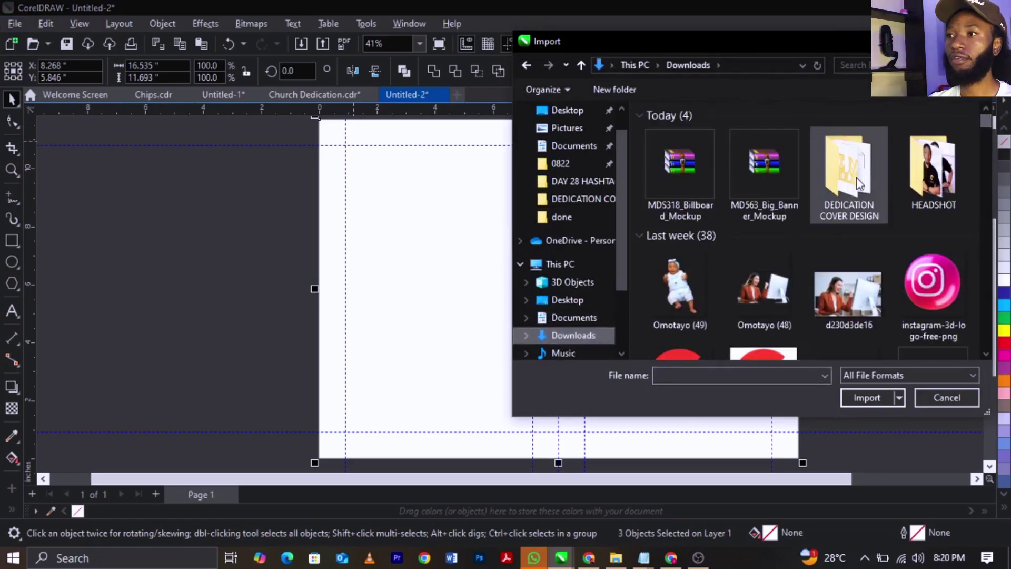
{"action": "left_click", "coordinate": [857, 178]}
{"action": "double_click", "coordinate": [857, 178]}
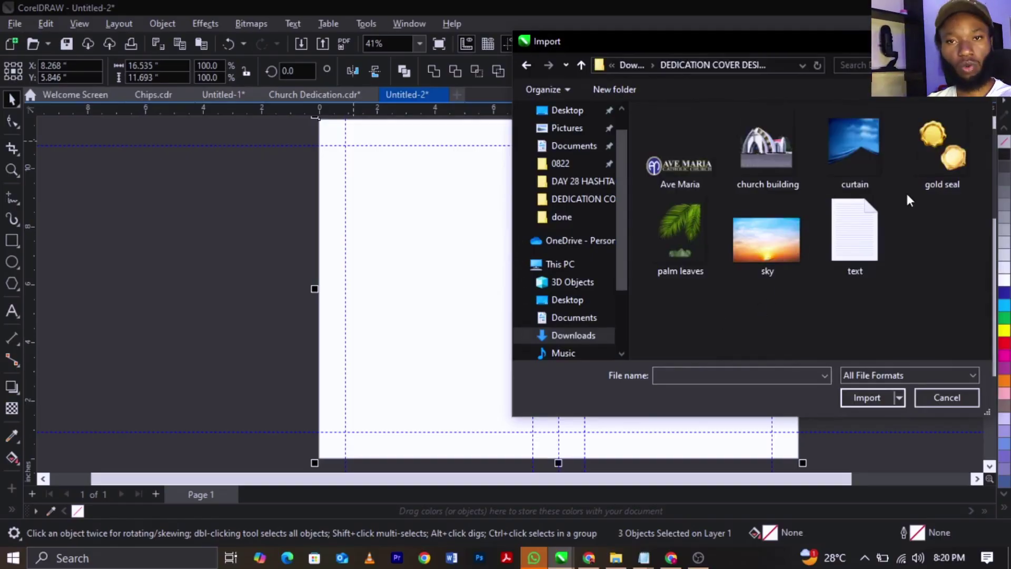
{"action": "key", "text": "ctrl+a"}
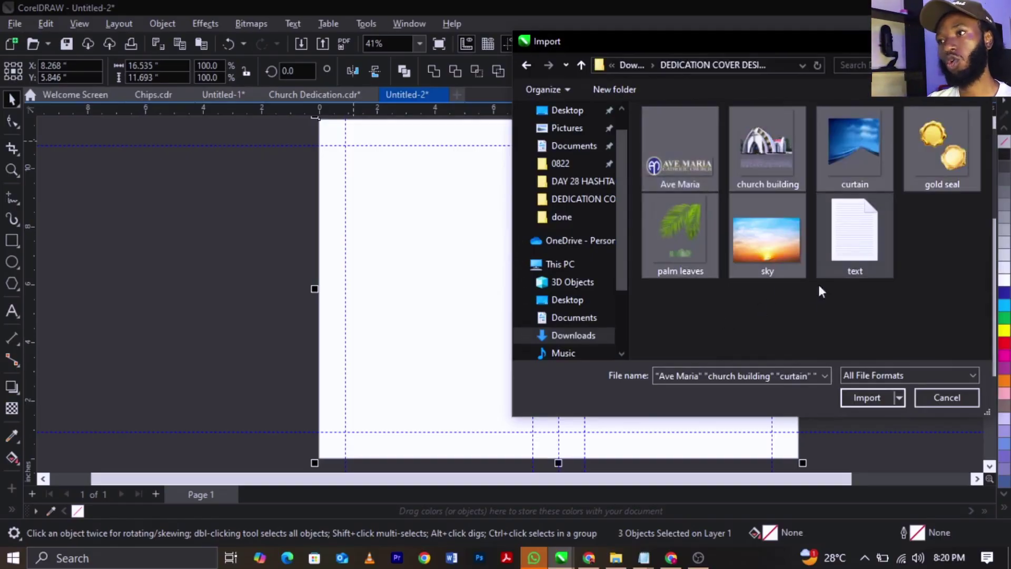
{"action": "left_click", "coordinate": [864, 399]}
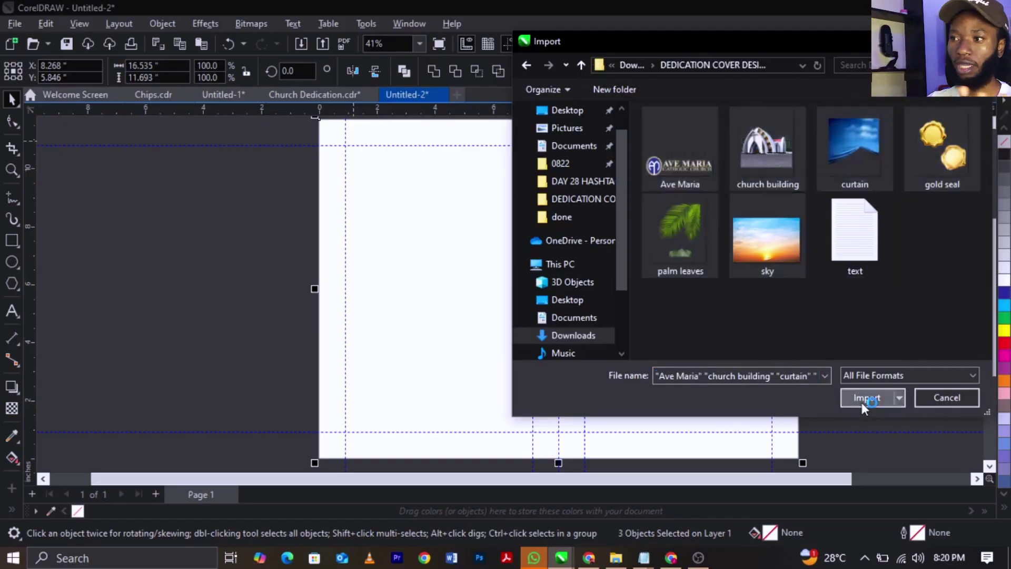
{"action": "left_click", "coordinate": [181, 205]}
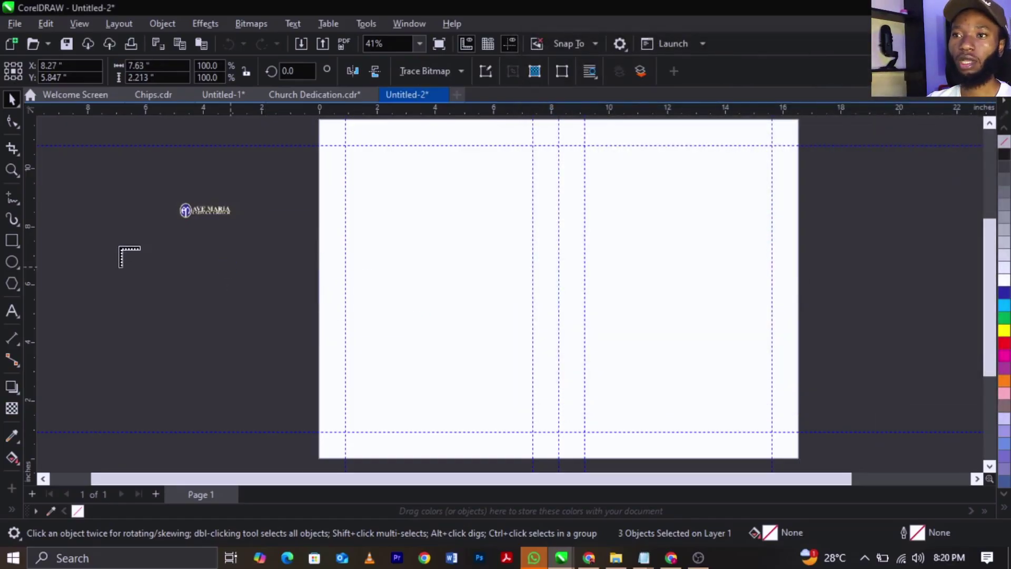
Step: Place the remaining imported images beside the page, enlarging the sunset sky image
{"action": "left_click", "coordinate": [121, 267]}
{"action": "left_click", "coordinate": [120, 217]}
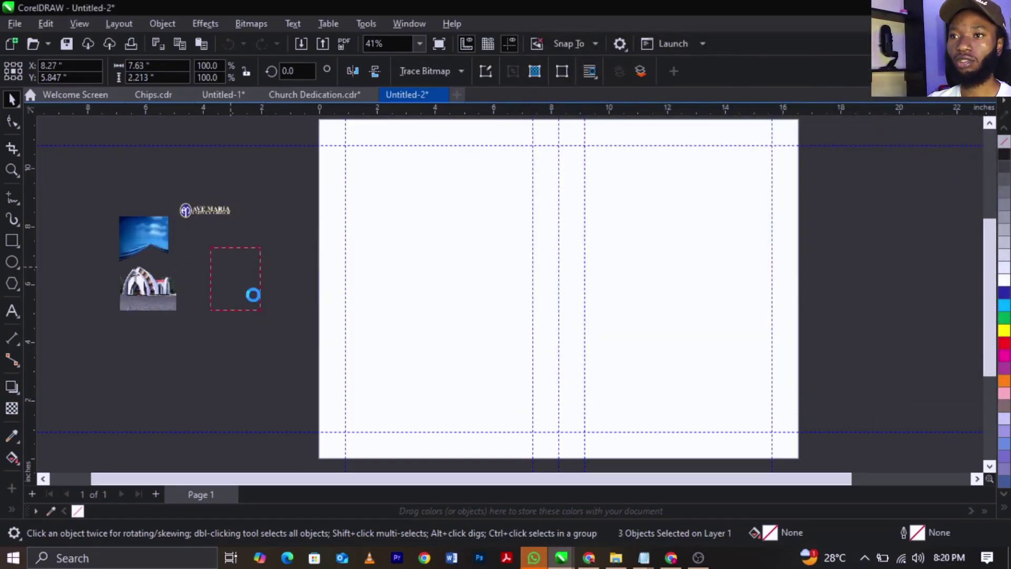
{"action": "left_click", "coordinate": [216, 259]}
{"action": "left_click", "coordinate": [257, 230]}
{"action": "left_click_drag", "start_coordinate": [118, 354], "coordinate": [79, 299]}
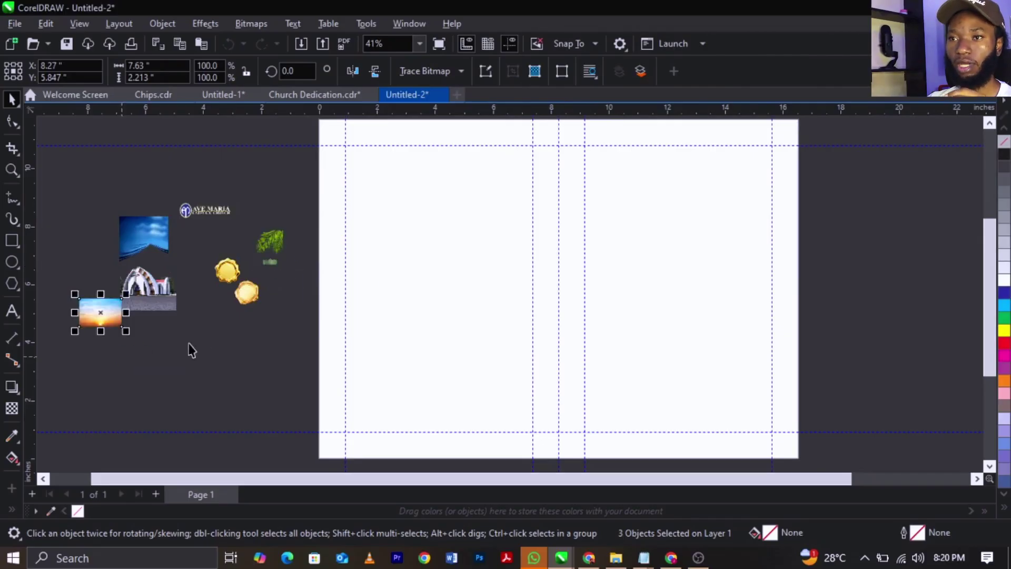
{"action": "left_click_drag", "start_coordinate": [126, 331], "coordinate": [215, 384]}
{"action": "left_click_drag", "start_coordinate": [160, 350], "coordinate": [193, 386]}
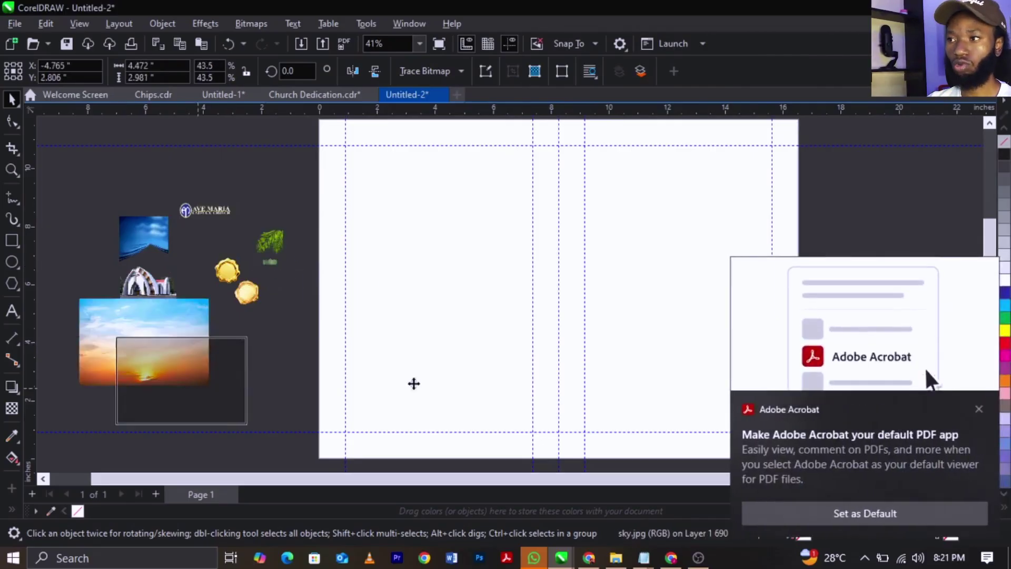
{"action": "left_click", "coordinate": [979, 409]}
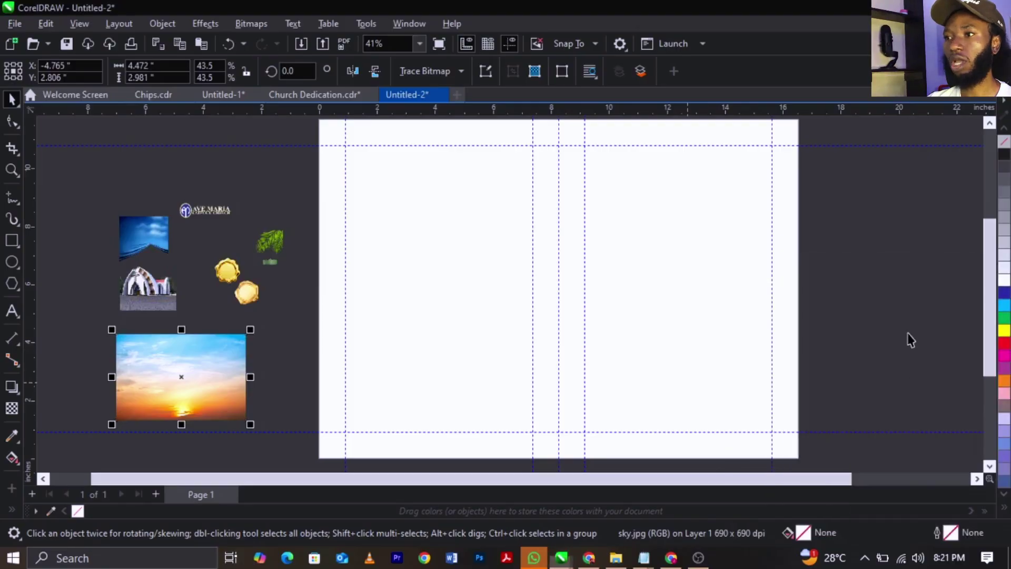
{"action": "left_click", "coordinate": [62, 235]}
Step: Move the curtain and church photo onto the right page, church enlarged to 87.6%
{"action": "left_click_drag", "start_coordinate": [129, 247], "coordinate": [871, 273]}
{"action": "left_click_drag", "start_coordinate": [160, 290], "coordinate": [668, 427]}
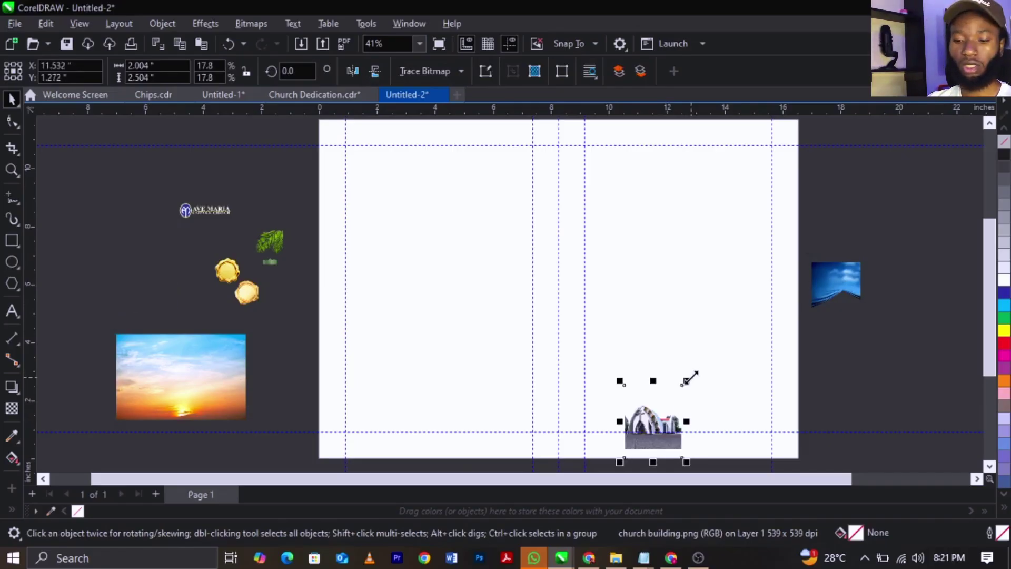
{"action": "left_click_drag", "start_coordinate": [690, 379], "coordinate": [799, 237]}
{"action": "left_click_drag", "start_coordinate": [697, 357], "coordinate": [707, 331]}
{"action": "scroll", "coordinate": [654, 371], "scroll_direction": "up", "scroll_amount": 1}
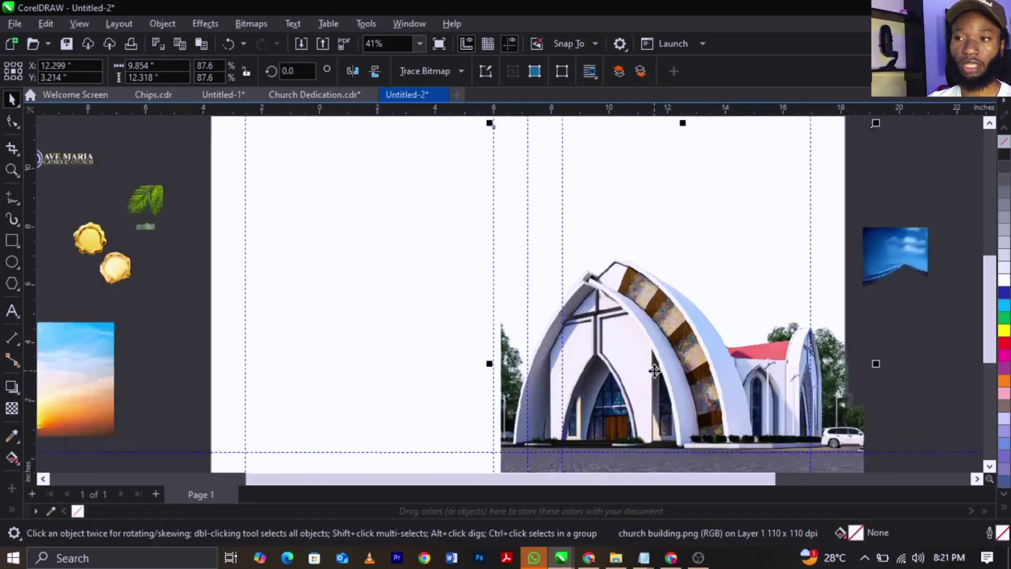
{"action": "scroll", "coordinate": [654, 370], "scroll_direction": "up", "scroll_amount": 1}
{"action": "left_click_drag", "start_coordinate": [667, 364], "coordinate": [673, 365]}
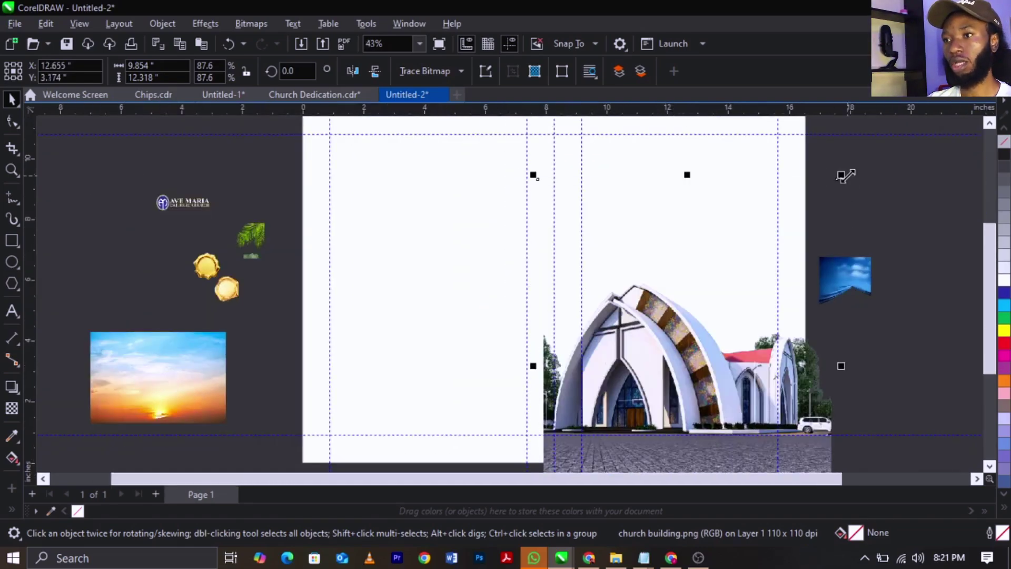
{"action": "left_click_drag", "start_coordinate": [689, 305], "coordinate": [689, 301]}
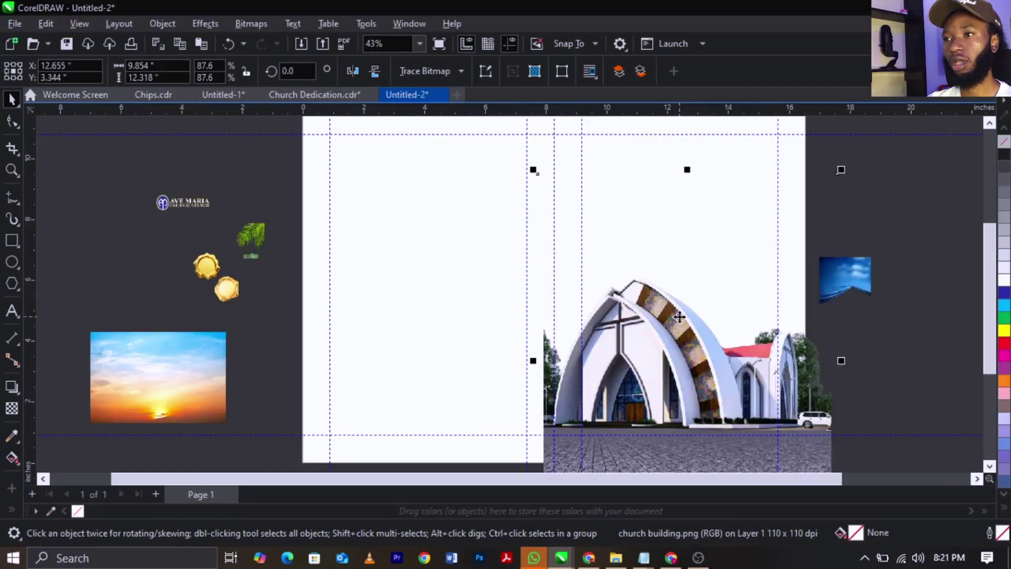
Step: PowerClip the church photo inside the right page frame
{"action": "right_click", "coordinate": [679, 317]}
{"action": "left_click", "coordinate": [695, 321]}
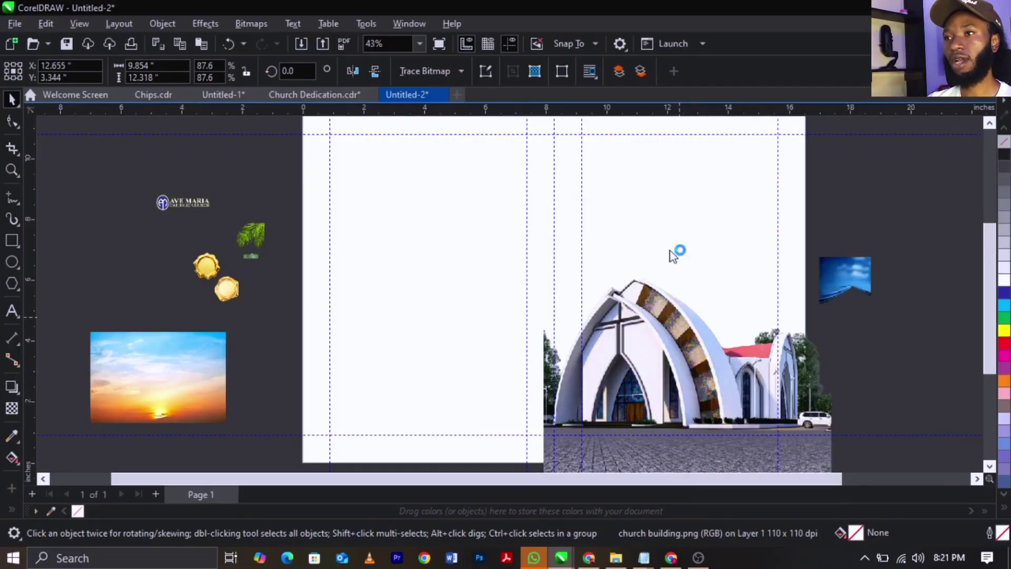
{"action": "left_click", "coordinate": [568, 139]}
{"action": "left_click", "coordinate": [922, 375]}
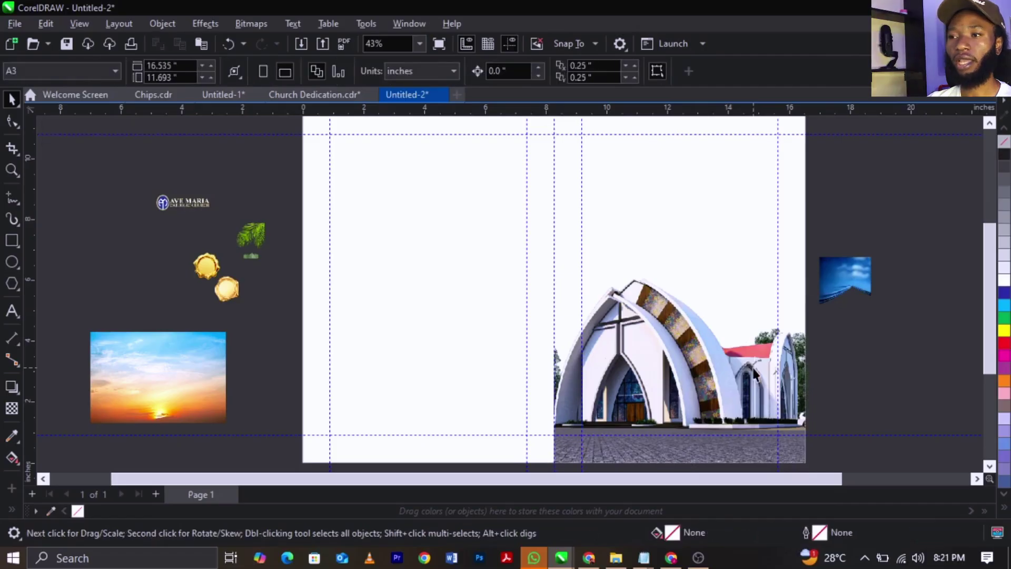
{"action": "left_click", "coordinate": [754, 370]}
{"action": "left_click", "coordinate": [852, 375]}
Step: Move the curtain onto the church roof and pull its top-right node inward
{"action": "left_click_drag", "start_coordinate": [864, 297], "coordinate": [684, 311]}
{"action": "left_click", "coordinate": [13, 124]}
{"action": "scroll", "coordinate": [719, 278], "scroll_direction": "up", "scroll_amount": 2}
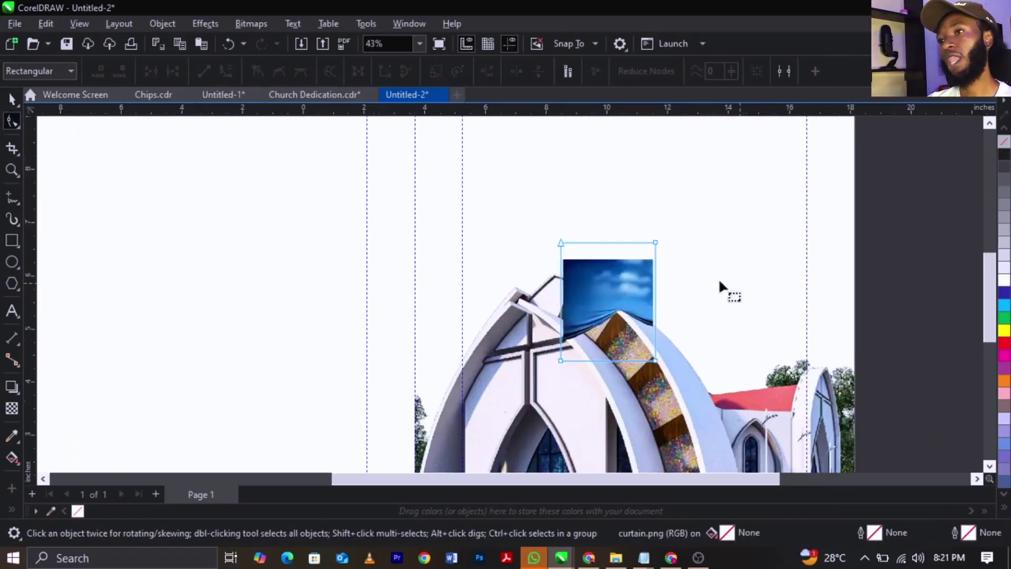
{"action": "left_click_drag", "start_coordinate": [657, 243], "coordinate": [654, 250]}
Step: Snap the curtain's top-right and left nodes to the image edges with the Shape tool
{"action": "scroll", "coordinate": [655, 251], "scroll_direction": "up", "scroll_amount": 5}
{"action": "scroll", "coordinate": [882, 235], "scroll_direction": "up", "scroll_amount": 2}
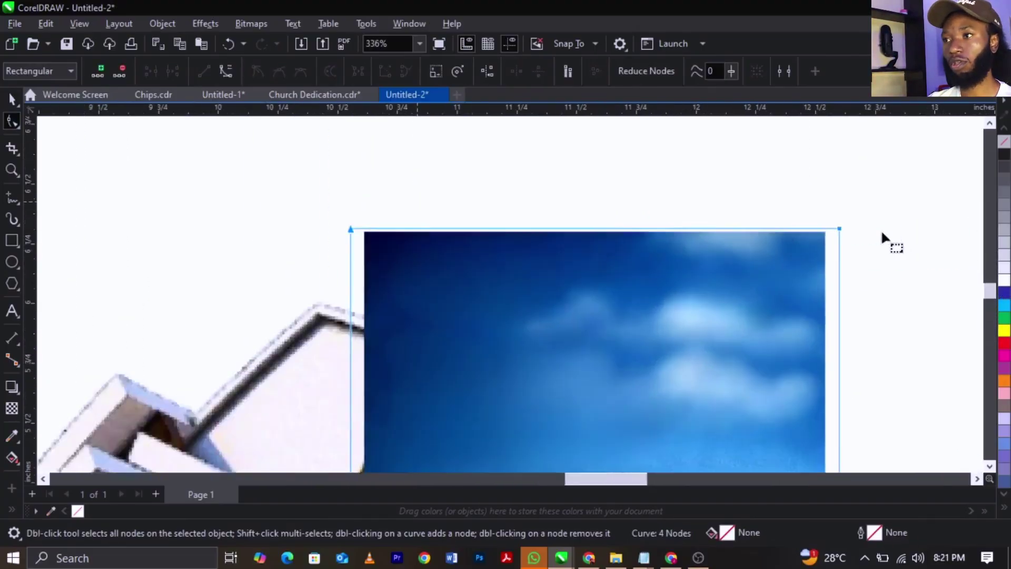
{"action": "mouse_move", "coordinate": [830, 232]}
{"action": "left_mouse_down"}
{"action": "mouse_move", "coordinate": [835, 239]}
{"action": "mouse_move", "coordinate": [824, 235]}
{"action": "left_mouse_up"}
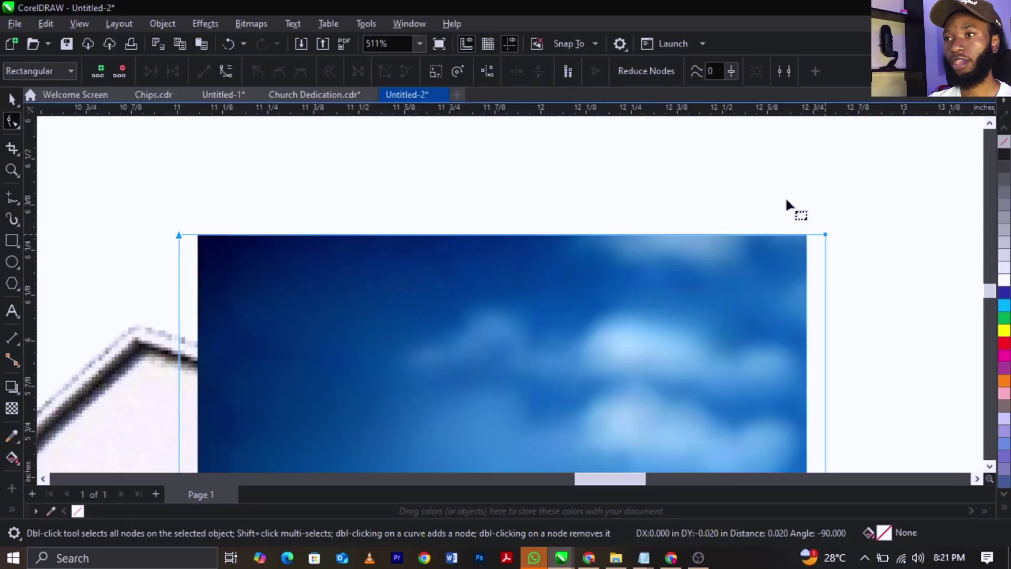
{"action": "scroll", "coordinate": [785, 194], "scroll_direction": "down", "scroll_amount": 4}
{"action": "scroll", "coordinate": [783, 205], "scroll_direction": "up", "scroll_amount": 6}
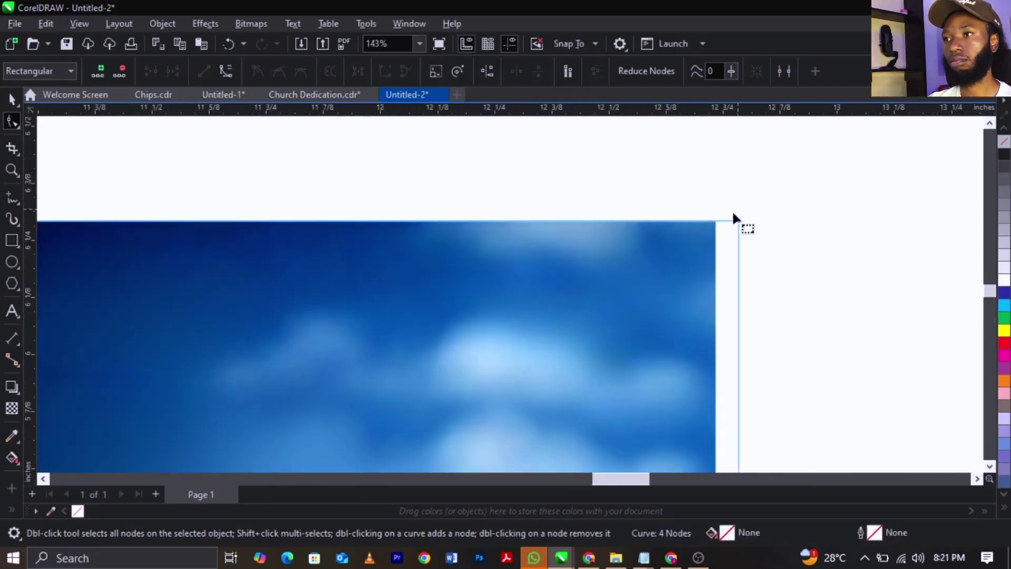
{"action": "left_click_drag", "start_coordinate": [739, 223], "coordinate": [713, 221]}
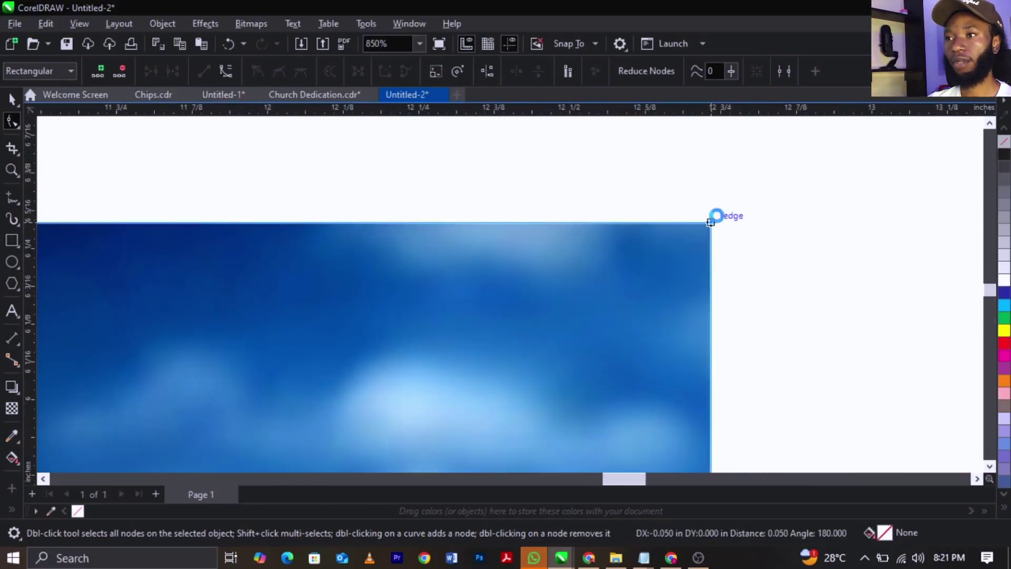
{"action": "scroll", "coordinate": [752, 195], "scroll_direction": "down", "scroll_amount": 6}
{"action": "left_click_drag", "start_coordinate": [596, 399], "coordinate": [596, 400]}
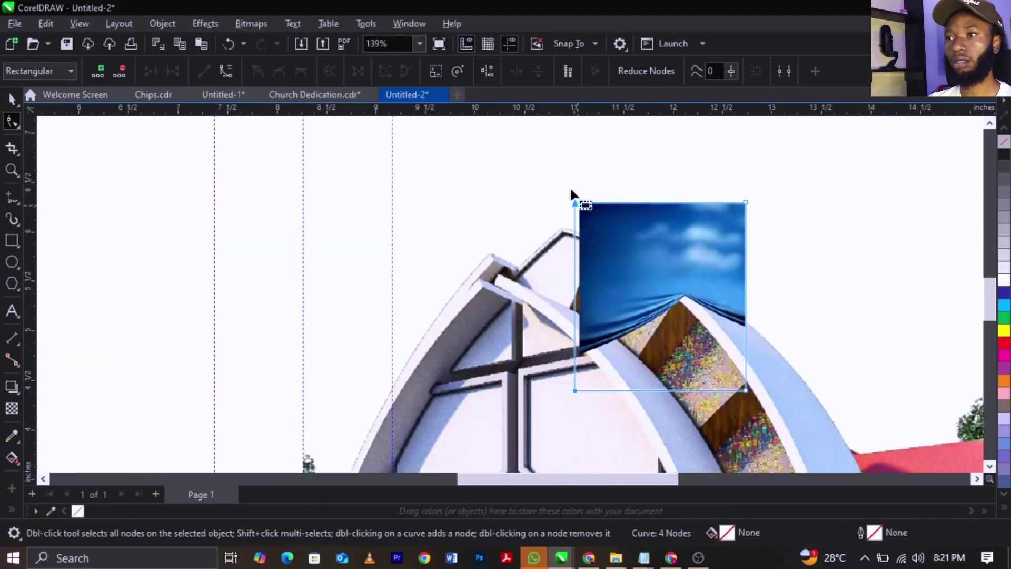
{"action": "scroll", "coordinate": [570, 186], "scroll_direction": "up", "scroll_amount": 4}
{"action": "mouse_move", "coordinate": [589, 209]}
{"action": "left_mouse_down"}
{"action": "mouse_move", "coordinate": [600, 207]}
{"action": "mouse_move", "coordinate": [596, 218]}
{"action": "left_mouse_up"}
{"action": "scroll", "coordinate": [626, 312], "scroll_direction": "down", "scroll_amount": 7}
Step: Enlarge the curtain to 88.1% so it covers the right panel's top over the church
{"action": "key", "text": "space"}
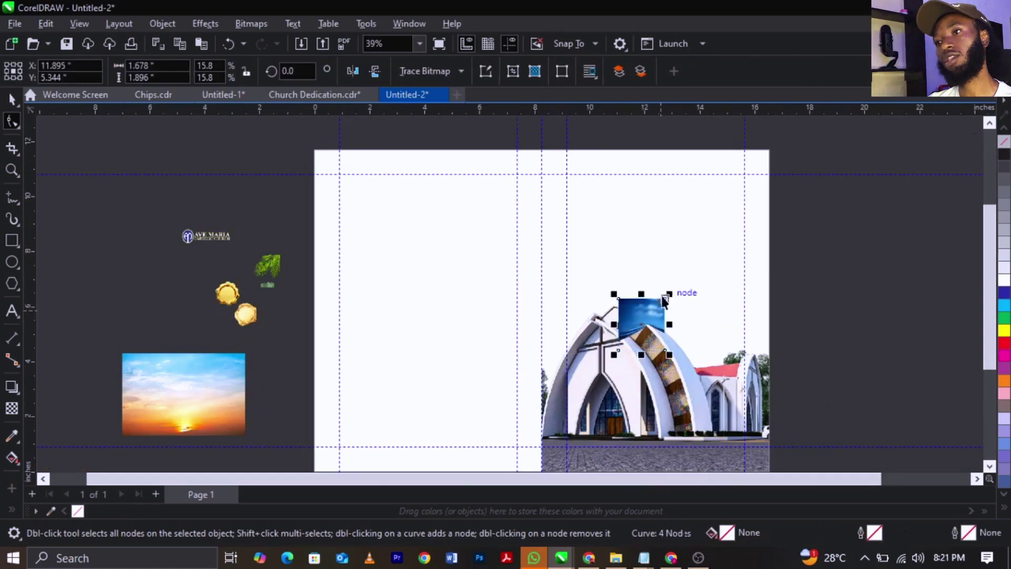
{"action": "left_click_drag", "start_coordinate": [668, 296], "coordinate": [776, 174]}
{"action": "mouse_move", "coordinate": [697, 239]}
{"action": "left_mouse_down"}
{"action": "mouse_move", "coordinate": [704, 215]}
{"action": "mouse_move", "coordinate": [694, 238]}
{"action": "mouse_move", "coordinate": [695, 230]}
{"action": "left_mouse_up"}
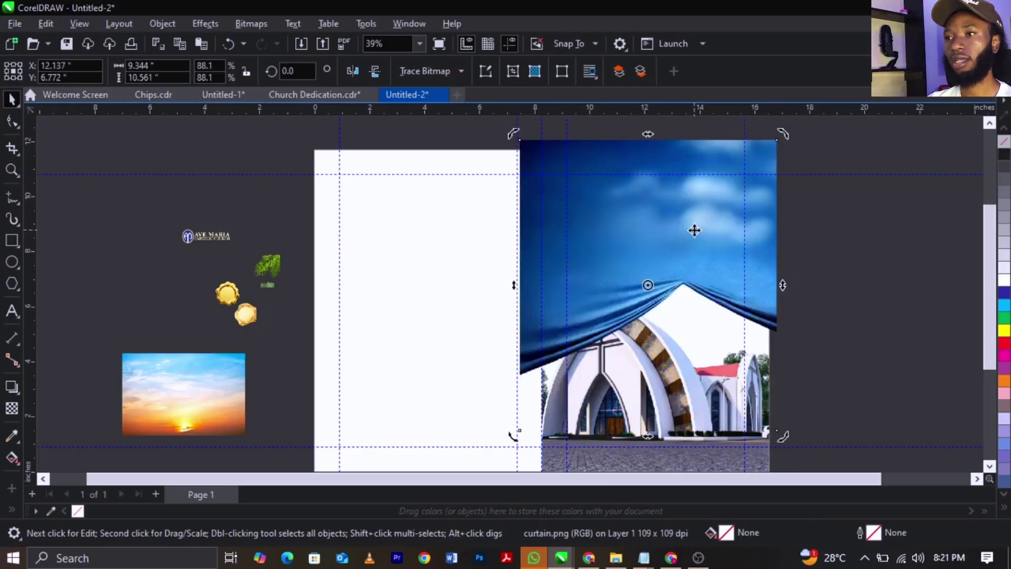
Step: PowerClip the curtain image inside the right page frame
{"action": "right_click", "coordinate": [695, 230]}
{"action": "left_click", "coordinate": [731, 317]}
{"action": "left_click", "coordinate": [694, 468]}
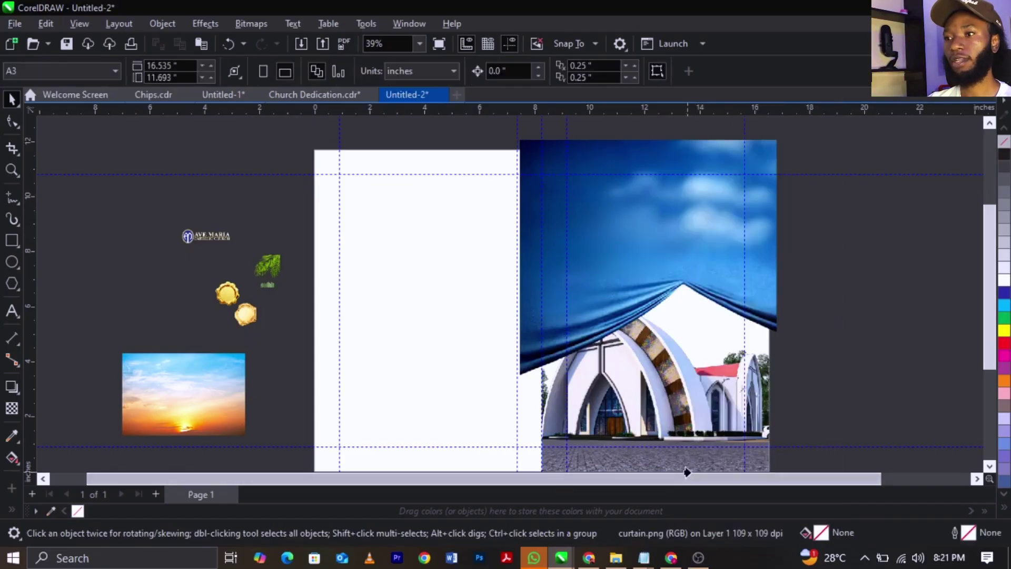
{"action": "key", "text": "Escape"}
{"action": "scroll", "coordinate": [699, 210], "scroll_direction": "down", "scroll_amount": 1}
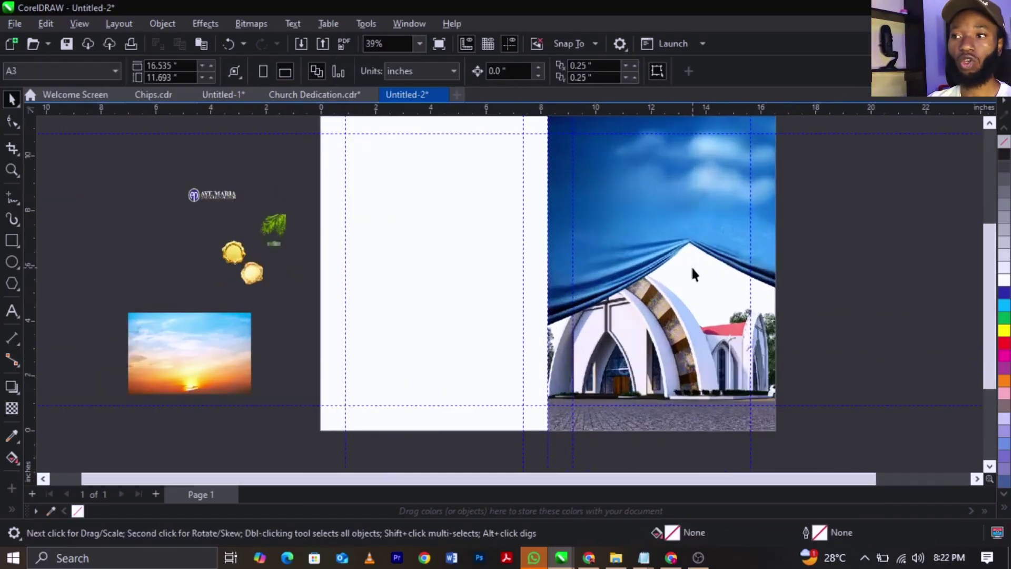
Step: Edit the PowerClip and shrink the church photo to 79.0% beneath the curtain
{"action": "left_click", "coordinate": [676, 319]}
{"action": "right_click", "coordinate": [676, 319]}
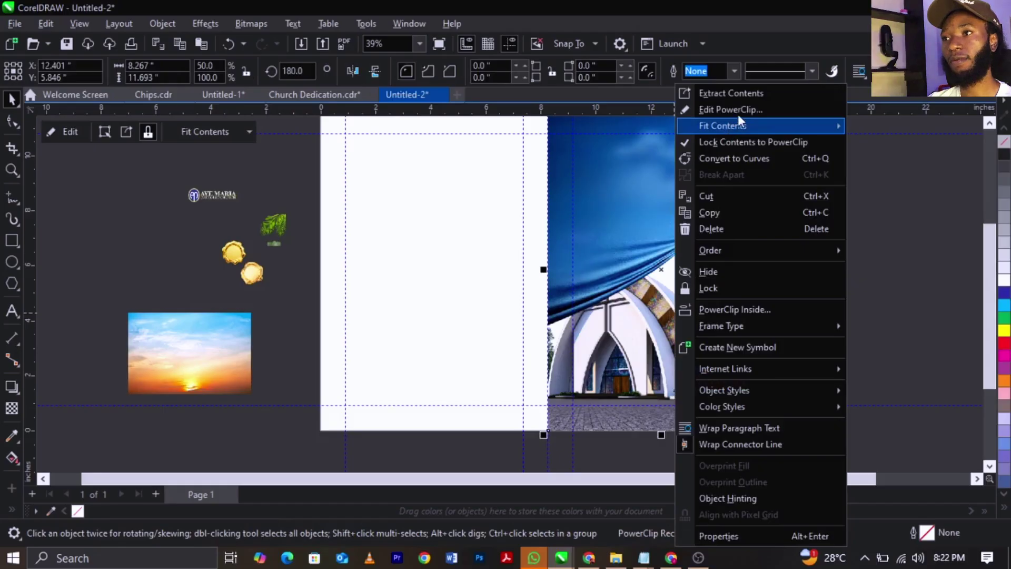
{"action": "left_click", "coordinate": [741, 110]}
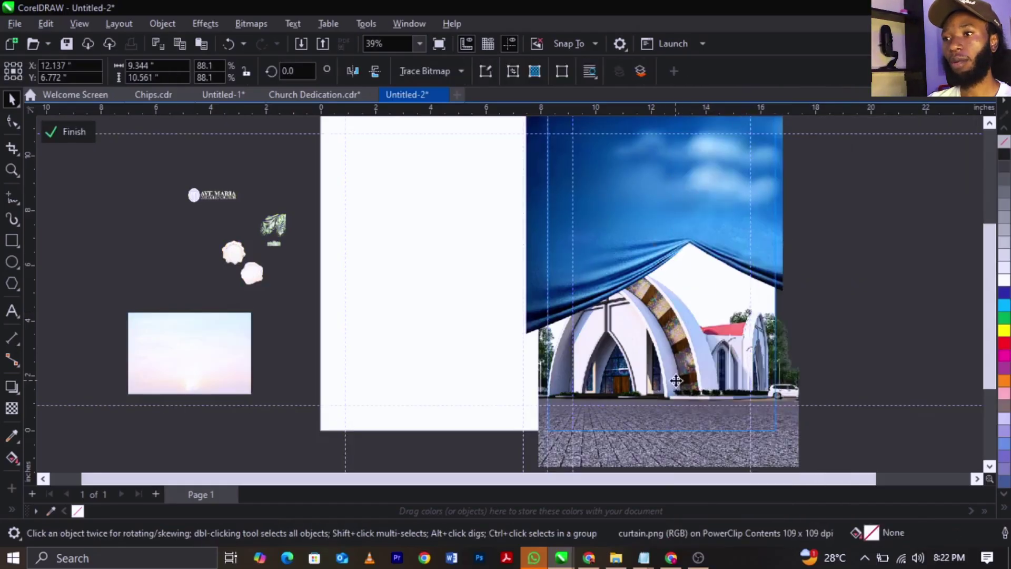
{"action": "left_click", "coordinate": [735, 435]}
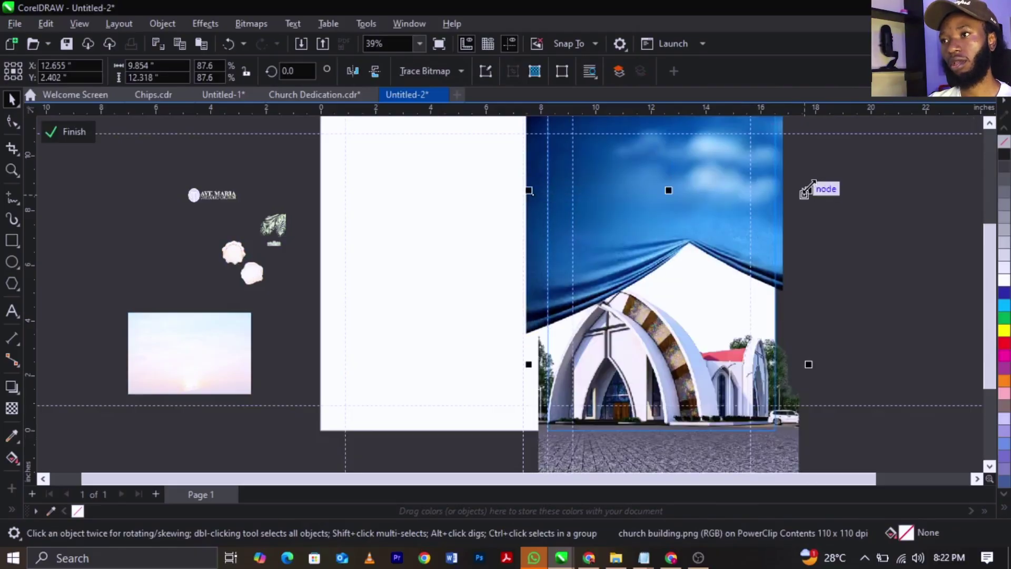
{"action": "left_click_drag", "start_coordinate": [805, 183], "coordinate": [806, 215]}
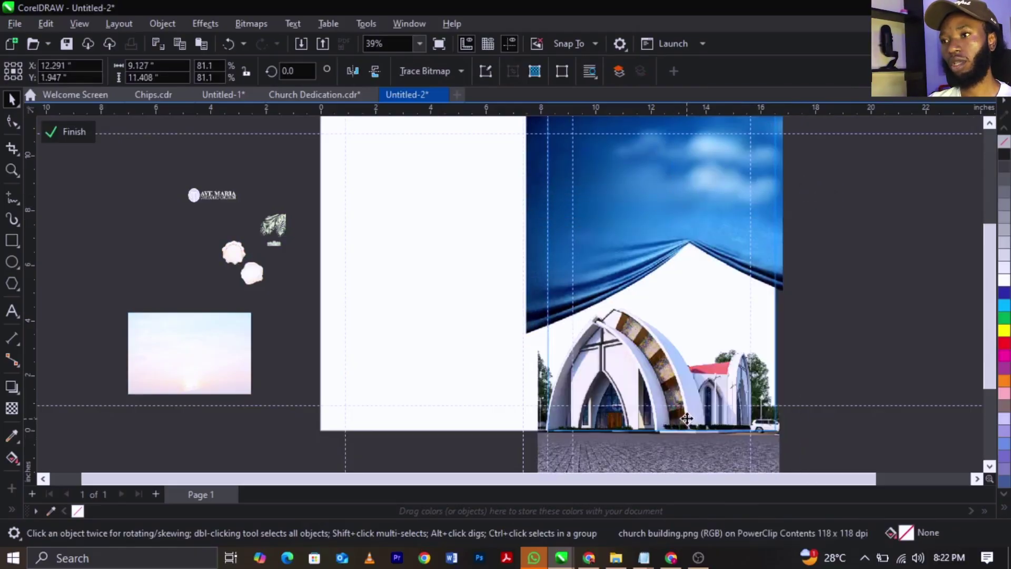
{"action": "left_click_drag", "start_coordinate": [688, 410], "coordinate": [688, 410]}
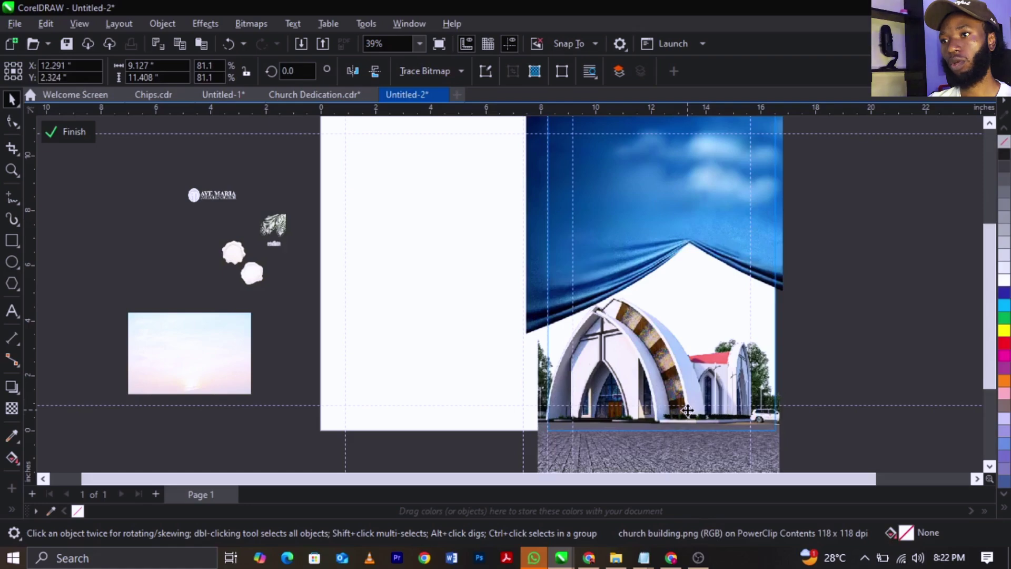
{"action": "left_click", "coordinate": [688, 410]}
{"action": "left_click", "coordinate": [609, 383]}
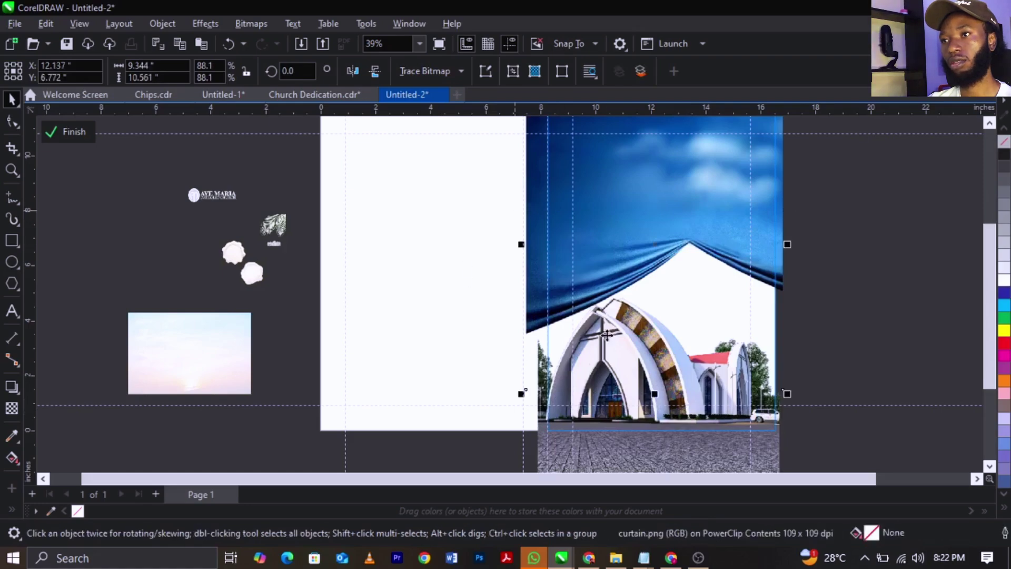
{"action": "left_click_drag", "start_coordinate": [524, 201], "coordinate": [535, 214]}
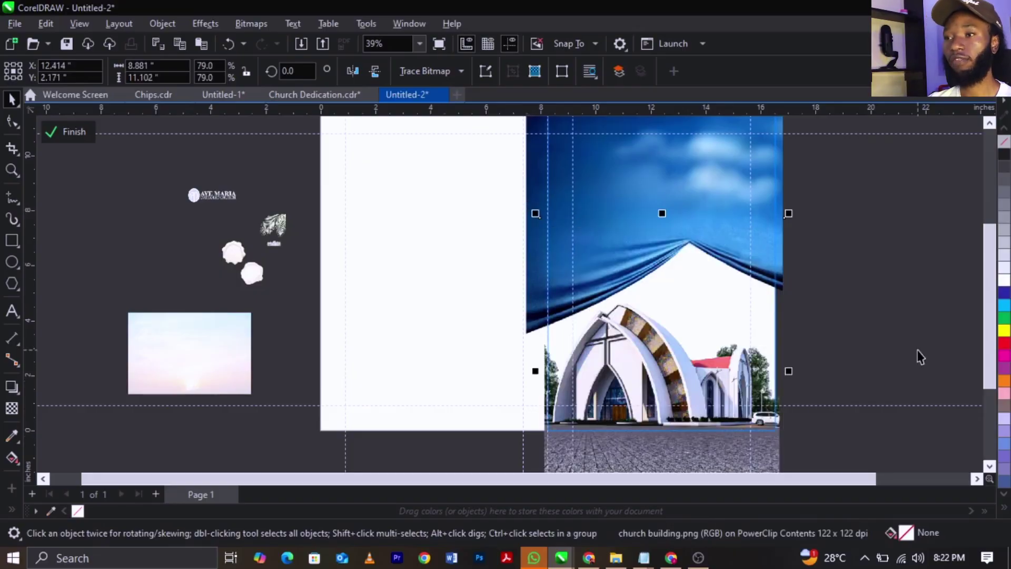
{"action": "left_click", "coordinate": [880, 384]}
{"action": "scroll", "coordinate": [880, 384], "scroll_direction": "down", "scroll_amount": 1}
{"action": "scroll", "coordinate": [876, 326], "scroll_direction": "up", "scroll_amount": 1}
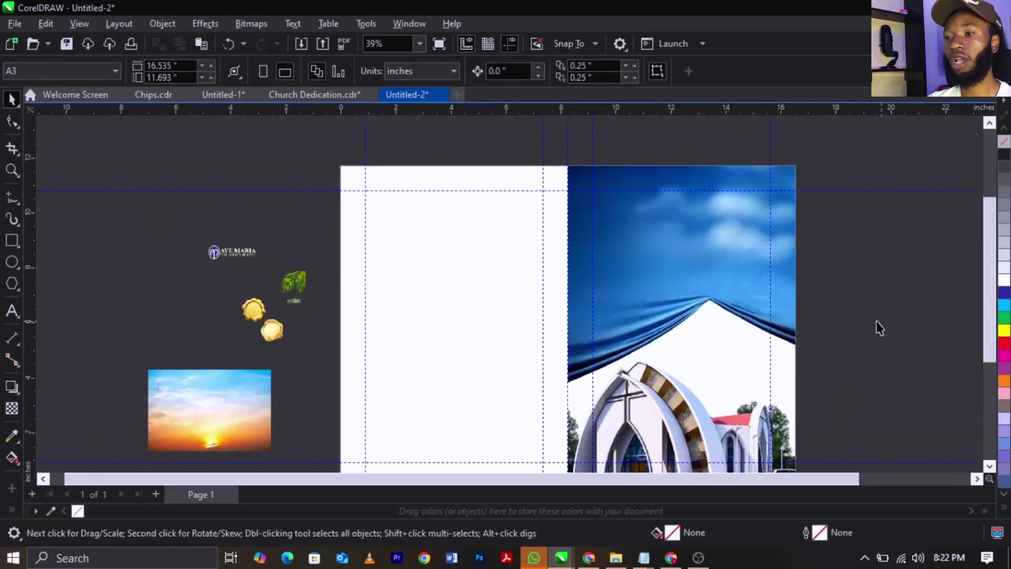
{"action": "scroll", "coordinate": [876, 326], "scroll_direction": "down", "scroll_amount": 1}
{"action": "scroll", "coordinate": [725, 359], "scroll_direction": "up", "scroll_amount": 1}
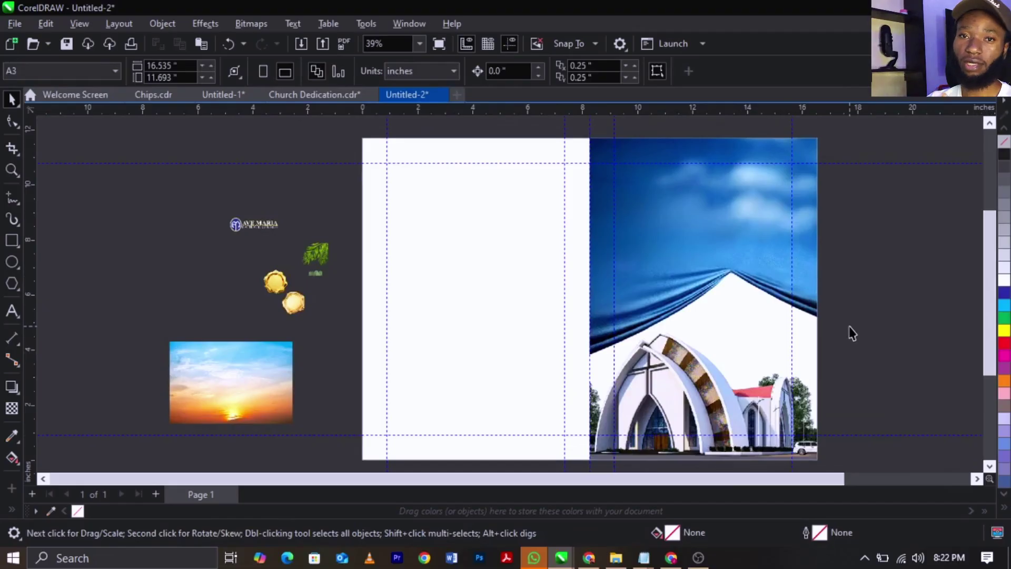
{"action": "scroll", "coordinate": [706, 237], "scroll_direction": "up", "scroll_amount": 2}
{"action": "scroll", "coordinate": [729, 442], "scroll_direction": "up", "scroll_amount": 1}
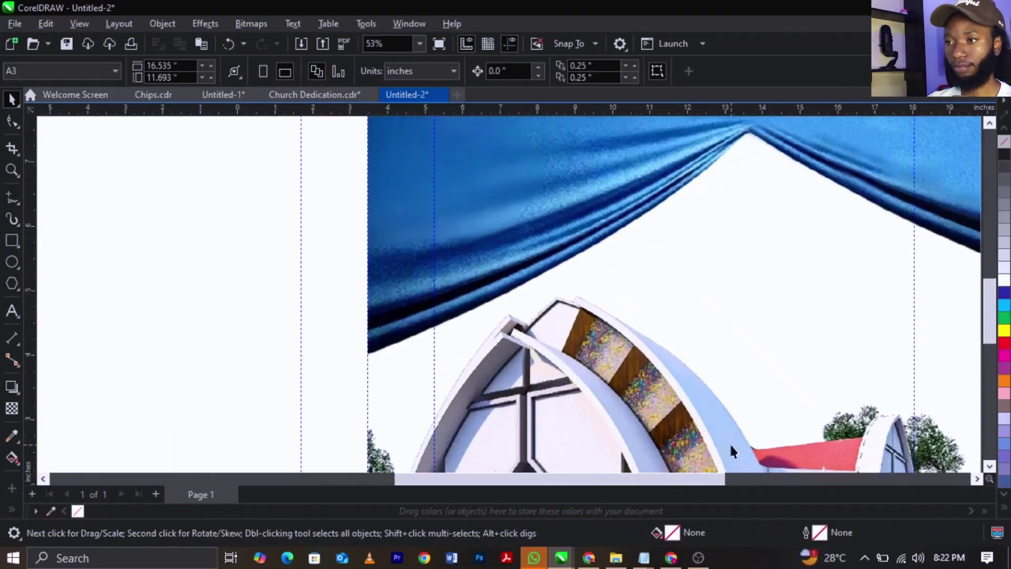
{"action": "scroll", "coordinate": [729, 443], "scroll_direction": "down", "scroll_amount": 1}
{"action": "scroll", "coordinate": [652, 324], "scroll_direction": "down", "scroll_amount": 1}
{"action": "scroll", "coordinate": [686, 417], "scroll_direction": "up", "scroll_amount": 1}
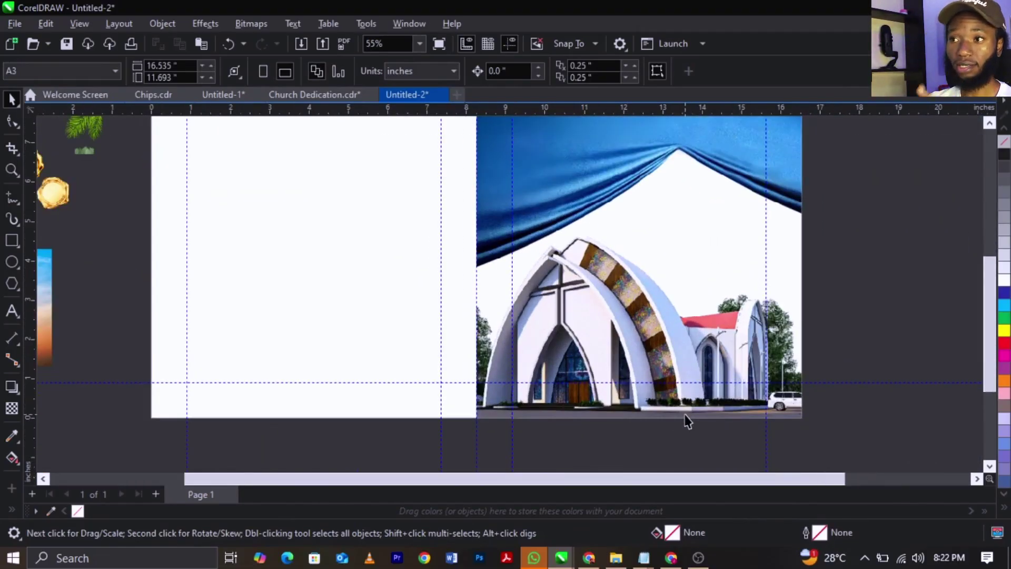
{"action": "scroll", "coordinate": [674, 295], "scroll_direction": "down", "scroll_amount": 1}
{"action": "scroll", "coordinate": [673, 271], "scroll_direction": "up", "scroll_amount": 3}
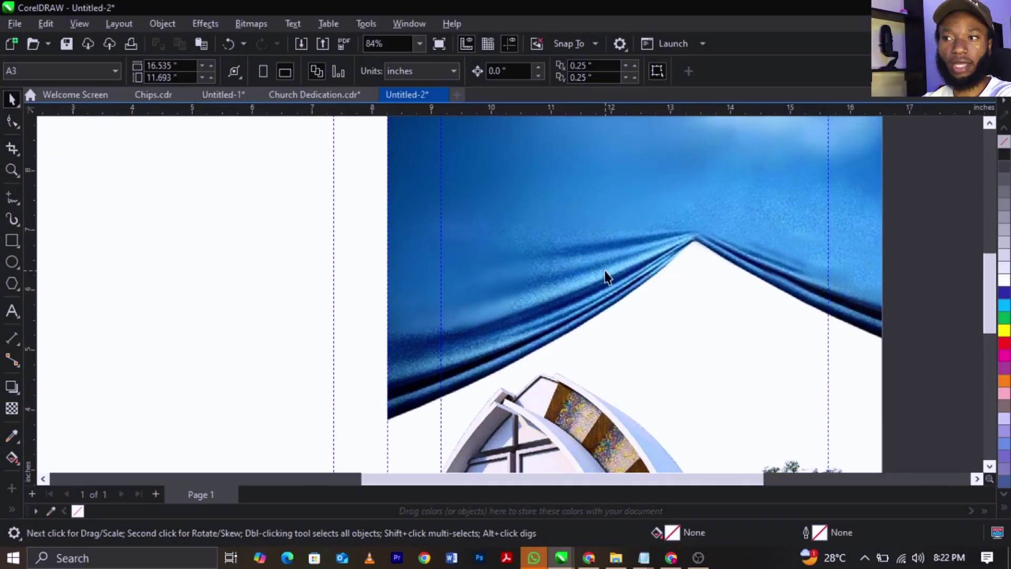
{"action": "scroll", "coordinate": [603, 279], "scroll_direction": "down", "scroll_amount": 2}
{"action": "scroll", "coordinate": [603, 308], "scroll_direction": "down", "scroll_amount": 1}
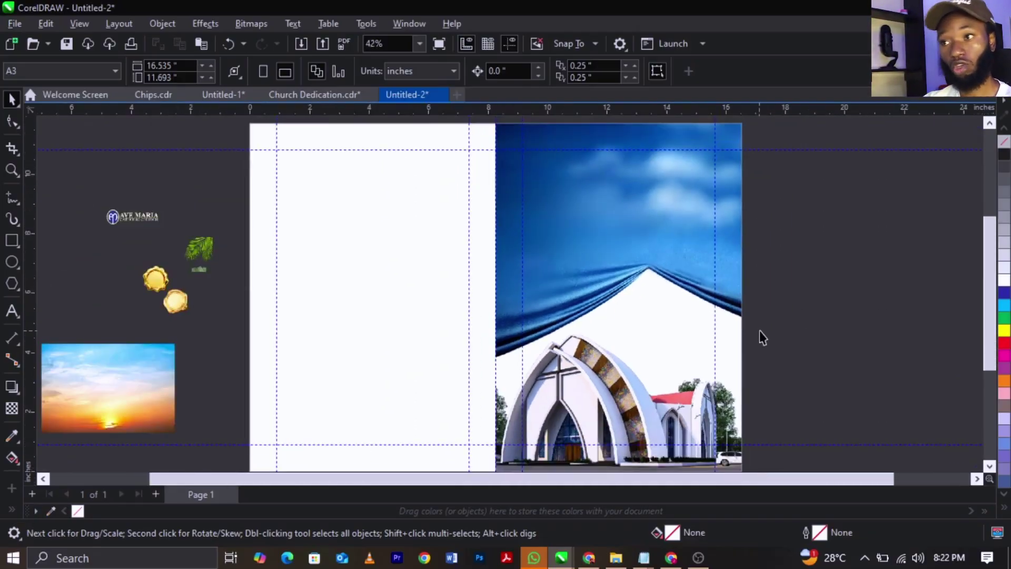
{"action": "scroll", "coordinate": [797, 329], "scroll_direction": "down", "scroll_amount": 1}
{"action": "scroll", "coordinate": [702, 344], "scroll_direction": "up", "scroll_amount": 1}
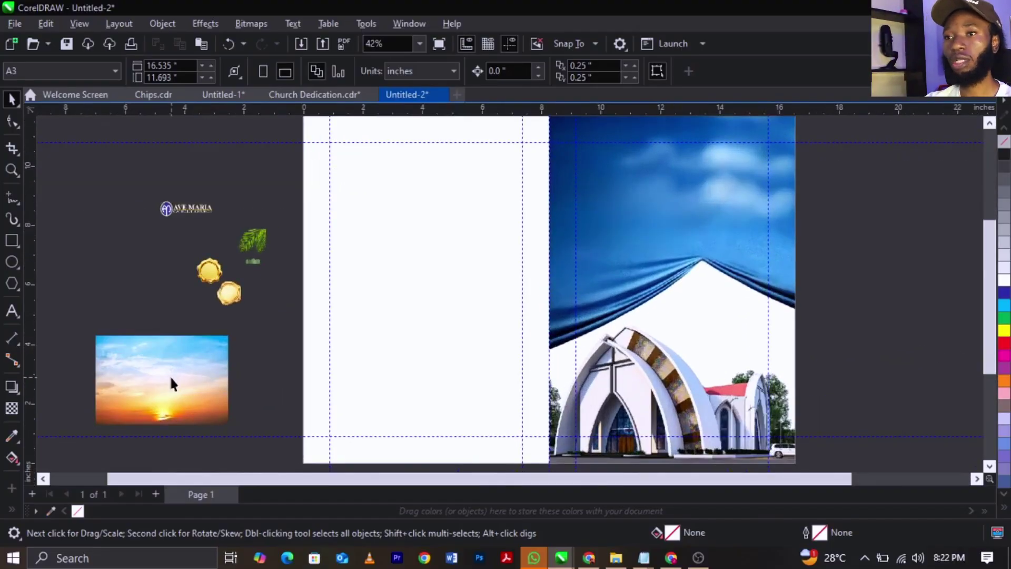
Step: Clip the sunset sky photo into the back page behind church and curtain, scaled to 105.4%
{"action": "left_click_drag", "start_coordinate": [172, 385], "coordinate": [658, 400]}
{"action": "left_click_drag", "start_coordinate": [738, 332], "coordinate": [800, 277]}
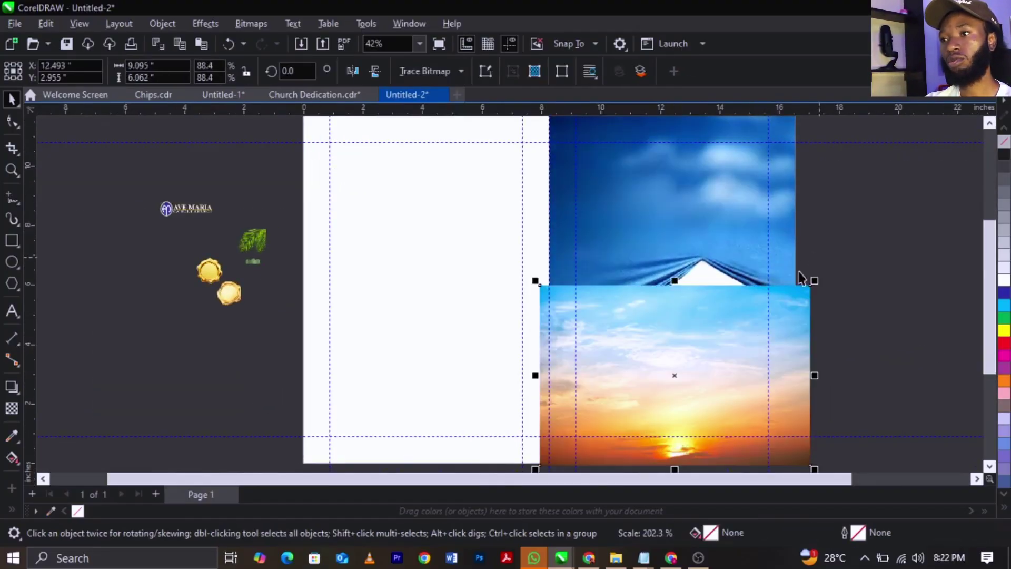
{"action": "double_click", "coordinate": [713, 411]}
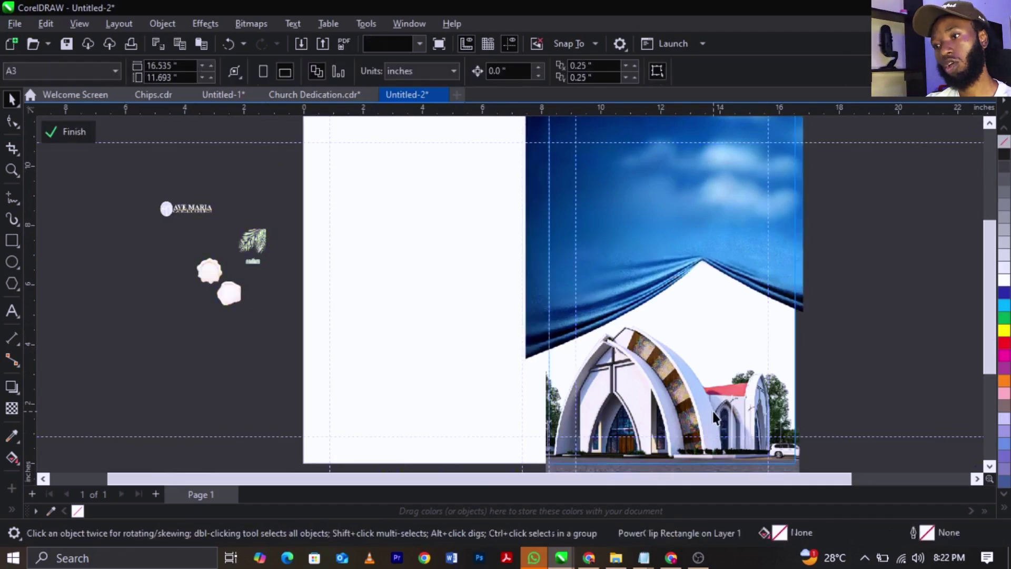
{"action": "key", "text": "shift+Page_Down"}
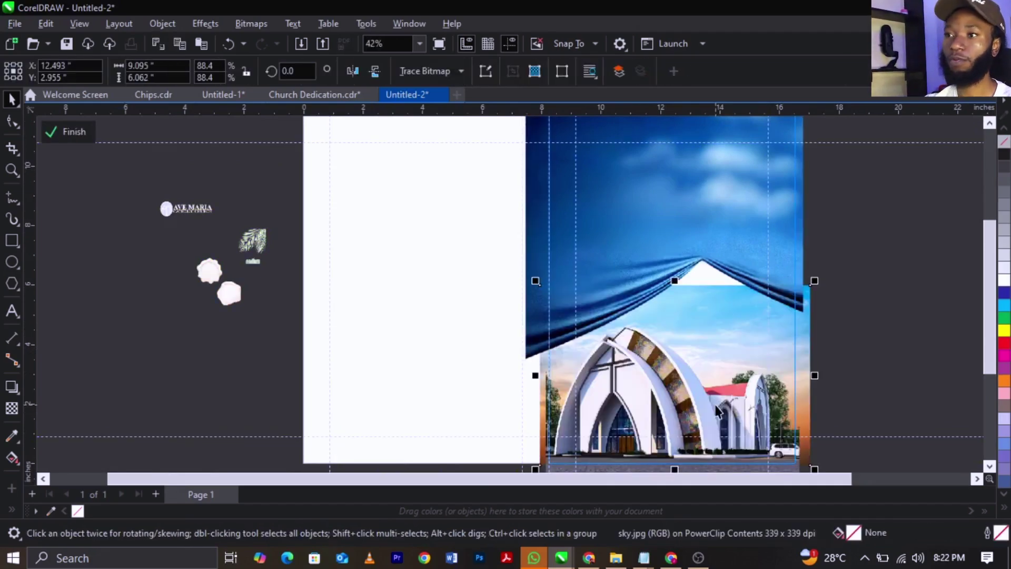
{"action": "left_click_drag", "start_coordinate": [817, 277], "coordinate": [839, 247]}
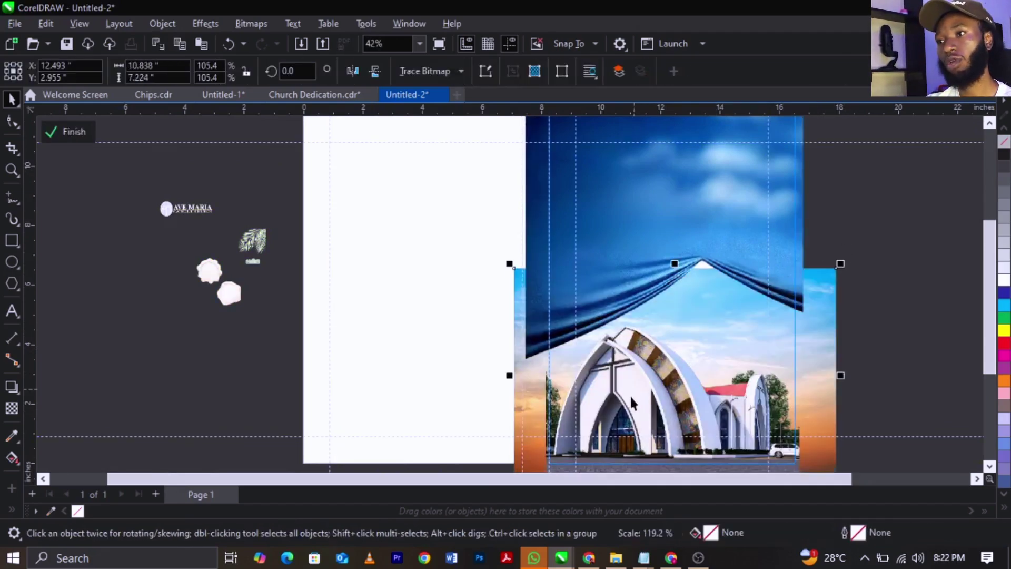
{"action": "left_click_drag", "start_coordinate": [680, 354], "coordinate": [679, 339]}
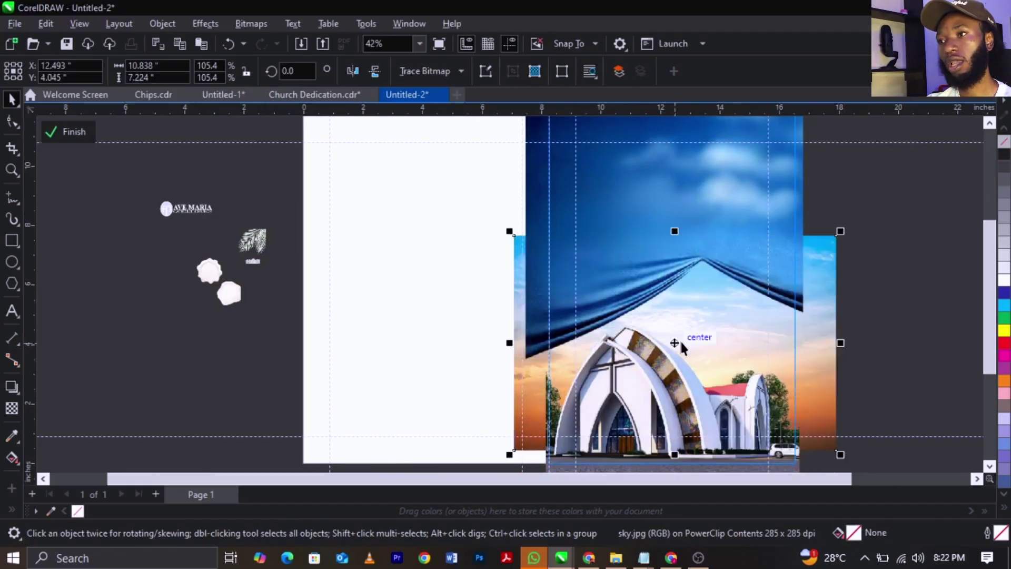
{"action": "left_click", "coordinate": [906, 347], "text": "ctrl"}
{"action": "left_click", "coordinate": [905, 348]}
{"action": "scroll", "coordinate": [901, 358], "scroll_direction": "down", "scroll_amount": 2}
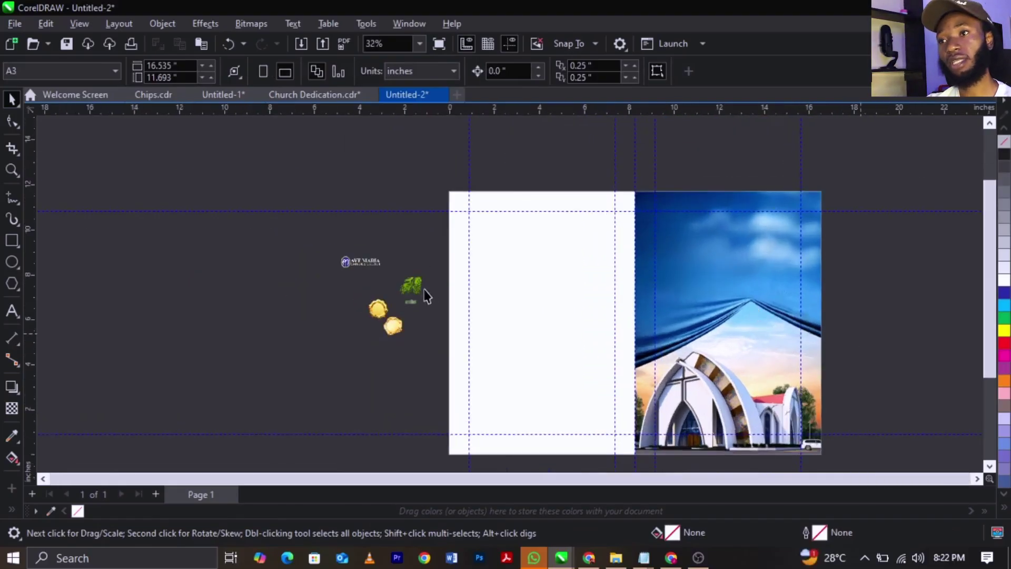
Step: Enlarge the palm leaves image and crop off the grass below the frond
{"action": "key", "text": "Tab"}
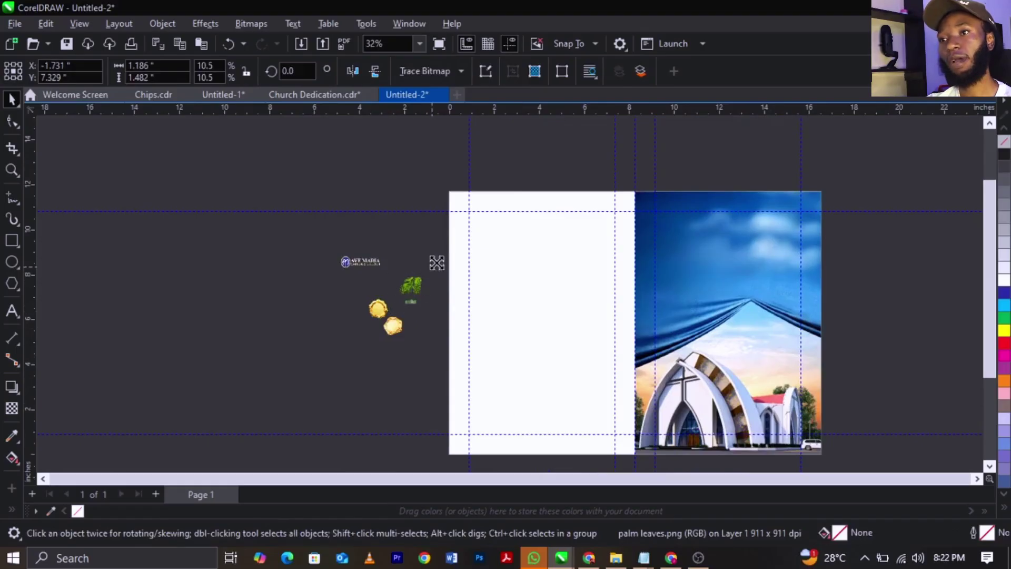
{"action": "left_click_drag", "start_coordinate": [427, 267], "coordinate": [466, 217]}
{"action": "left_click_drag", "start_coordinate": [922, 426], "coordinate": [903, 385]}
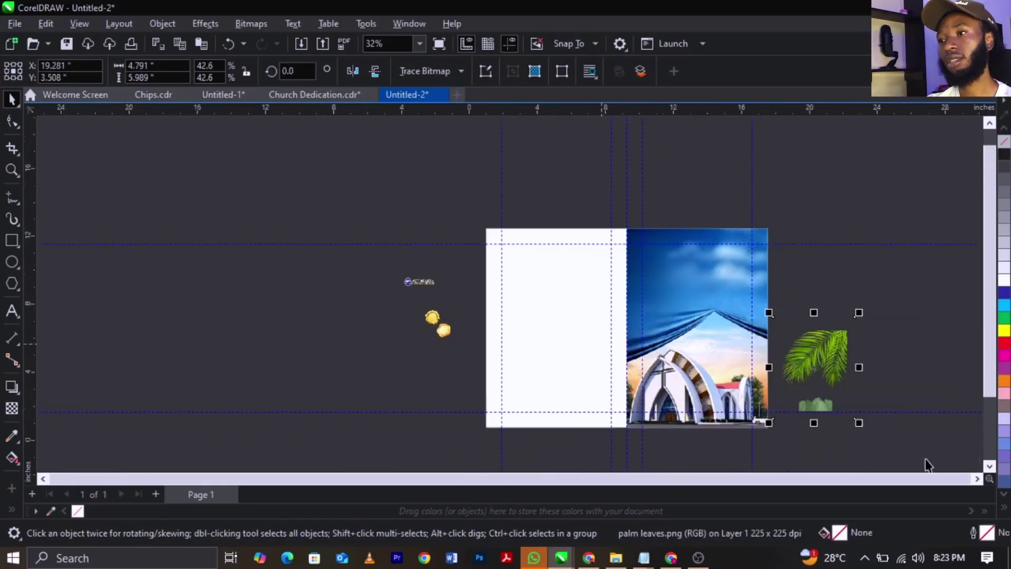
{"action": "scroll", "coordinate": [911, 400], "scroll_direction": "up", "scroll_amount": 4}
{"action": "left_click", "coordinate": [12, 121]}
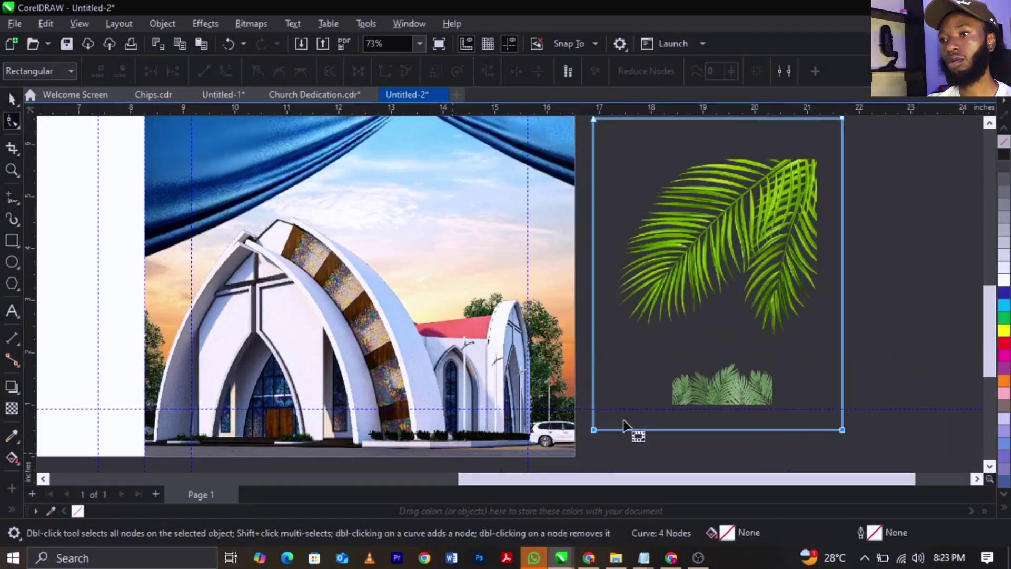
{"action": "left_click_drag", "start_coordinate": [593, 430], "coordinate": [593, 346]}
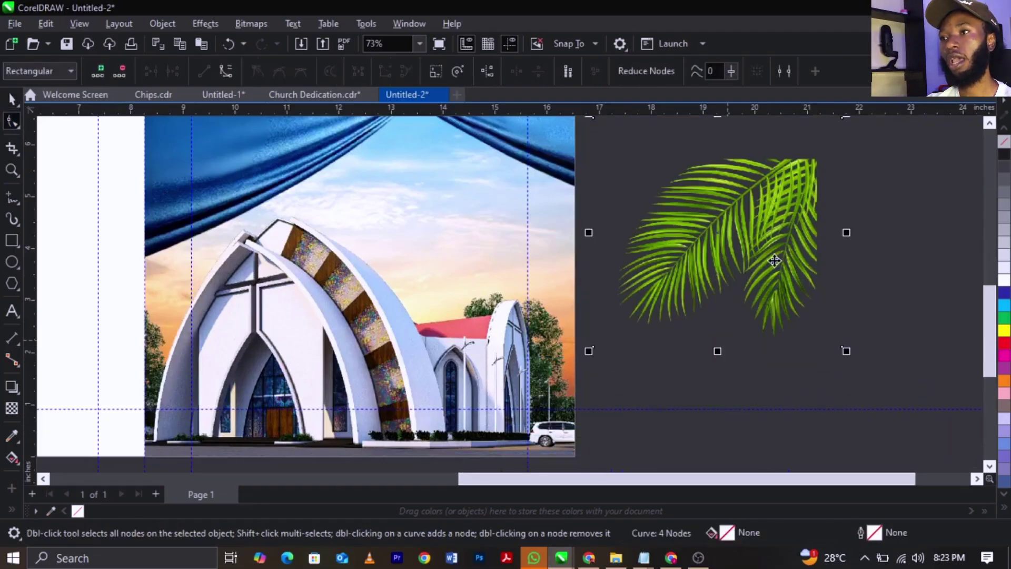
{"action": "key", "text": "space"}
Step: Scale the frond to 27.7% at the church's right edge and PowerClip it into the back page
{"action": "left_click_drag", "start_coordinate": [809, 327], "coordinate": [644, 305]}
{"action": "mouse_move", "coordinate": [594, 240]}
{"action": "left_mouse_down"}
{"action": "mouse_move", "coordinate": [586, 271]}
{"action": "mouse_move", "coordinate": [595, 256]}
{"action": "left_mouse_up"}
{"action": "right_click", "coordinate": [595, 255]}
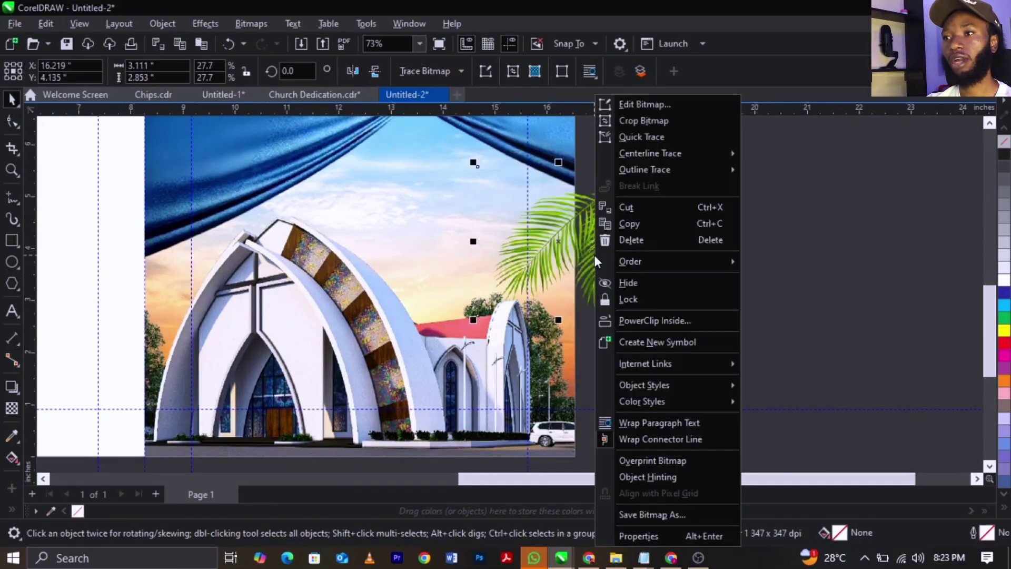
{"action": "left_click", "coordinate": [627, 318]}
{"action": "left_click", "coordinate": [398, 225]}
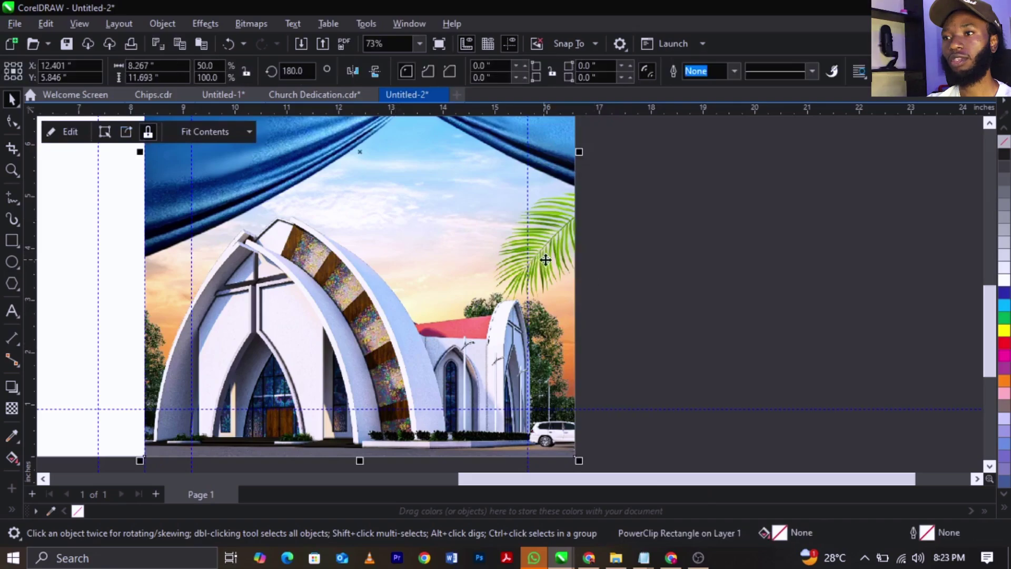
{"action": "scroll", "coordinate": [842, 273], "scroll_direction": "down", "scroll_amount": 3}
{"action": "scroll", "coordinate": [549, 187], "scroll_direction": "up", "scroll_amount": 1}
{"action": "scroll", "coordinate": [716, 287], "scroll_direction": "down", "scroll_amount": 2}
{"action": "left_click", "coordinate": [547, 233]}
{"action": "scroll", "coordinate": [547, 232], "scroll_direction": "up", "scroll_amount": 1}
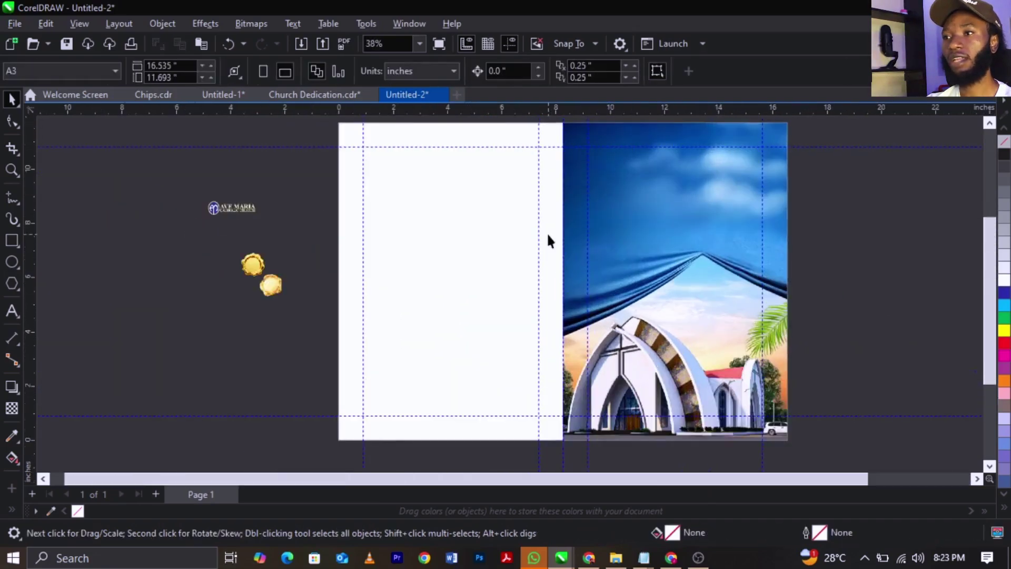
Step: Move the Ave Maria logo to the back page's top and enlarge it to 33.3%
{"action": "left_click", "coordinate": [683, 296]}
{"action": "left_click", "coordinate": [284, 219]}
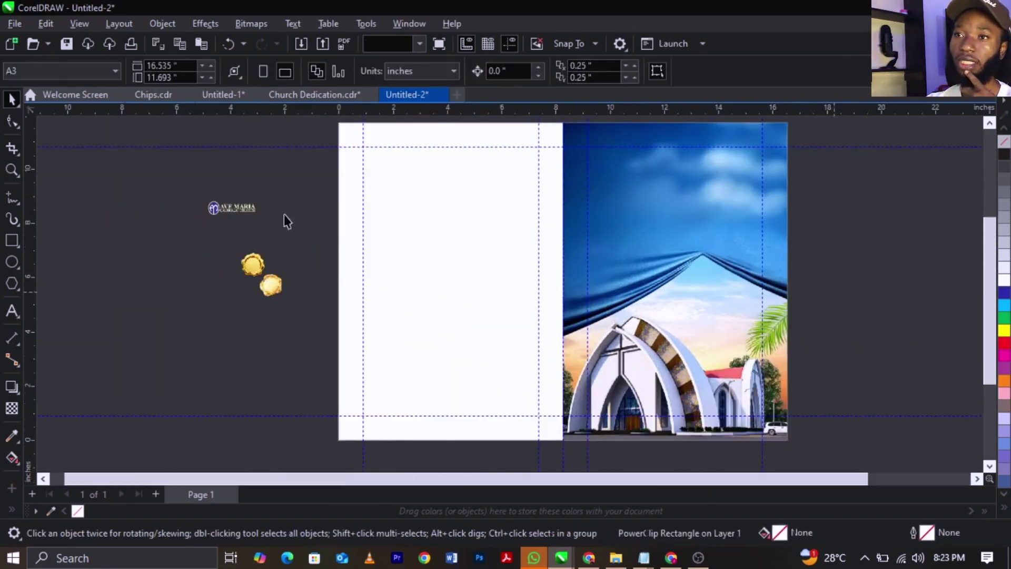
{"action": "left_click", "coordinate": [239, 210]}
{"action": "left_click_drag", "start_coordinate": [243, 210], "coordinate": [744, 180]}
{"action": "scroll", "coordinate": [748, 174], "scroll_direction": "up", "scroll_amount": 1}
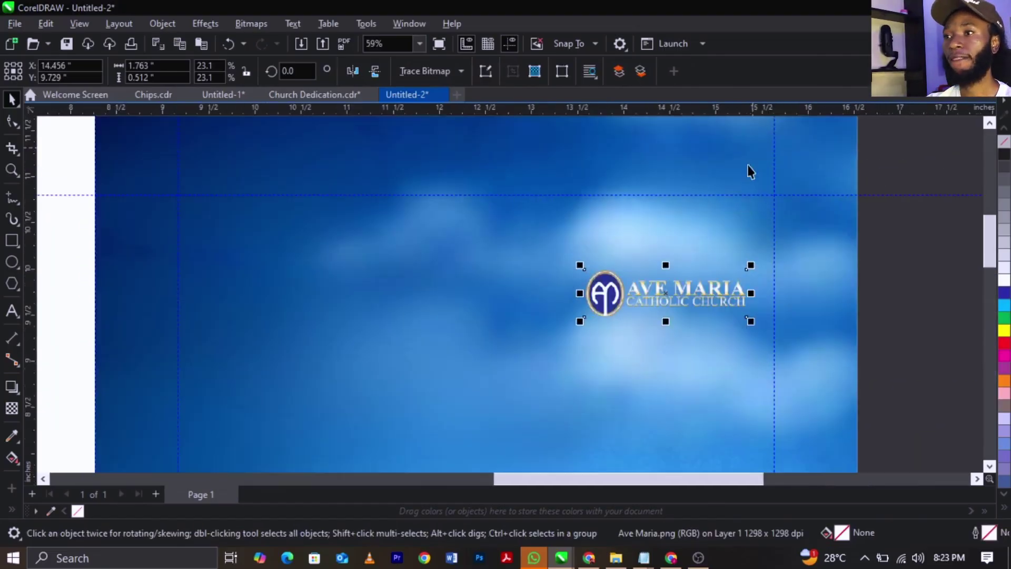
{"action": "left_click_drag", "start_coordinate": [729, 296], "coordinate": [757, 220]}
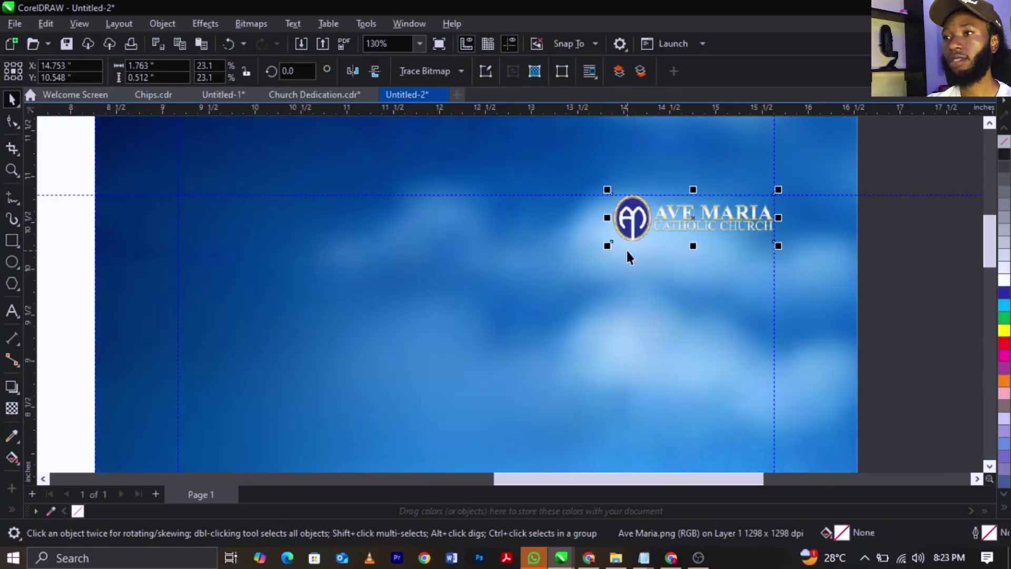
{"action": "left_click_drag", "start_coordinate": [607, 246], "coordinate": [535, 286]}
{"action": "scroll", "coordinate": [819, 241], "scroll_direction": "down", "scroll_amount": 2}
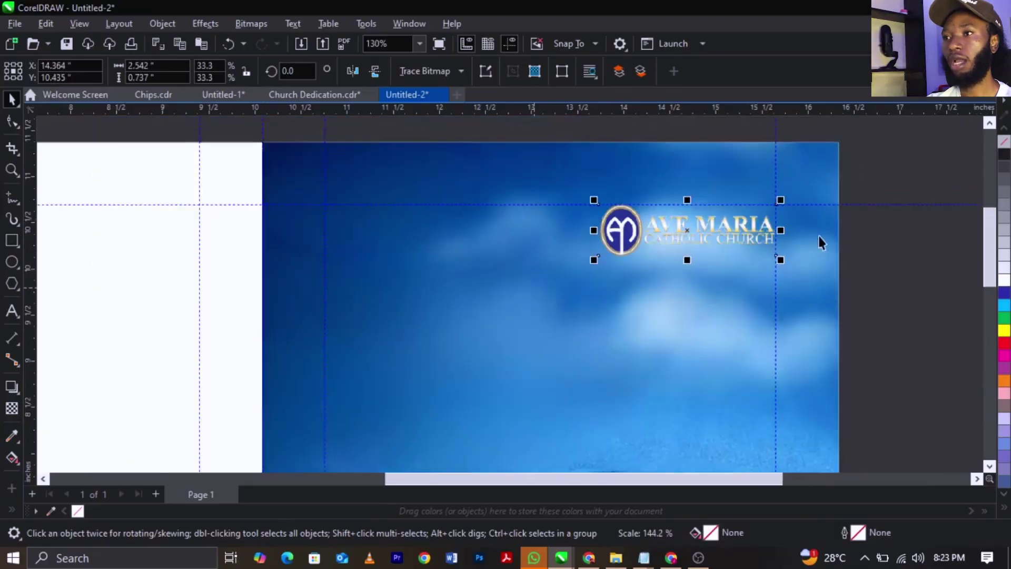
{"action": "left_click", "coordinate": [851, 253]}
Step: Select the Church Building Dedication title line in Notepad and return to CorelDRAW
{"action": "scroll", "coordinate": [751, 315], "scroll_direction": "down", "scroll_amount": 1}
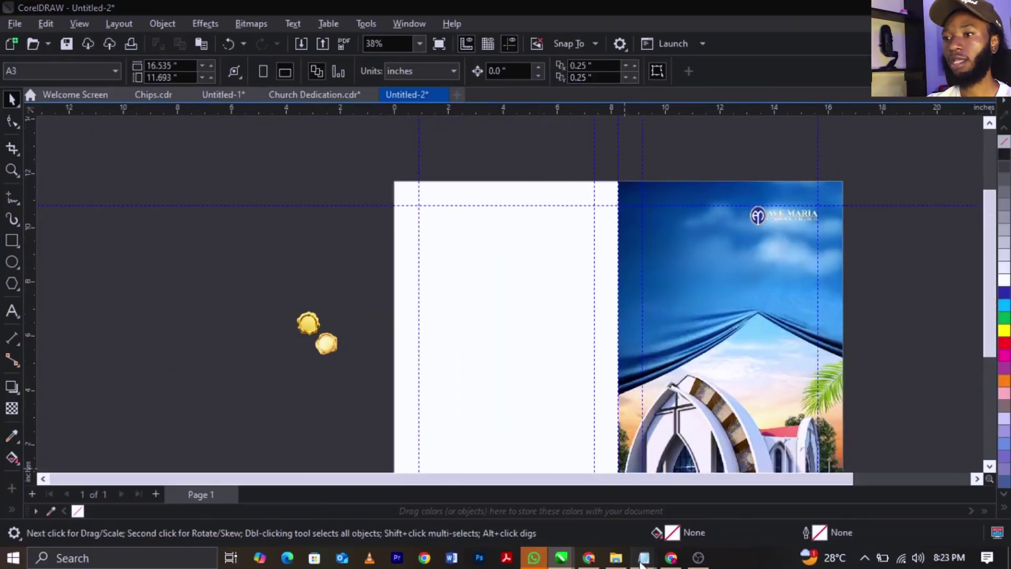
{"action": "mouse_move", "coordinate": [644, 557]}
{"action": "left_click", "coordinate": [680, 521]}
{"action": "left_click_drag", "start_coordinate": [895, 158], "coordinate": [757, 144]}
{"action": "key", "text": "ctrl+c"}
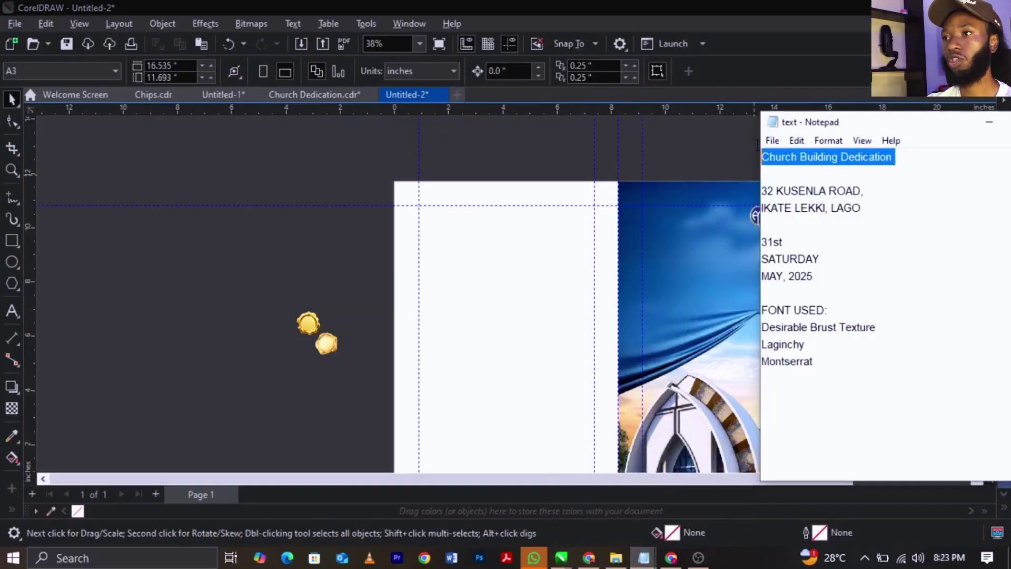
{"action": "left_click", "coordinate": [522, 220]}
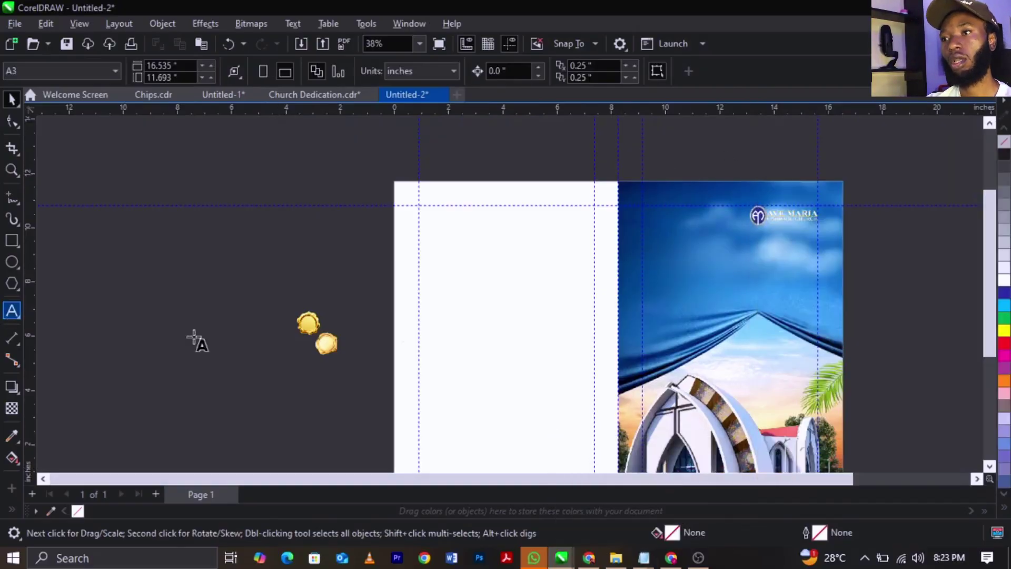
Step: Paste the copied Church Building Dedication title as a new text object on the canvas
{"action": "left_click", "coordinate": [716, 276]}
{"action": "key", "text": "ctrl+v"}
{"action": "scroll", "coordinate": [787, 285], "scroll_direction": "up", "scroll_amount": 2}
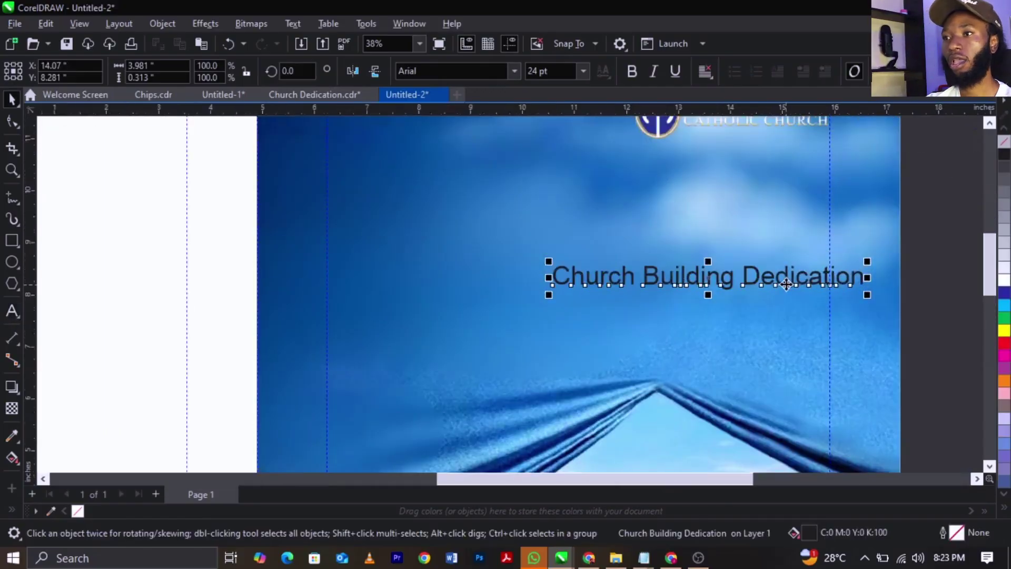
{"action": "scroll", "coordinate": [682, 251], "scroll_direction": "up", "scroll_amount": 1}
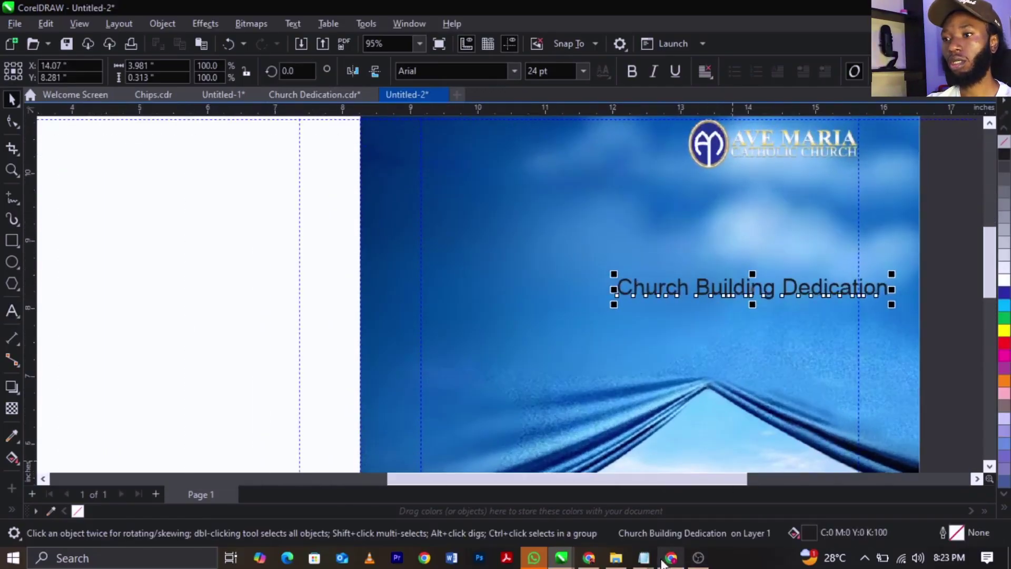
Step: Copy the font name Laginchy from the notes, move the title up-left, and apply Laginchy
{"action": "mouse_move", "coordinate": [653, 559]}
{"action": "left_click", "coordinate": [687, 495]}
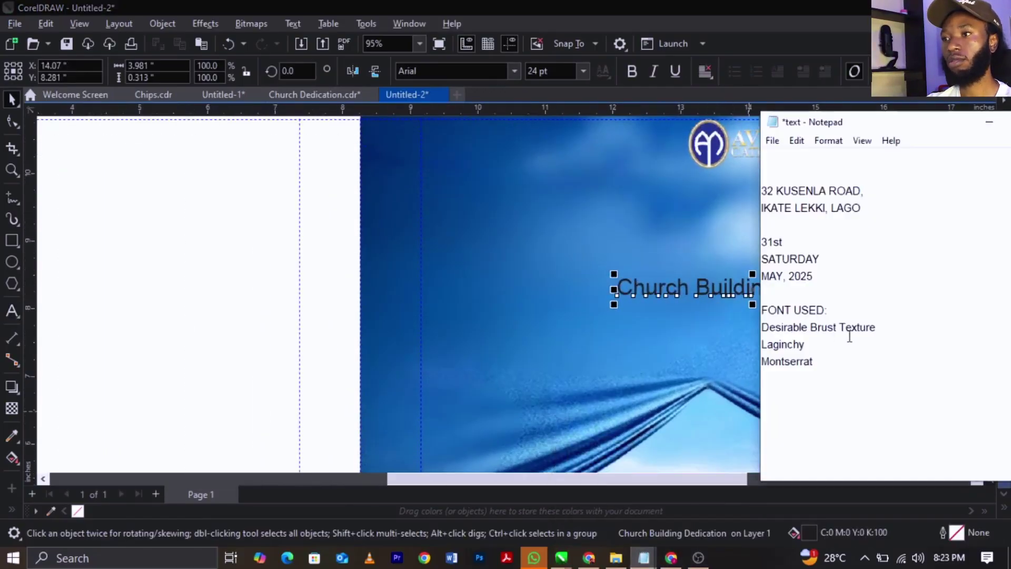
{"action": "left_click_drag", "start_coordinate": [829, 341], "coordinate": [740, 343]}
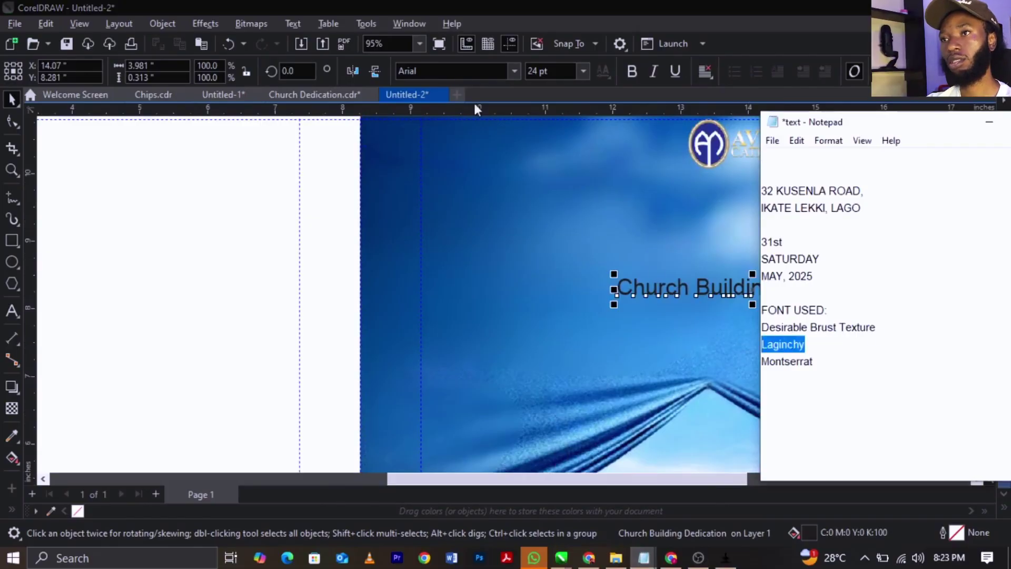
{"action": "left_click", "coordinate": [453, 70]}
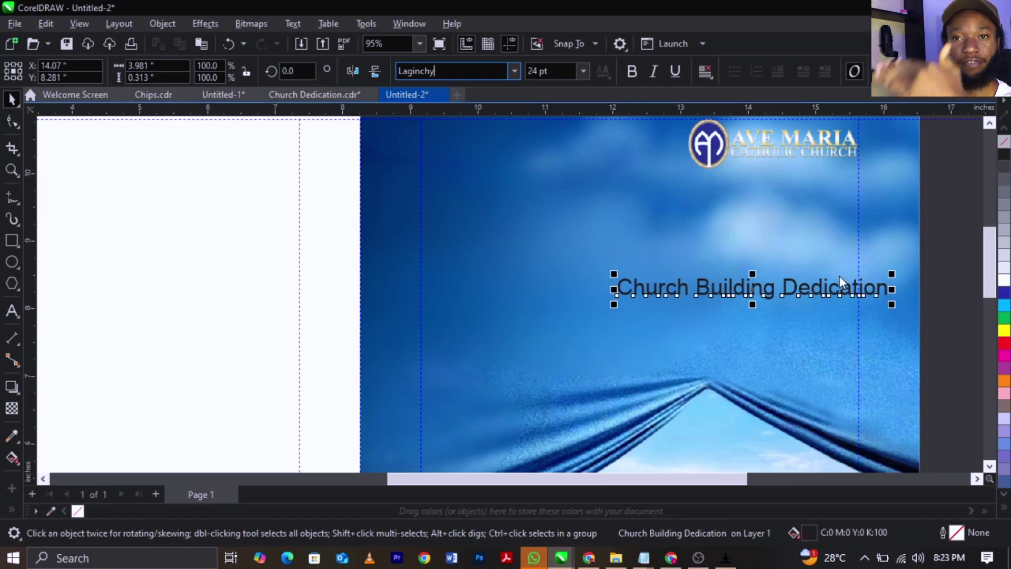
{"action": "key", "text": "Escape"}
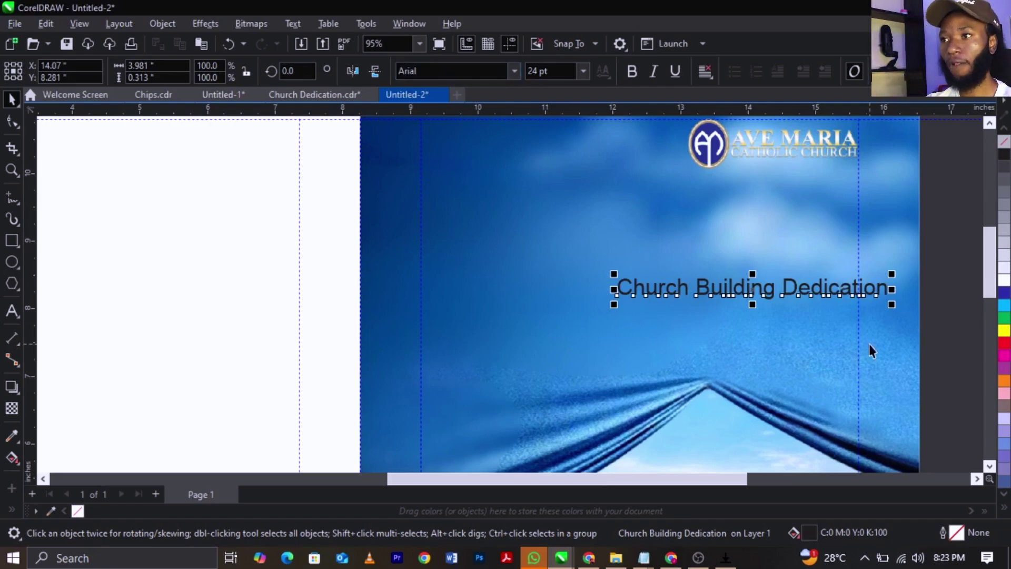
{"action": "left_click_drag", "start_coordinate": [778, 287], "coordinate": [668, 247]}
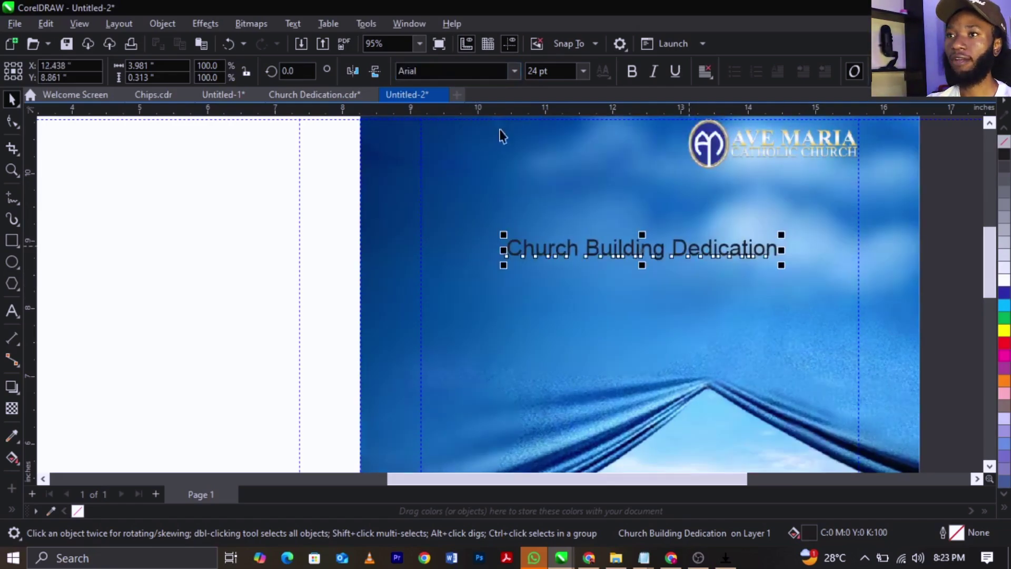
{"action": "type", "text": "Laginchy"}
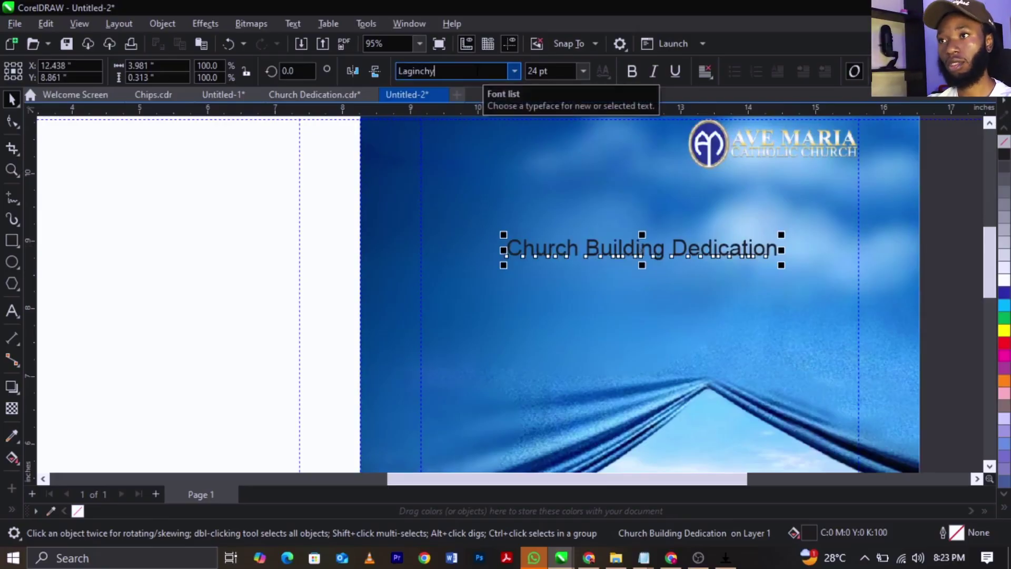
{"action": "key", "text": "Return"}
Step: Convert all the title's characters to UPPERCASE with Change Case
{"action": "key", "text": "Escape"}
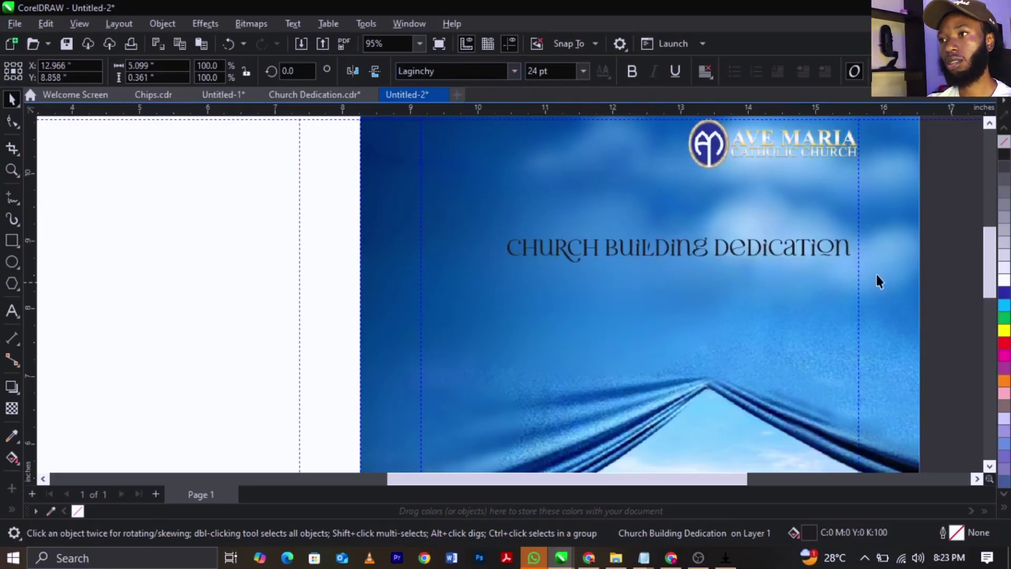
{"action": "left_click", "coordinate": [787, 250]}
{"action": "double_click", "coordinate": [790, 249]}
{"action": "key", "text": "ctrl+a"}
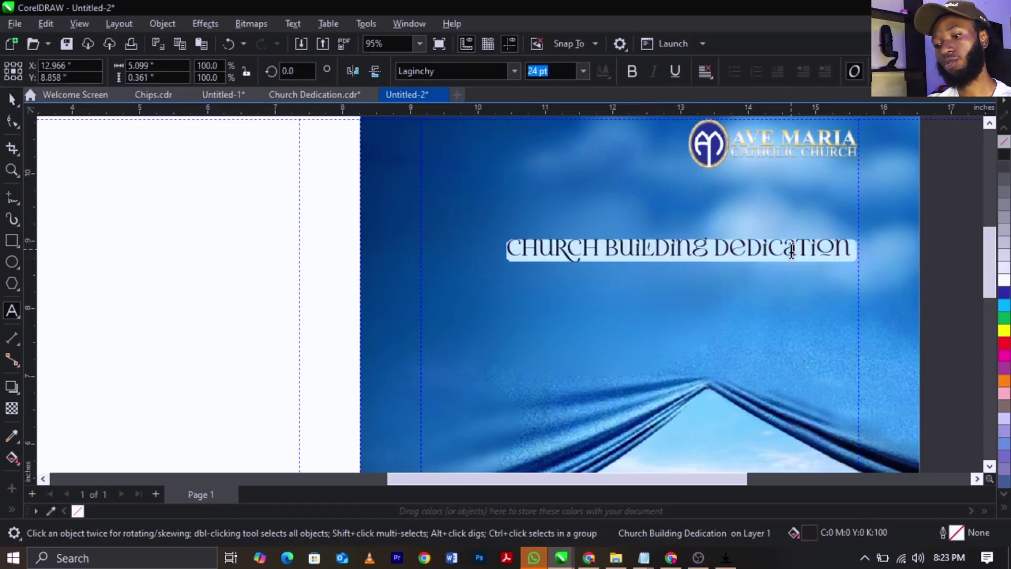
{"action": "key", "text": "shift+F3"}
{"action": "left_click", "coordinate": [473, 266]}
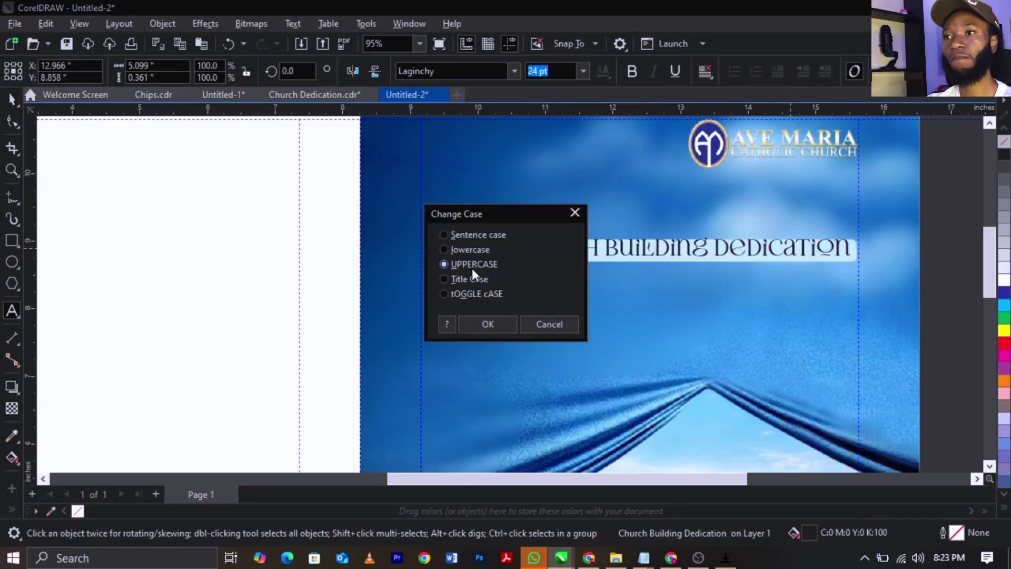
{"action": "left_click", "coordinate": [485, 322]}
{"action": "key", "text": "ctrl+space"}
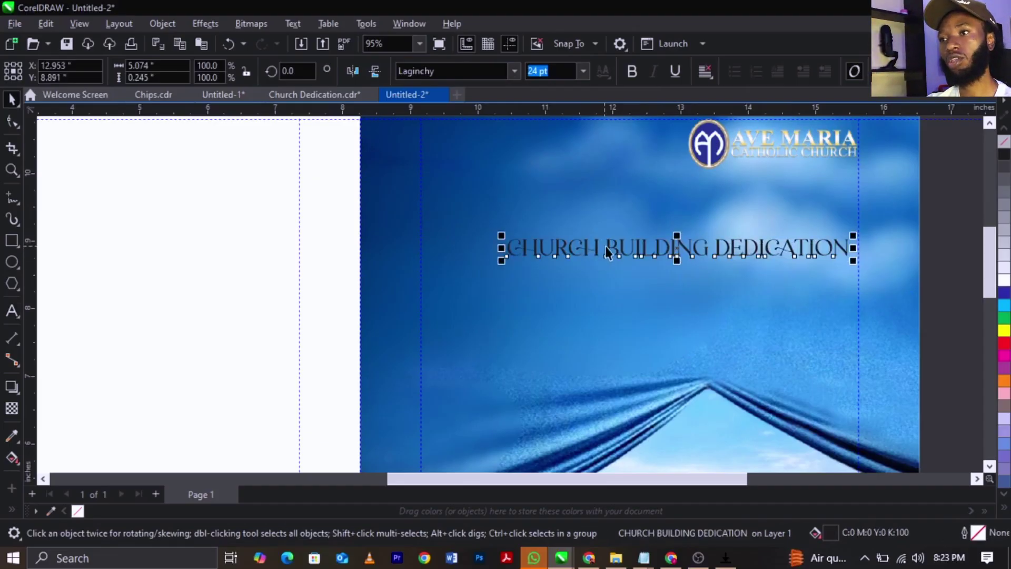
Step: Break the title into three lines: CHURCH, BUILDING, DEDICATION
{"action": "double_click", "coordinate": [606, 252]}
{"action": "key", "text": "Return"}
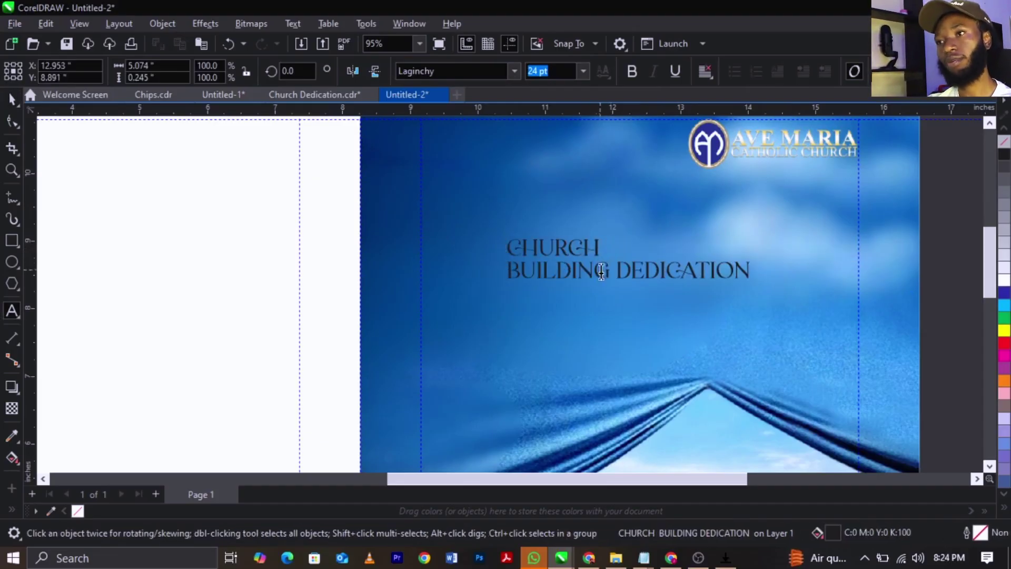
{"action": "left_click", "coordinate": [620, 273]}
{"action": "key", "text": "Return"}
{"action": "key", "text": "ctrl+space"}
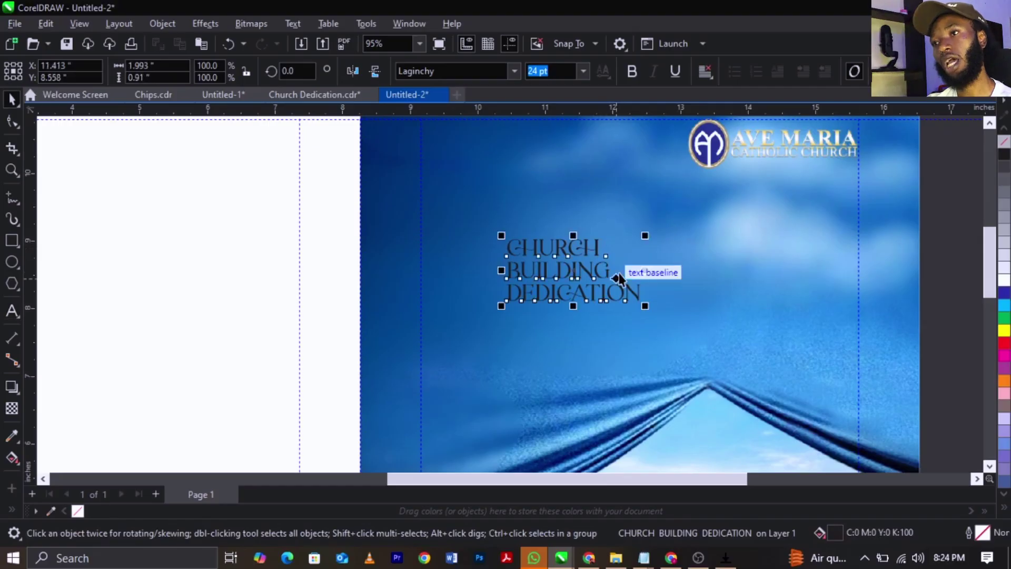
Step: Scale the title to about 184%, make it white, break it apart, and enlarge CHURCH to about 76 pt
{"action": "left_click_drag", "start_coordinate": [648, 306], "coordinate": [671, 349]}
{"action": "left_click", "coordinate": [1004, 280]}
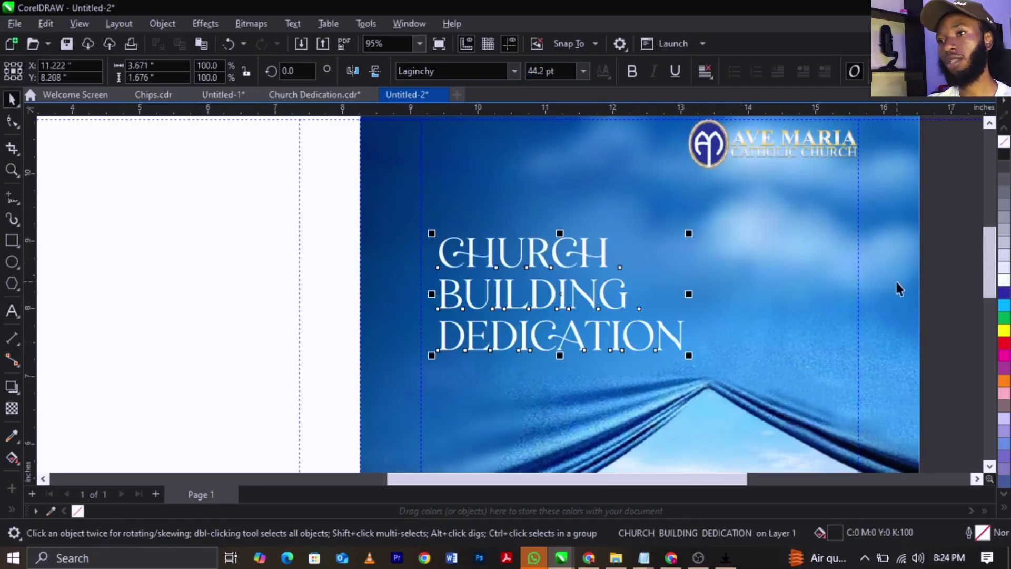
{"action": "key", "text": "ctrl+k"}
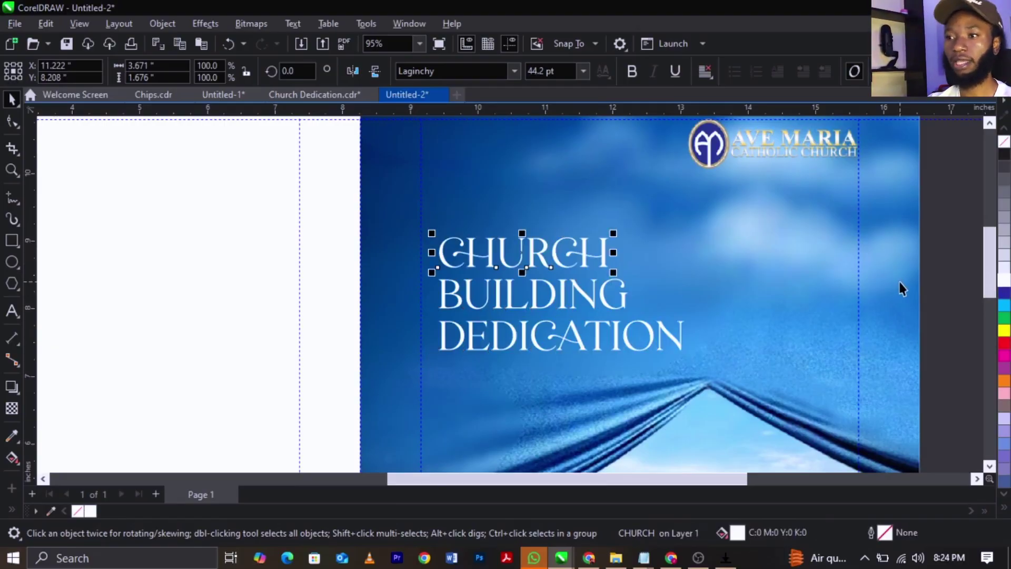
{"action": "left_click_drag", "start_coordinate": [613, 232], "coordinate": [738, 204]}
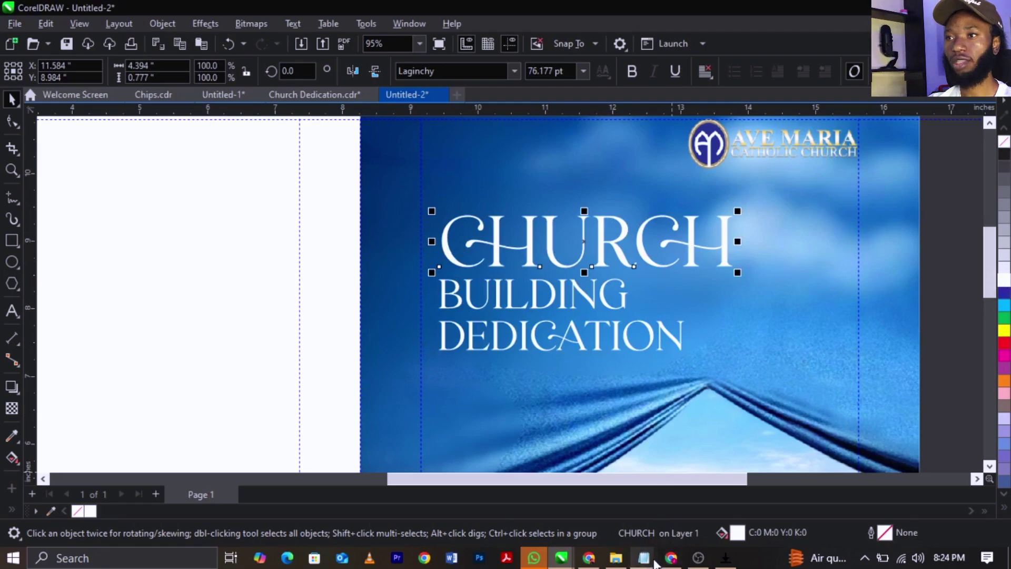
Step: Give CHURCH the Desirable Brust Texture font and convert it to Title Case 'Church'
{"action": "left_click", "coordinate": [471, 70]}
{"action": "type", "text": "Dd"}
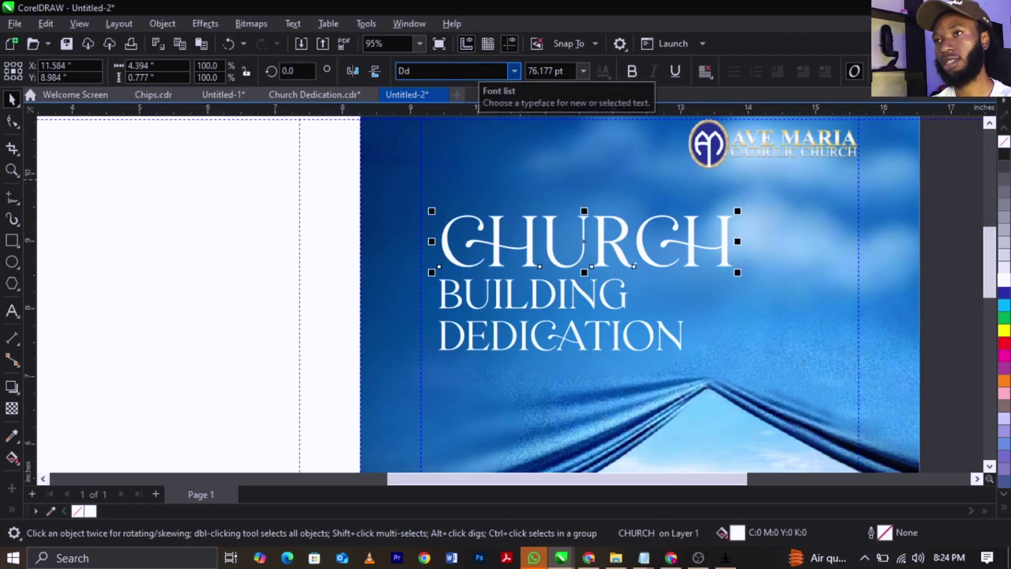
{"action": "type", "text": "sirable Brust Texture"}
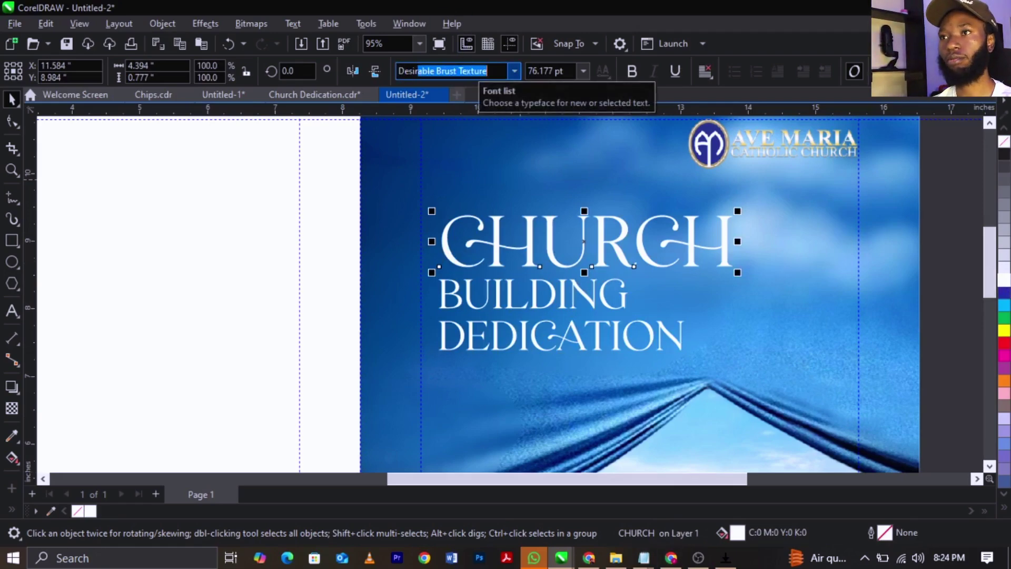
{"action": "type", "text": "r"}
{"action": "key", "text": "Return"}
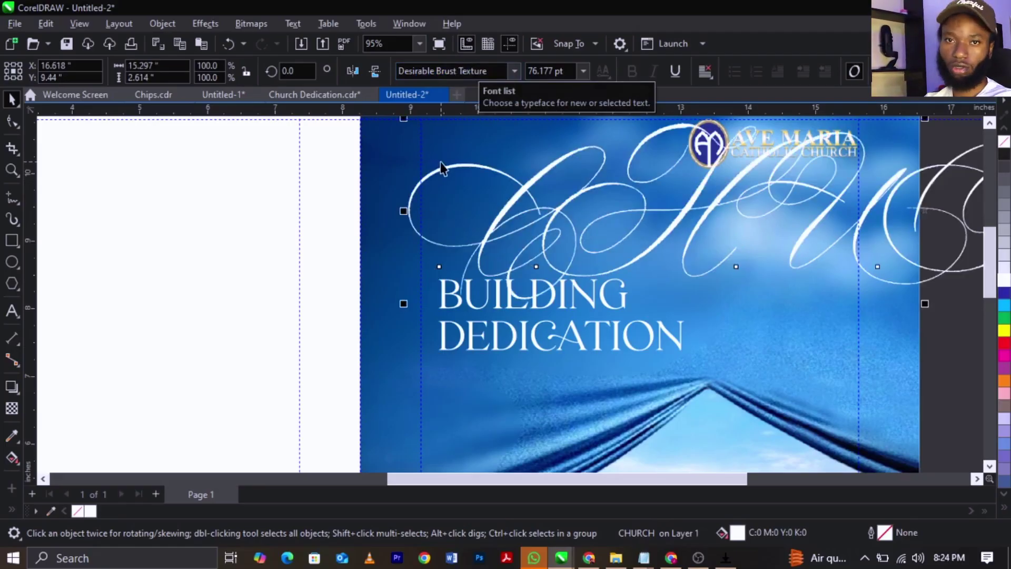
{"action": "double_click", "coordinate": [689, 212]}
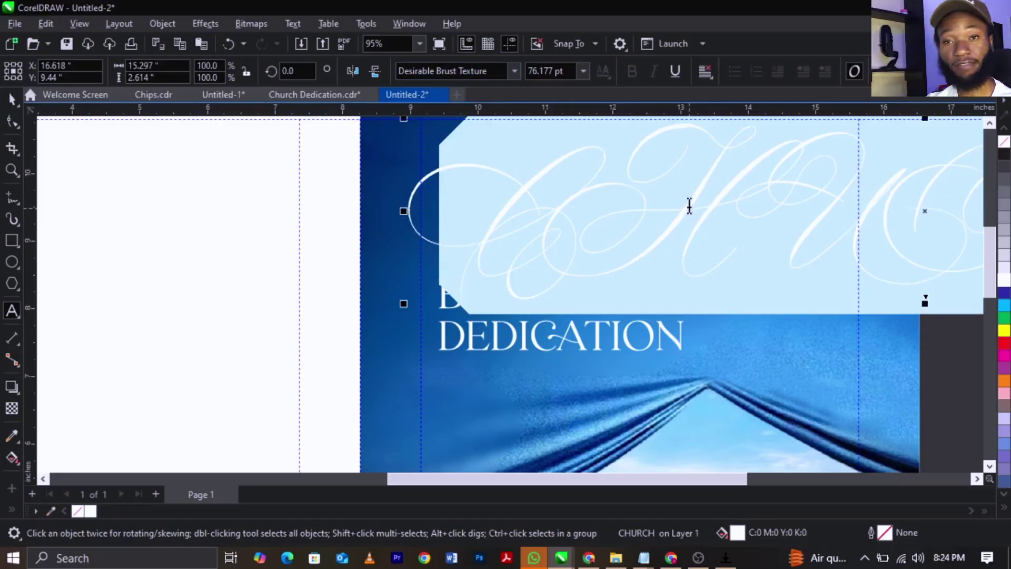
{"action": "key", "text": "shift+F3"}
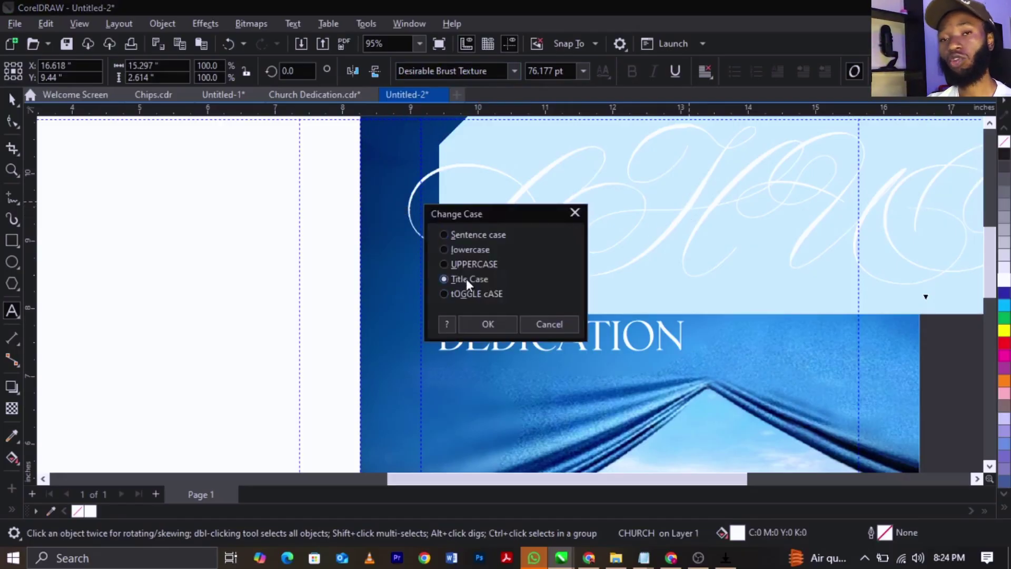
{"action": "left_click", "coordinate": [476, 321]}
{"action": "key", "text": "ctrl+space"}
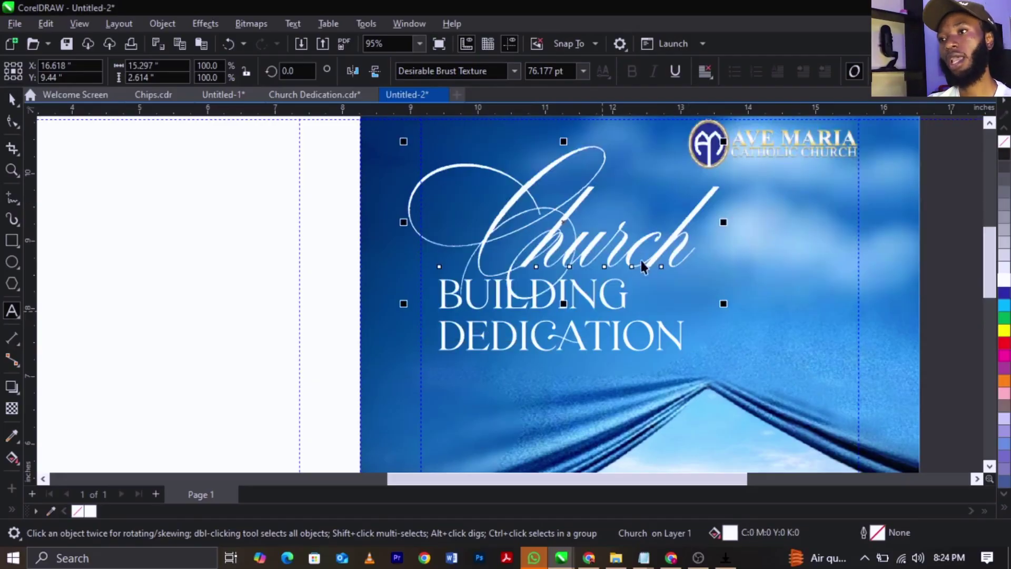
Step: Shrink Church to about 57 pt and move DEDICATION up closer to BUILDING
{"action": "left_click_drag", "start_coordinate": [565, 240], "coordinate": [537, 287]}
{"action": "scroll", "coordinate": [526, 269], "scroll_direction": "up", "scroll_amount": 4}
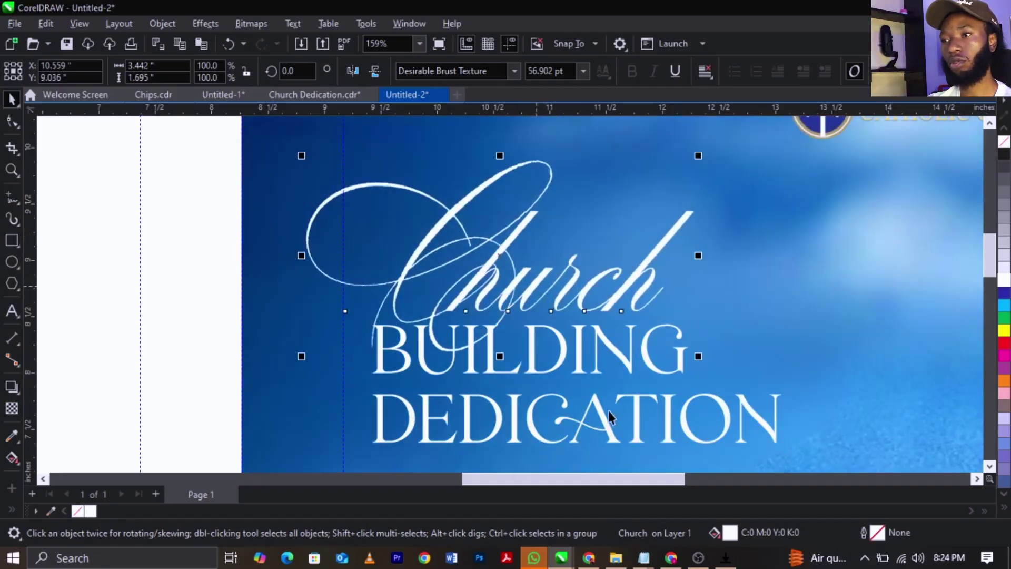
{"action": "left_click", "coordinate": [635, 421]}
{"action": "left_click_drag", "start_coordinate": [637, 419], "coordinate": [640, 398]}
{"action": "left_click", "coordinate": [679, 363]}
{"action": "scroll", "coordinate": [618, 337], "scroll_direction": "down", "scroll_amount": 3}
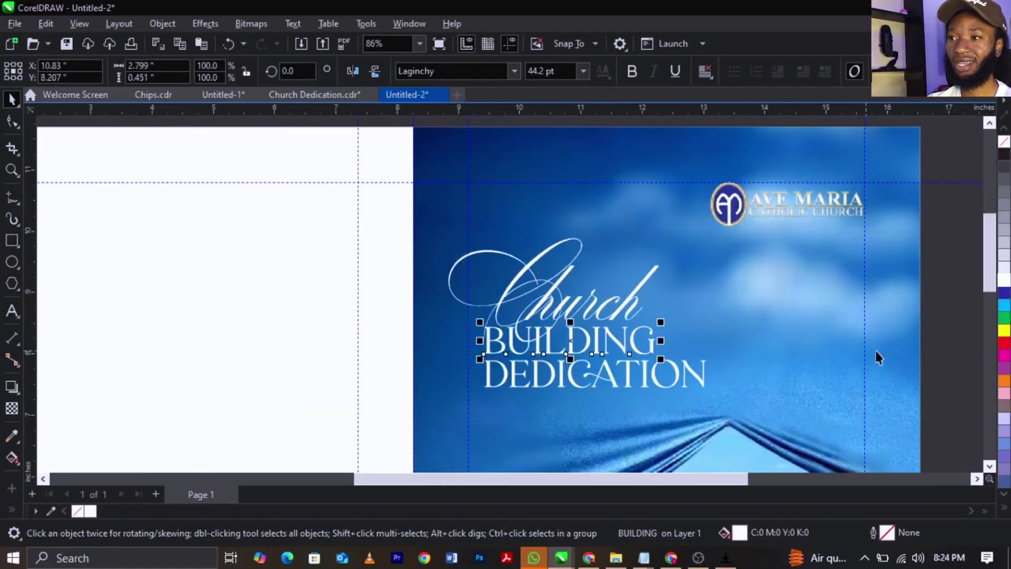
Step: Select Church, BUILDING and DEDICATION together and scale them up to about 103.8%
{"action": "left_click", "coordinate": [949, 358]}
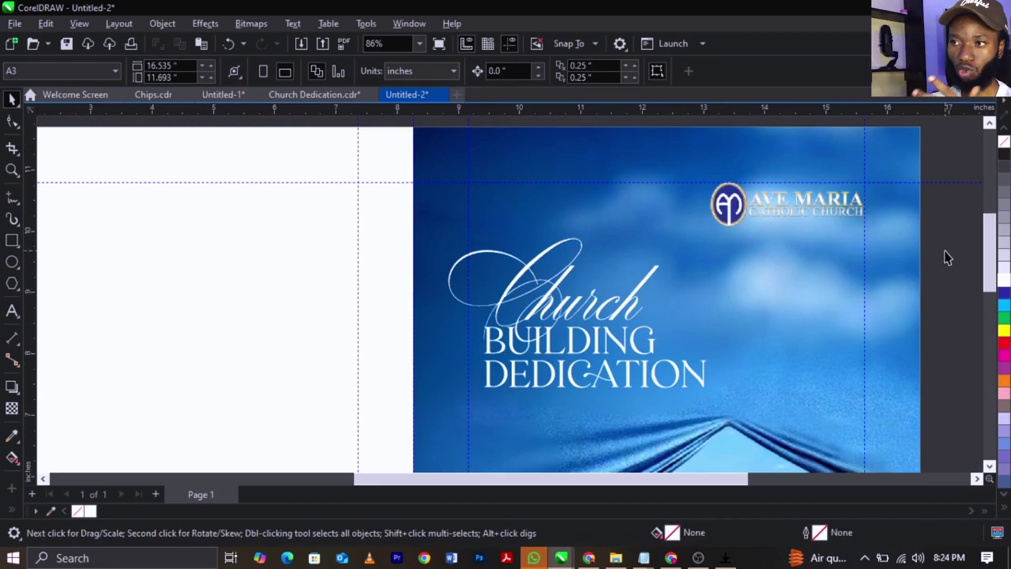
{"action": "left_click_drag", "start_coordinate": [716, 235], "coordinate": [402, 429]}
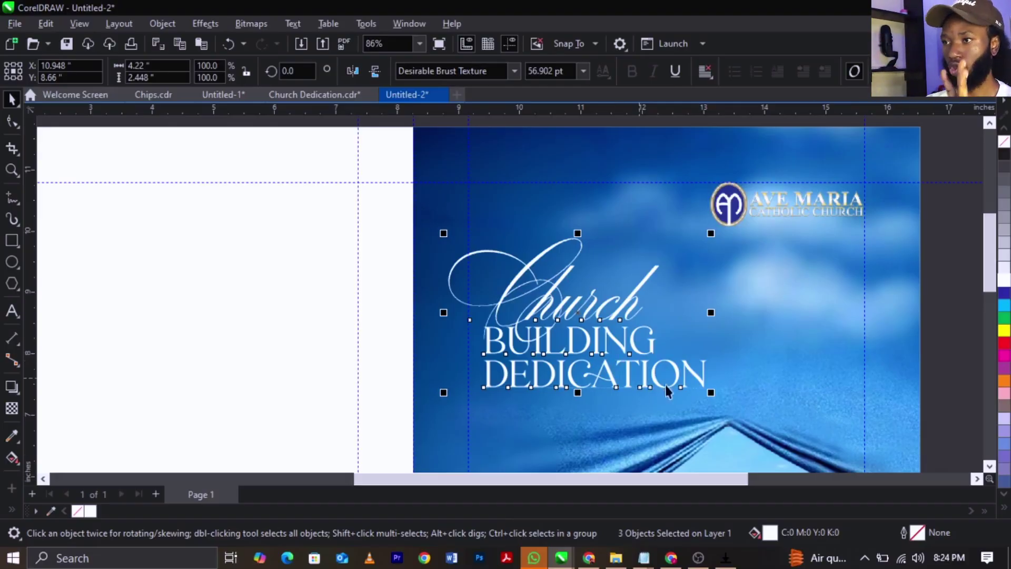
{"action": "left_click_drag", "start_coordinate": [710, 396], "coordinate": [724, 399]}
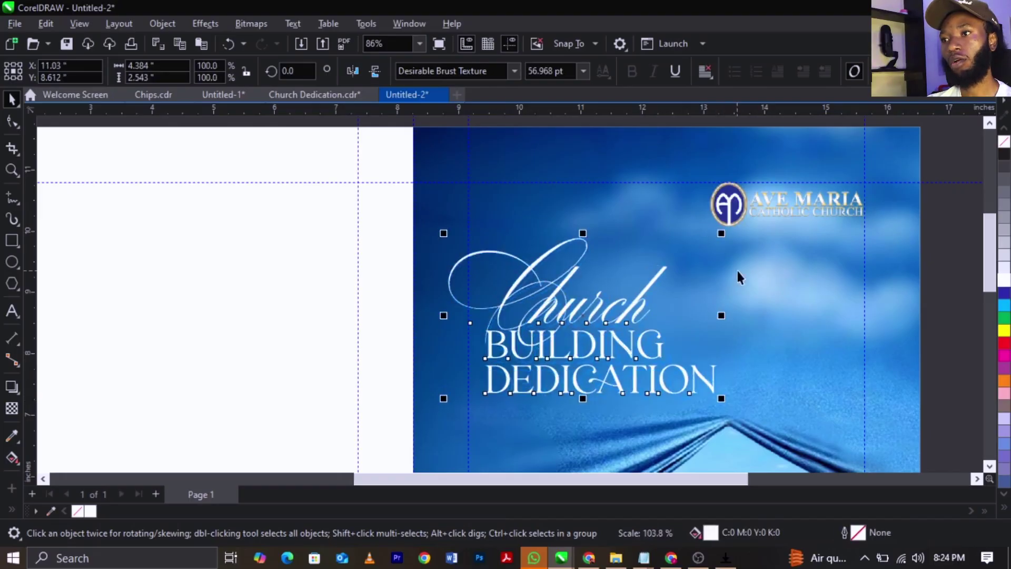
{"action": "scroll", "coordinate": [736, 269], "scroll_direction": "down", "scroll_amount": 2}
{"action": "left_click", "coordinate": [909, 318]}
Step: Copy the two address lines from the notes
{"action": "mouse_move", "coordinate": [644, 558]}
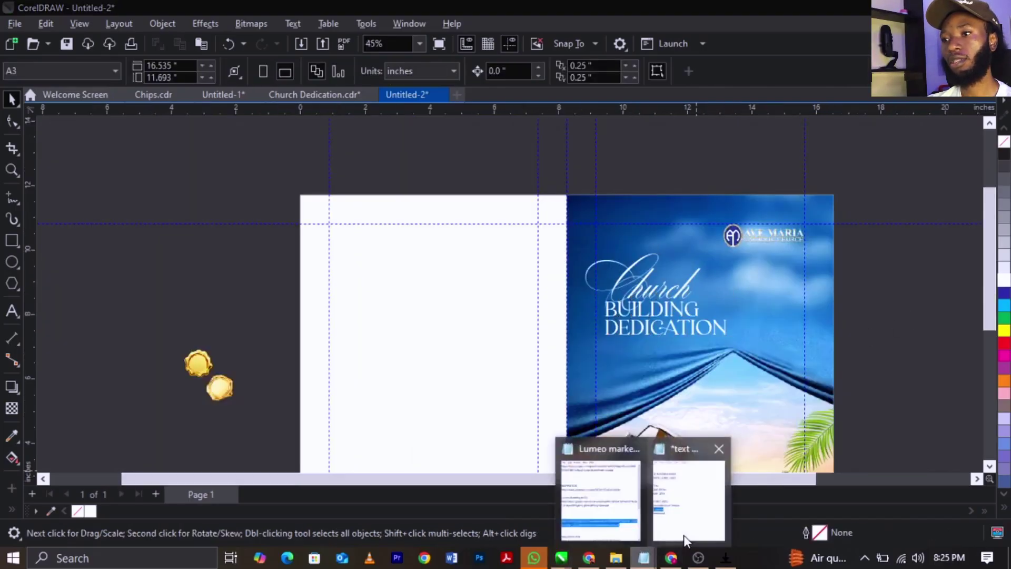
{"action": "left_click", "coordinate": [689, 490]}
{"action": "left_click_drag", "start_coordinate": [876, 208], "coordinate": [768, 191]}
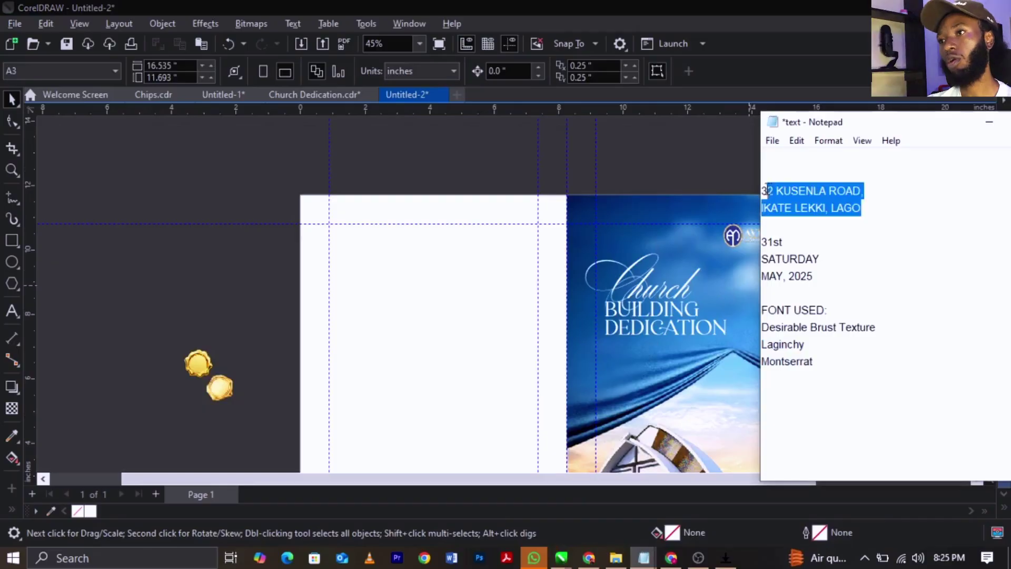
{"action": "left_click", "coordinate": [667, 308]}
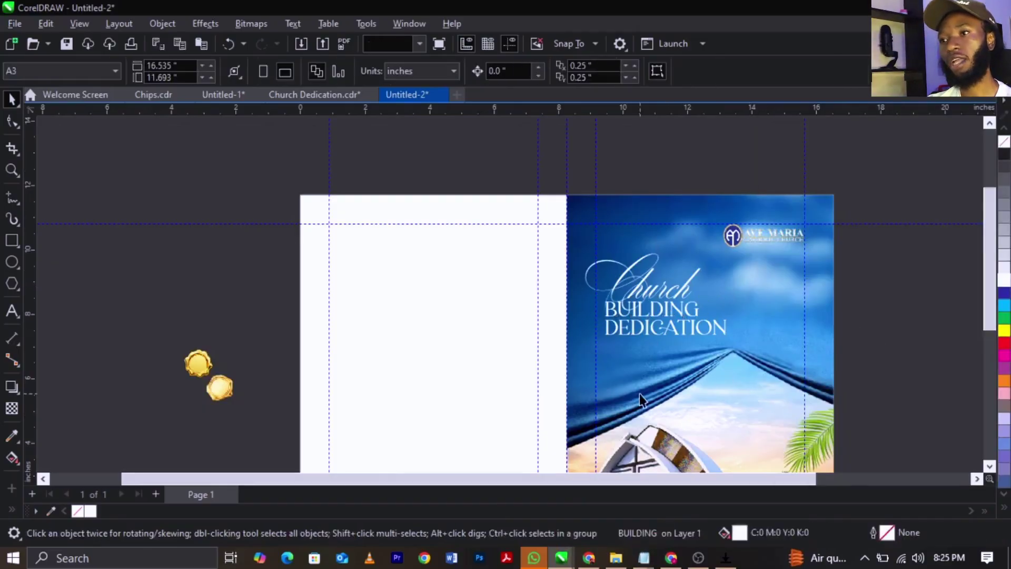
Step: Nudge the BUILDING DEDICATION text slightly to the left
{"action": "scroll", "coordinate": [639, 393], "scroll_direction": "up", "scroll_amount": 2}
{"action": "left_click", "coordinate": [613, 243]}
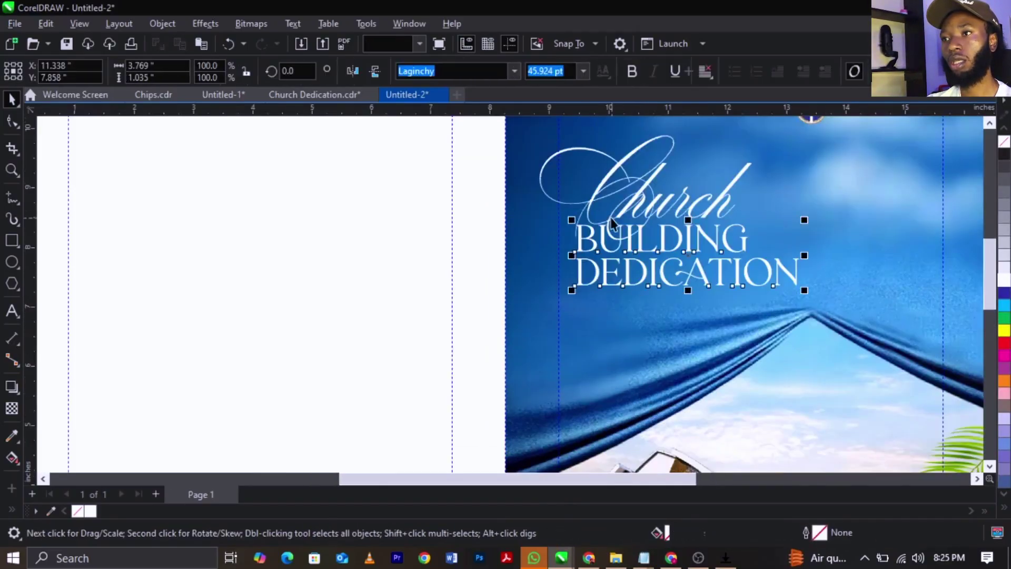
{"action": "scroll", "coordinate": [634, 262], "scroll_direction": "up", "scroll_amount": 2}
{"action": "left_click_drag", "start_coordinate": [640, 261], "coordinate": [613, 253]}
{"action": "scroll", "coordinate": [613, 253], "scroll_direction": "down", "scroll_amount": 2}
{"action": "left_click", "coordinate": [608, 363]}
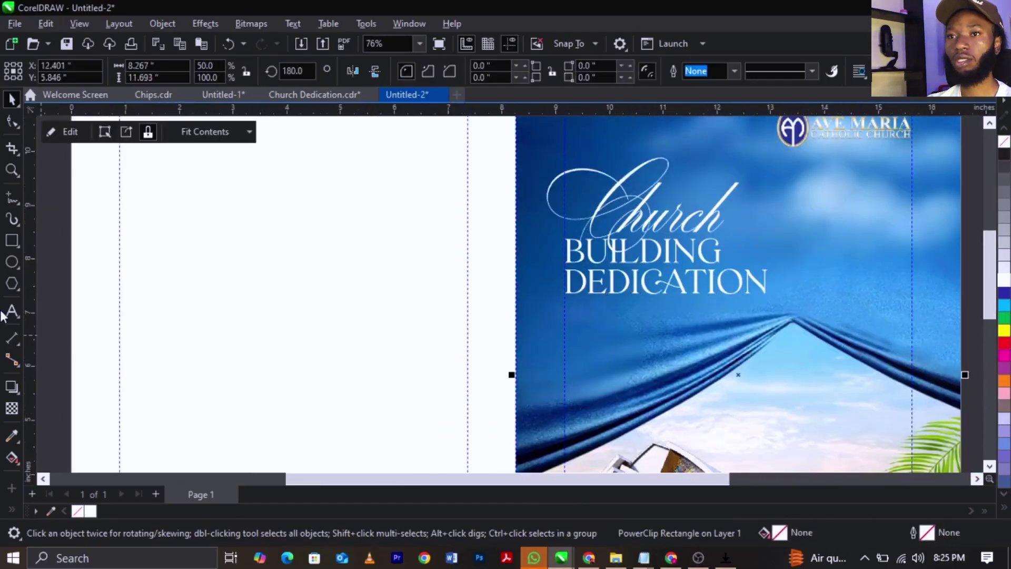
Step: Paste the address lines as a new text object below the title
{"action": "key", "text": "F8"}
{"action": "left_click", "coordinate": [590, 343]}
{"action": "type", "text": "32 KUSENLA ROAD, IKATE LEKKI,"}
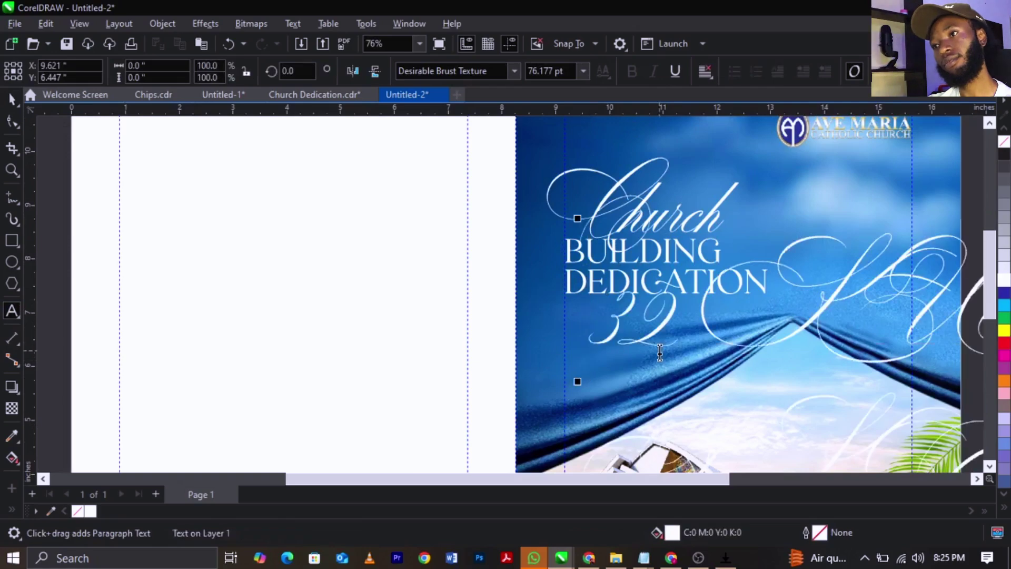
{"action": "key", "text": "ctrl+space"}
Step: Set the address in Montserrat at 8 pt, then scale it up to about 16 pt
{"action": "left_click", "coordinate": [453, 71]}
{"action": "type", "text": "Montserrat"}
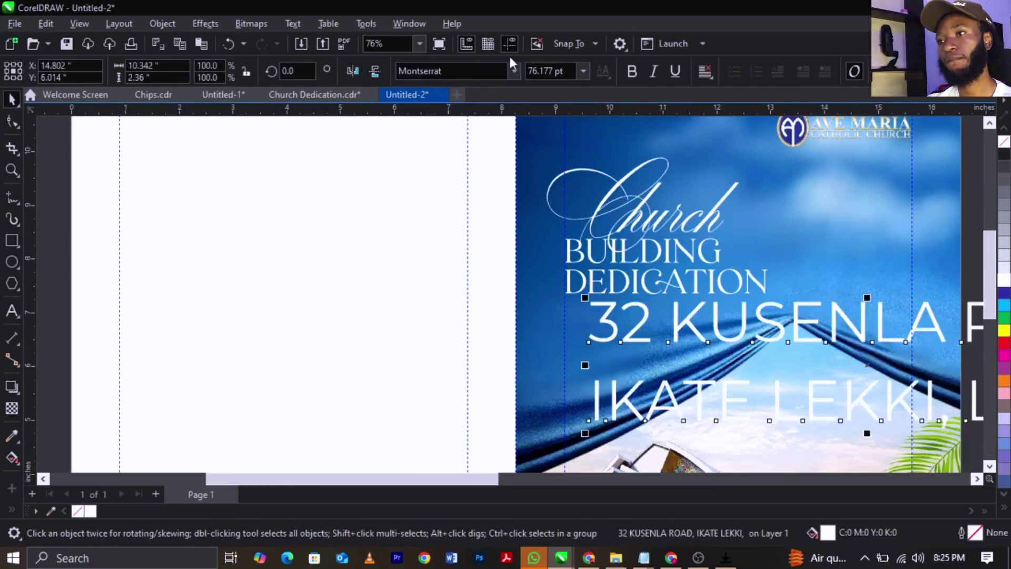
{"action": "left_click", "coordinate": [579, 74]}
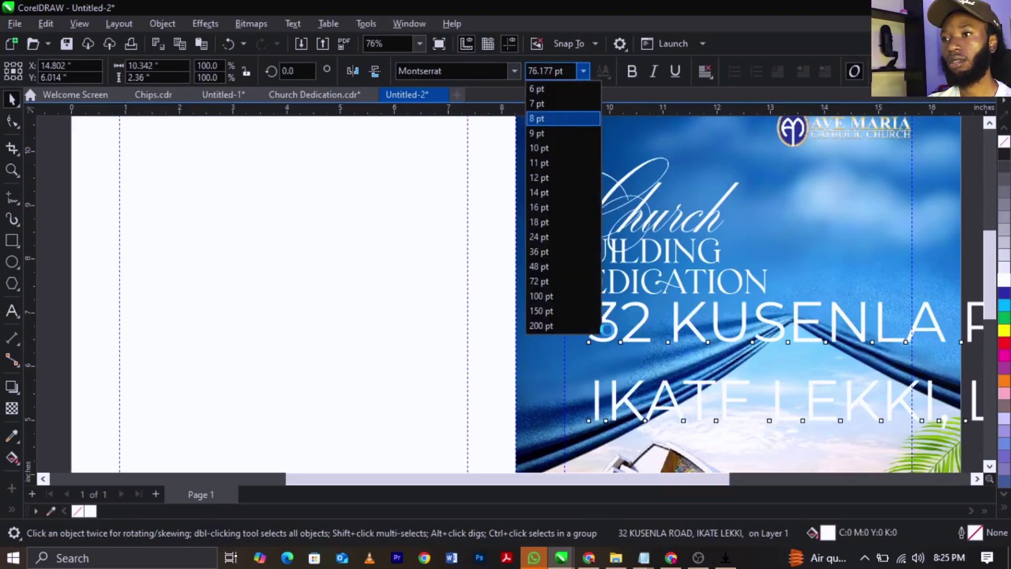
{"action": "left_click", "coordinate": [561, 119]}
{"action": "scroll", "coordinate": [696, 369], "scroll_direction": "up", "scroll_amount": 3}
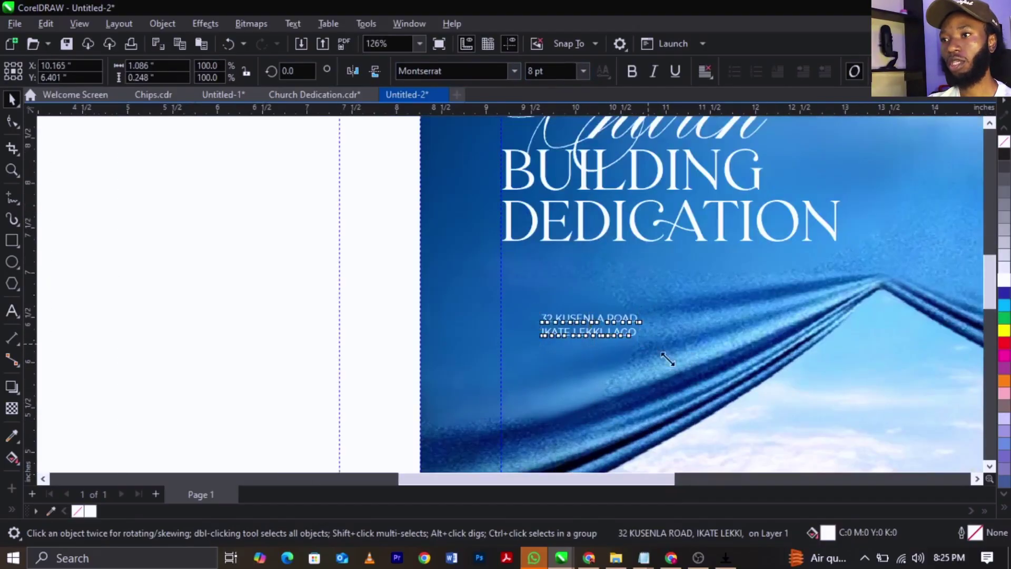
{"action": "left_click_drag", "start_coordinate": [644, 342], "coordinate": [692, 329]}
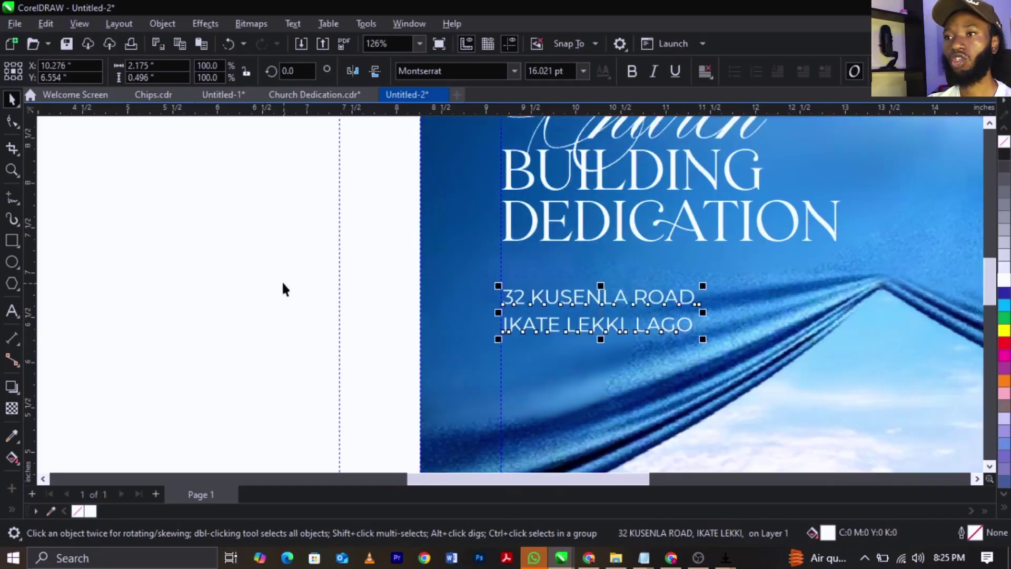
{"action": "scroll", "coordinate": [283, 284], "scroll_direction": "up", "scroll_amount": 3}
{"action": "left_click", "coordinate": [689, 357]}
{"action": "scroll", "coordinate": [609, 332], "scroll_direction": "up", "scroll_amount": 2}
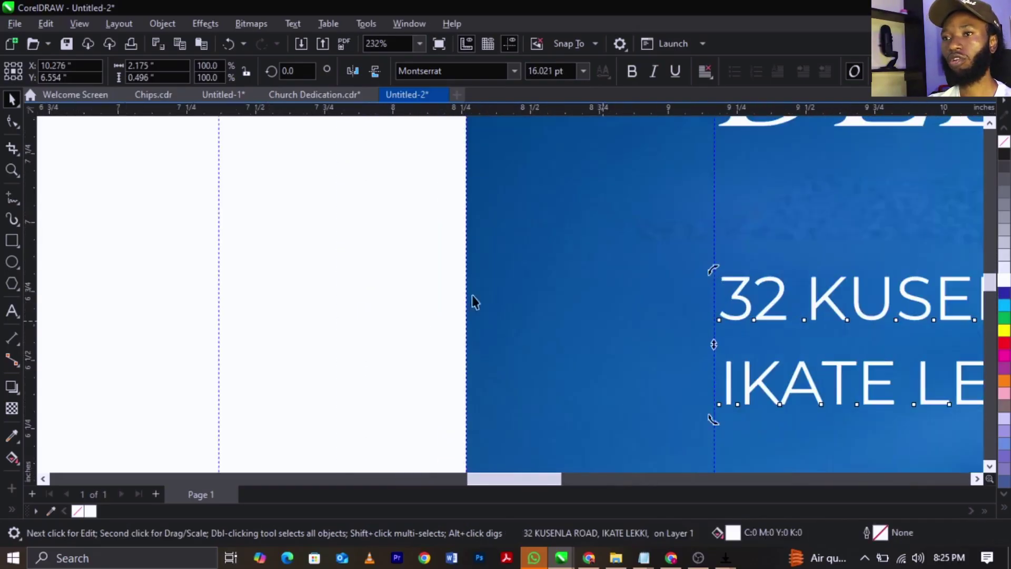
Step: Draw a small circle left of the address and fill it white
{"action": "key", "text": "F7"}
{"action": "left_click_drag", "start_coordinate": [570, 273], "coordinate": [634, 338]}
{"action": "scroll", "coordinate": [600, 334], "scroll_direction": "up", "scroll_amount": 1}
{"action": "key", "text": "space"}
{"action": "left_click", "coordinate": [1004, 282]}
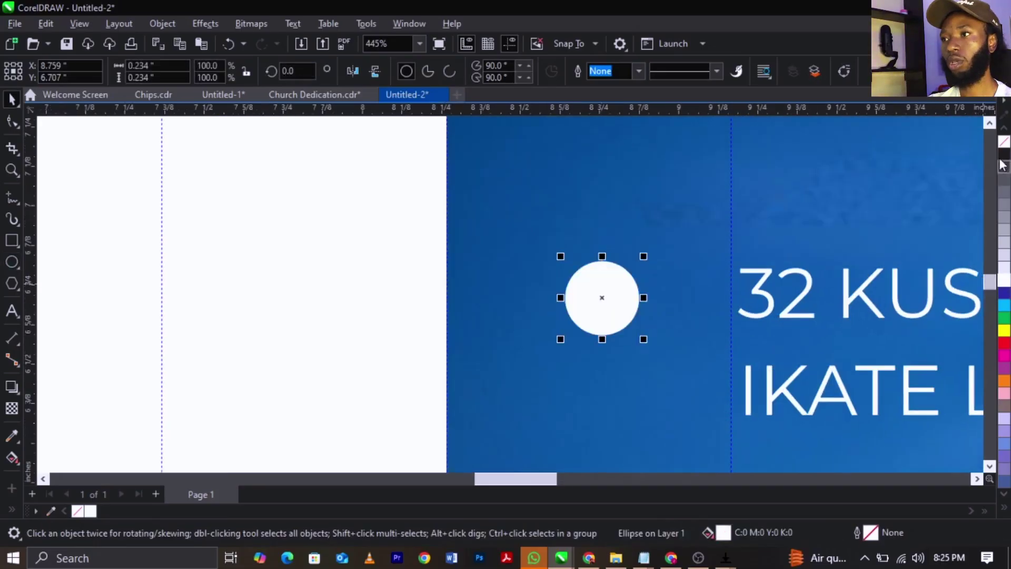
{"action": "scroll", "coordinate": [532, 413], "scroll_direction": "up", "scroll_amount": 2}
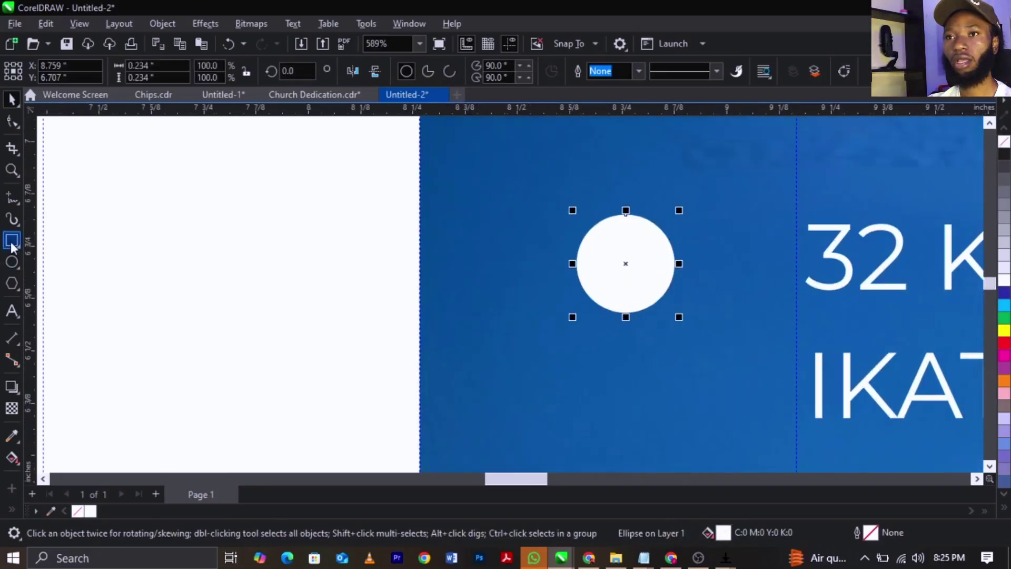
Step: Draw a white rectangle below the circle, undoing an accidental stretch of the circle
{"action": "key", "text": "F6"}
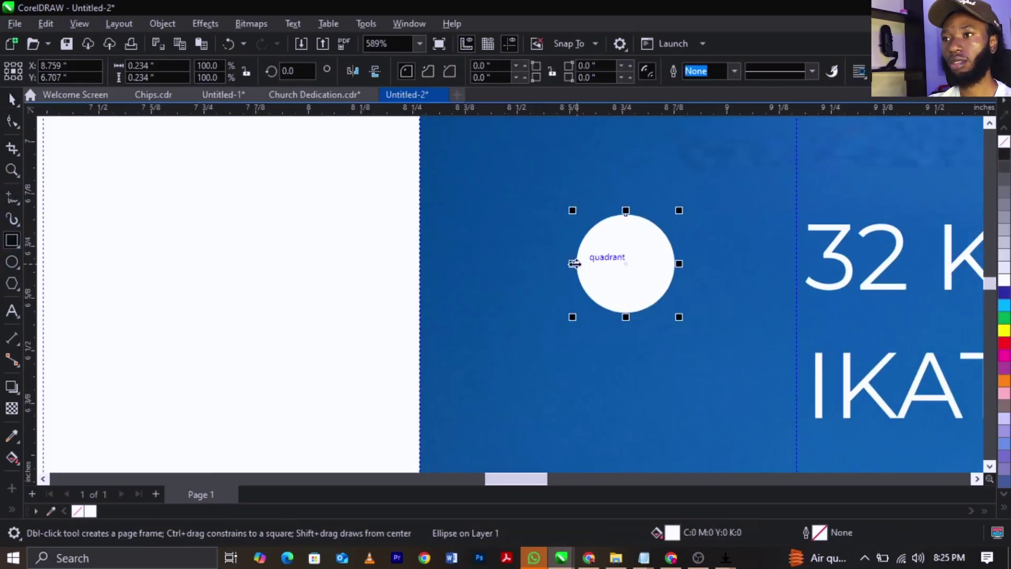
{"action": "mouse_move", "coordinate": [572, 263]}
{"action": "left_mouse_down"}
{"action": "mouse_move", "coordinate": [649, 354]}
{"action": "mouse_move", "coordinate": [661, 406]}
{"action": "left_mouse_up"}
{"action": "key", "text": "ctrl+z"}
{"action": "left_click", "coordinate": [605, 346]}
{"action": "key", "text": "space"}
{"action": "left_click", "coordinate": [648, 295], "text": "shift"}
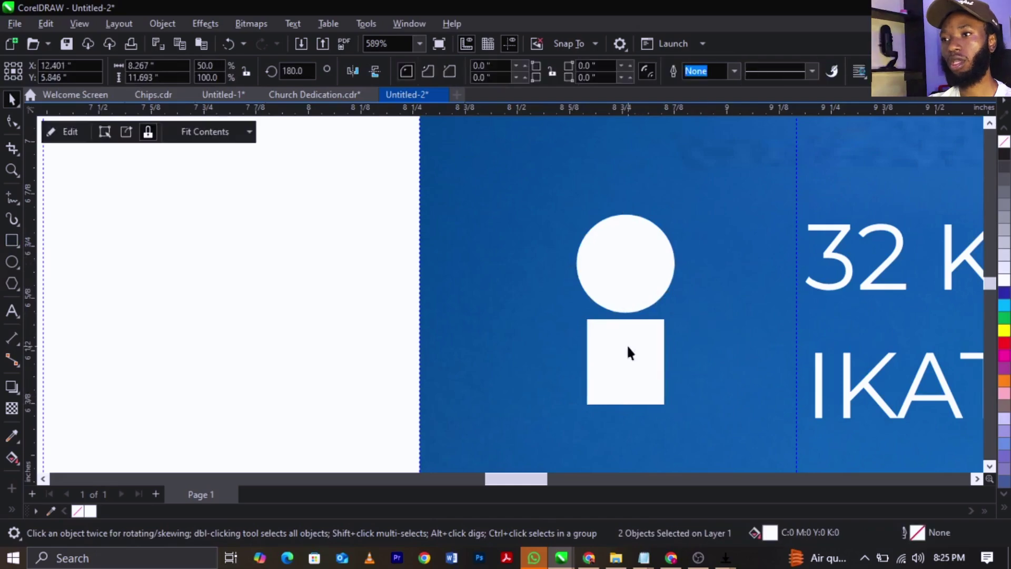
{"action": "left_click", "coordinate": [628, 347]}
{"action": "left_click", "coordinate": [12, 121]}
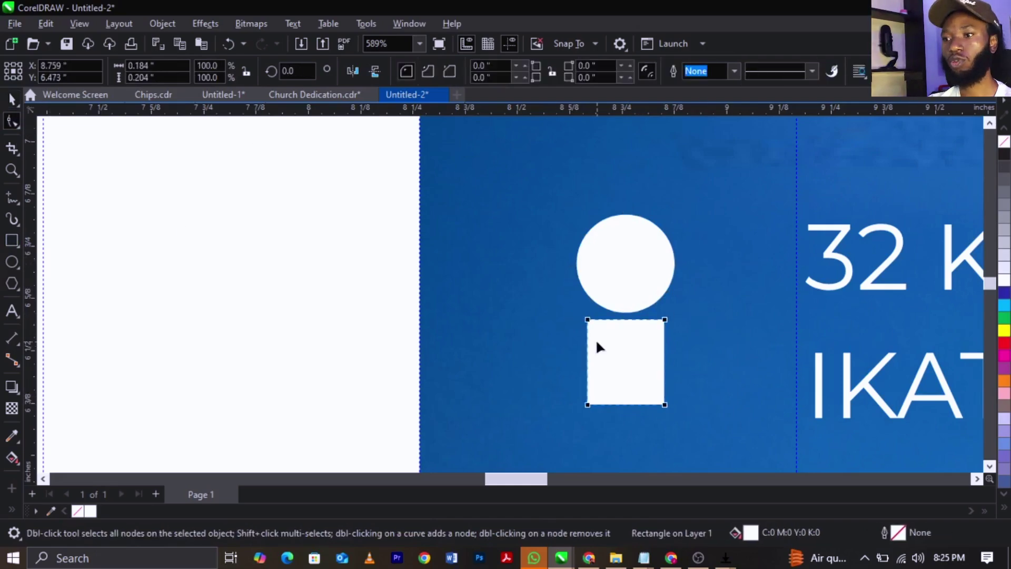
{"action": "key", "text": "ctrl+q"}
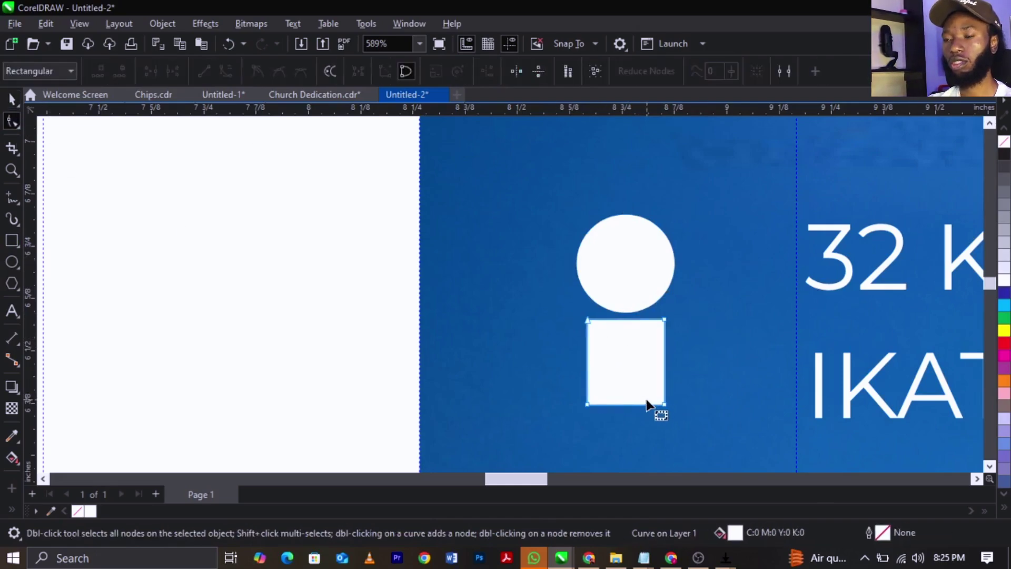
{"action": "key", "text": "z"}
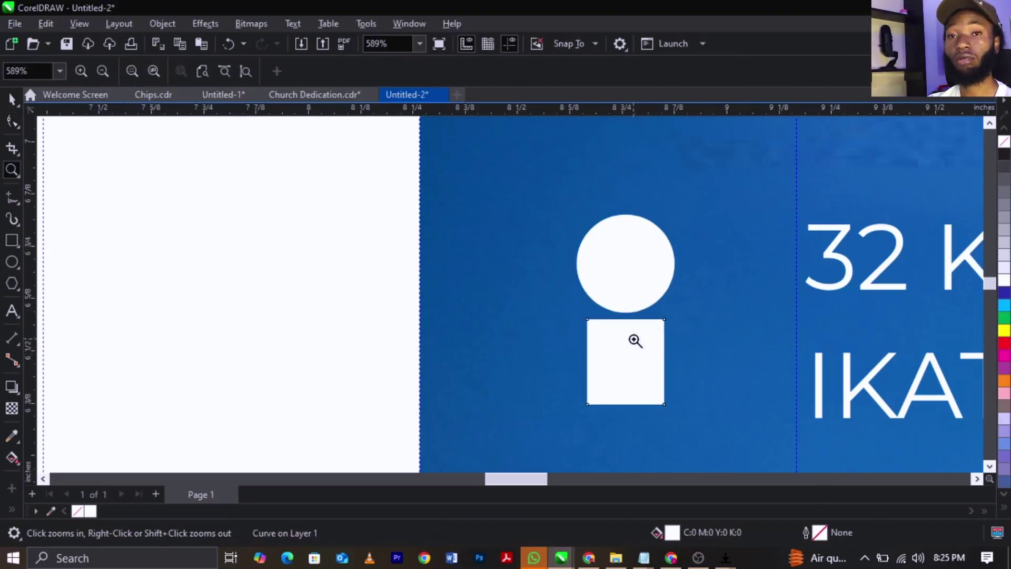
{"action": "key", "text": "space"}
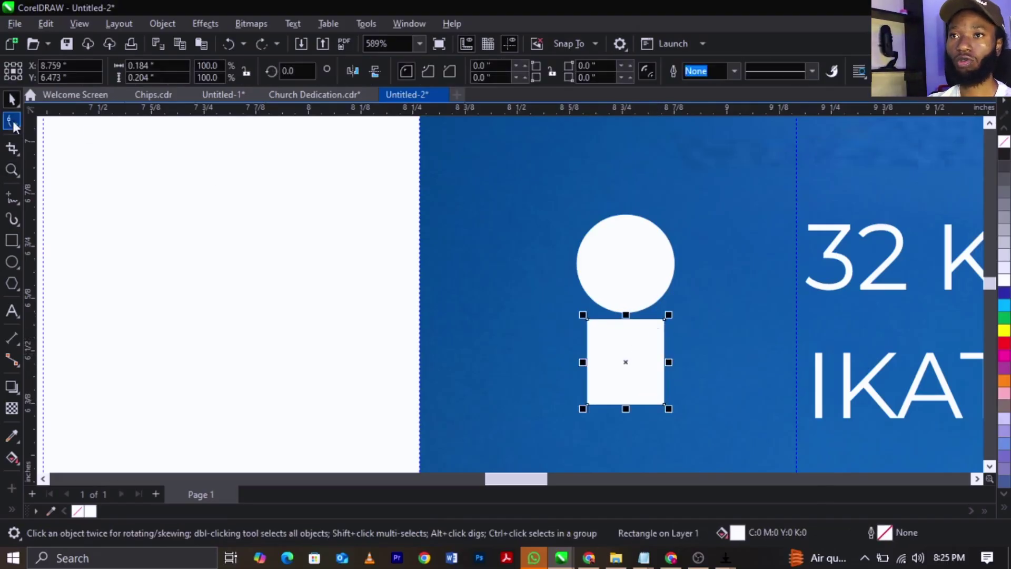
Step: Convert the rectangle to curves and reshape it into an inverted triangle
{"action": "left_click", "coordinate": [12, 122]}
{"action": "right_click", "coordinate": [646, 353]}
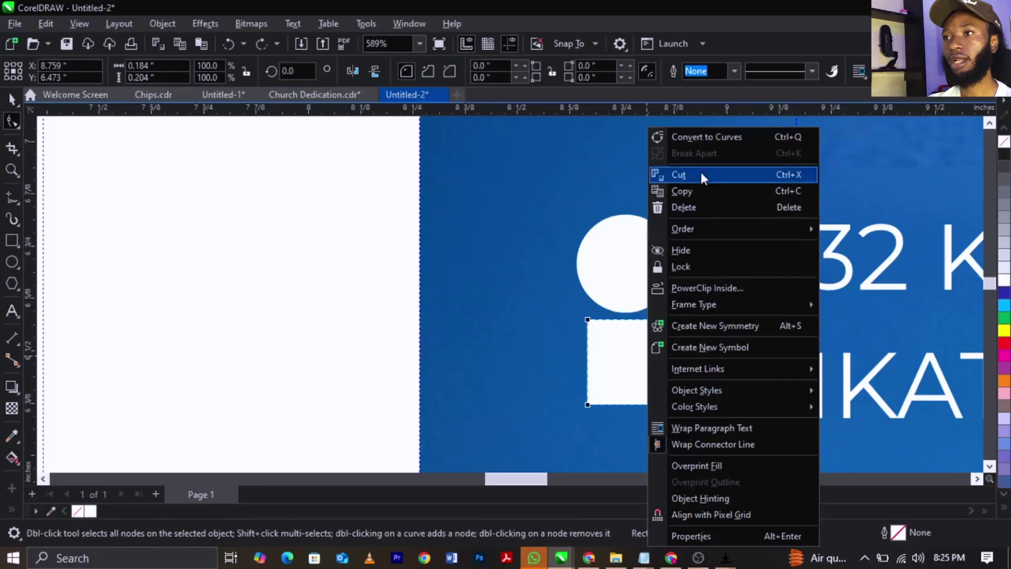
{"action": "left_click", "coordinate": [709, 136]}
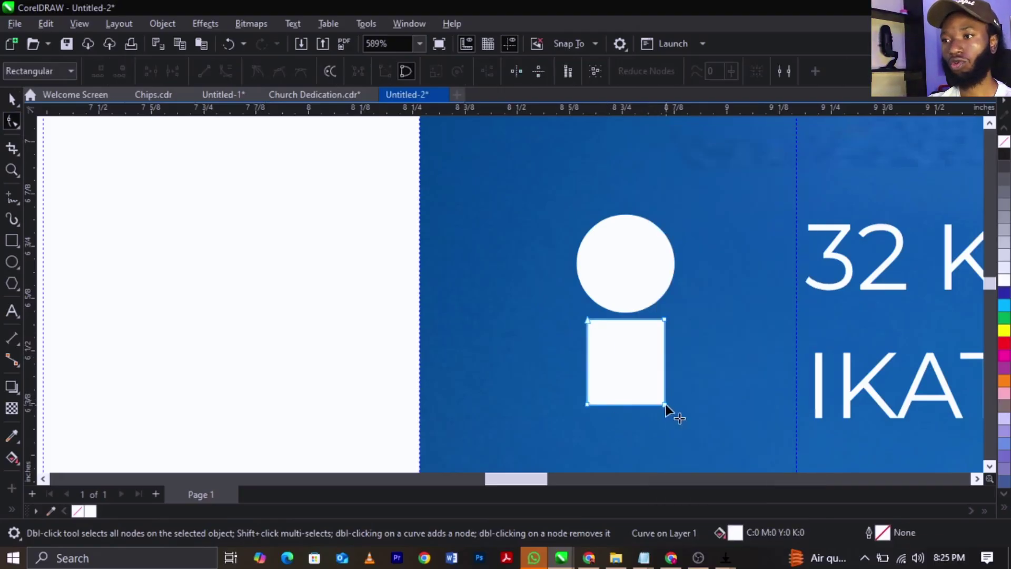
{"action": "left_click_drag", "start_coordinate": [646, 405], "coordinate": [626, 404]}
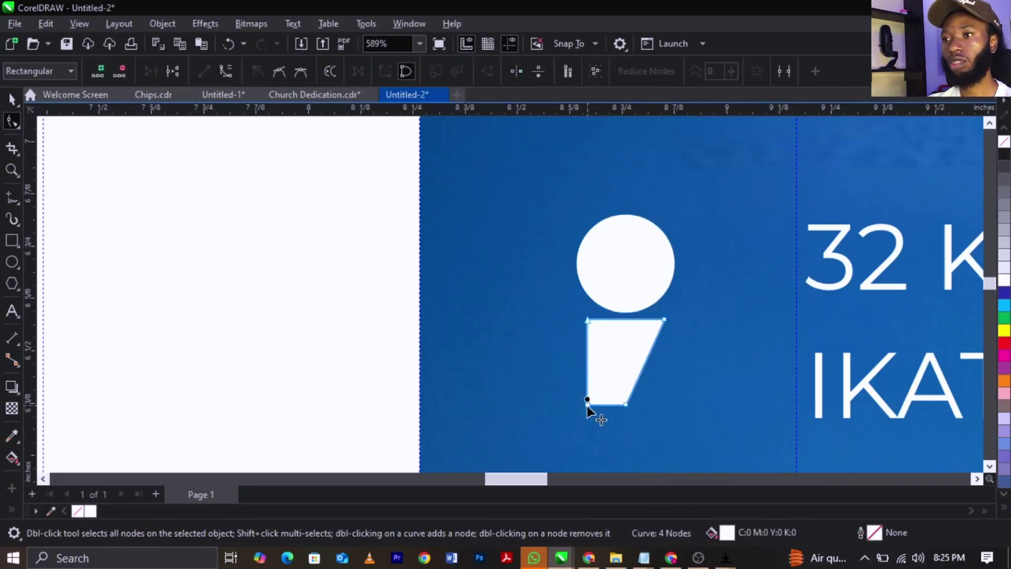
{"action": "double_click", "coordinate": [587, 407]}
{"action": "key", "text": "space"}
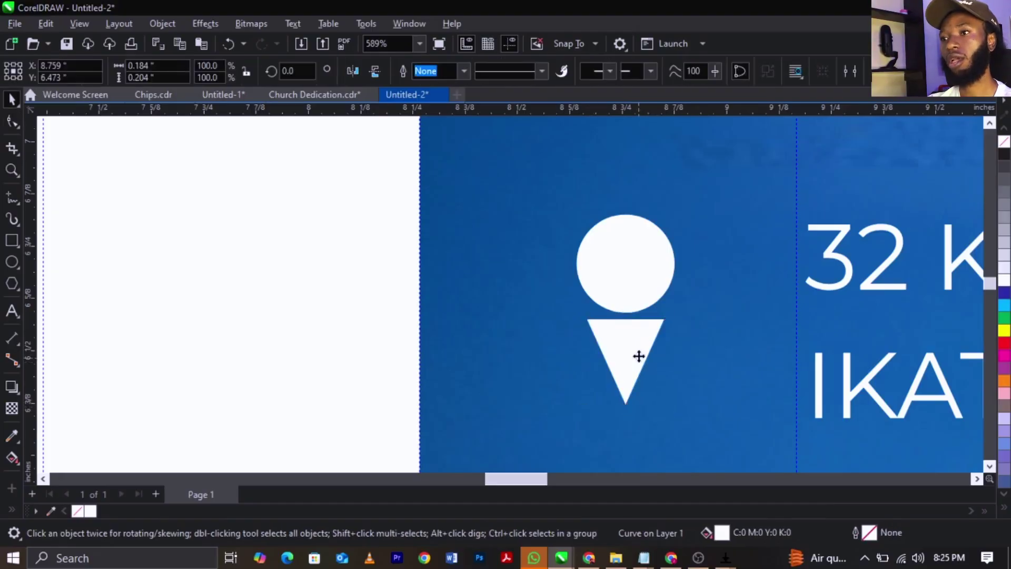
Step: Move and enlarge the triangle to about 133% so it sits under the circle
{"action": "left_click_drag", "start_coordinate": [639, 354], "coordinate": [642, 325]}
{"action": "left_click_drag", "start_coordinate": [670, 277], "coordinate": [678, 268]}
{"action": "scroll", "coordinate": [654, 242], "scroll_direction": "up", "scroll_amount": 2}
{"action": "left_click_drag", "start_coordinate": [627, 356], "coordinate": [631, 351]}
{"action": "left_click_drag", "start_coordinate": [693, 289], "coordinate": [704, 281]}
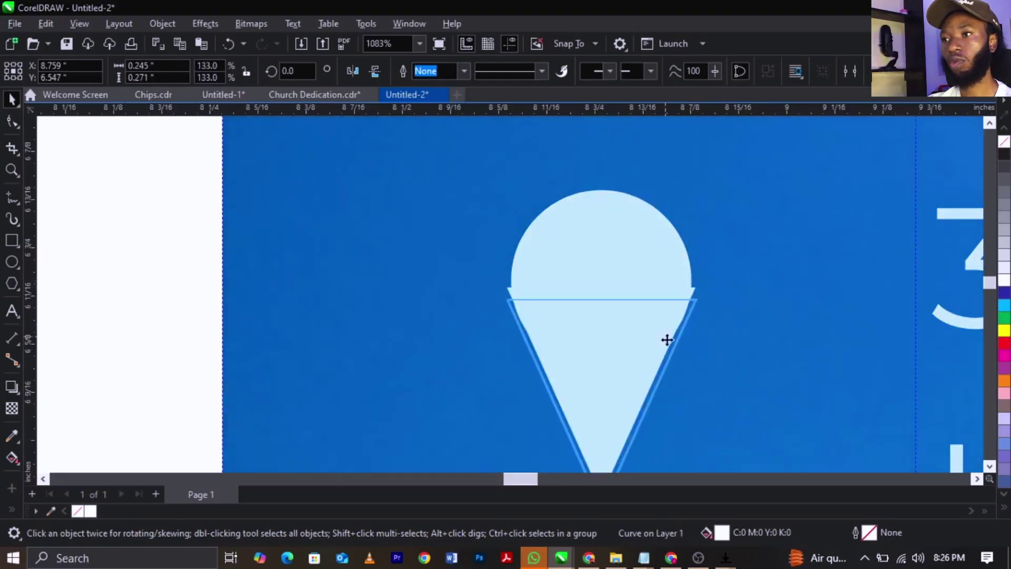
Step: Fit the triangle to the circle, then duplicate the circle and shrink the copy to 47.4%
{"action": "scroll", "coordinate": [665, 341], "scroll_direction": "up", "scroll_amount": 1}
{"action": "scroll", "coordinate": [705, 270], "scroll_direction": "up", "scroll_amount": 2}
{"action": "left_click_drag", "start_coordinate": [704, 274], "coordinate": [698, 290]}
{"action": "scroll", "coordinate": [699, 295], "scroll_direction": "up", "scroll_amount": 2}
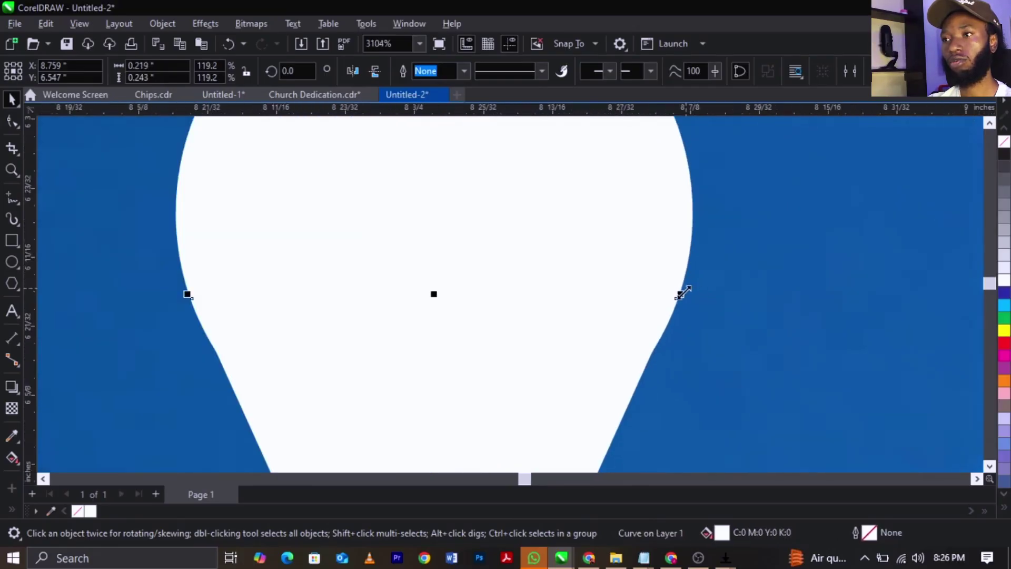
{"action": "key", "text": "Tab"}
{"action": "scroll", "coordinate": [755, 366], "scroll_direction": "down", "scroll_amount": 2}
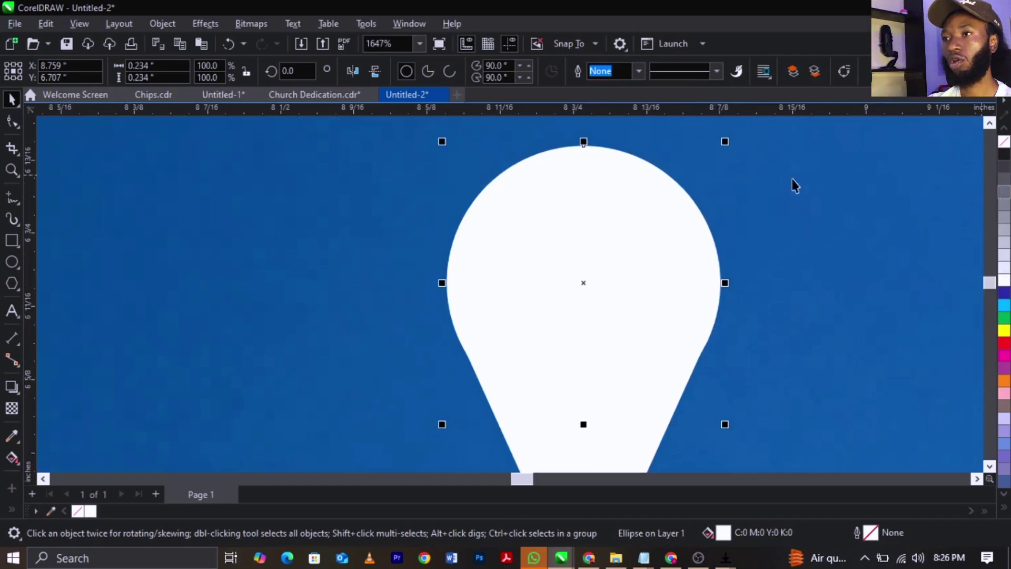
{"action": "left_click_drag", "start_coordinate": [722, 143], "coordinate": [696, 224]}
Step: Trim the small circle out of the drop shape and delete the leftover inner circle
{"action": "left_click", "coordinate": [697, 224], "text": "shift"}
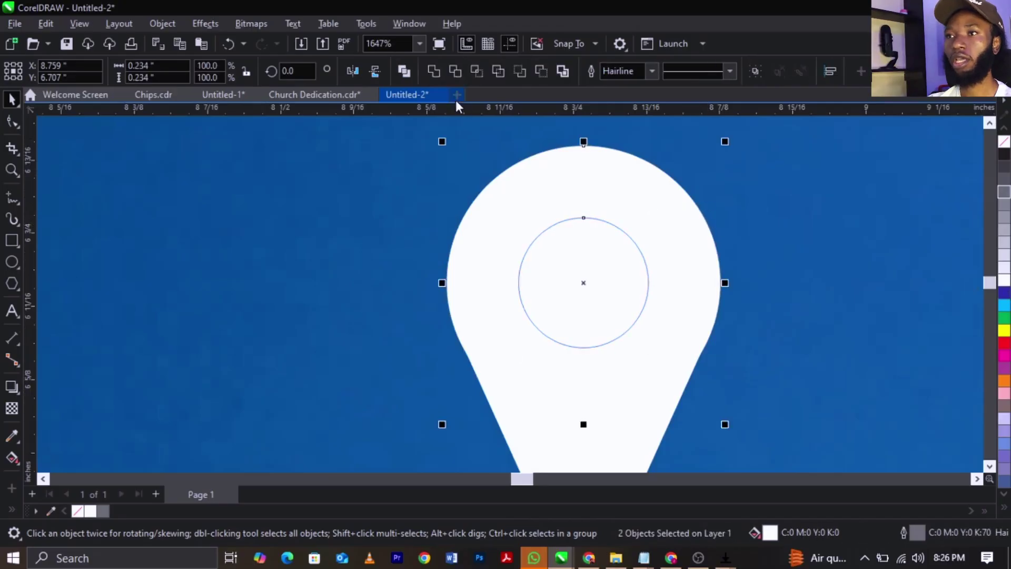
{"action": "left_click", "coordinate": [457, 72]}
{"action": "left_click", "coordinate": [563, 302]}
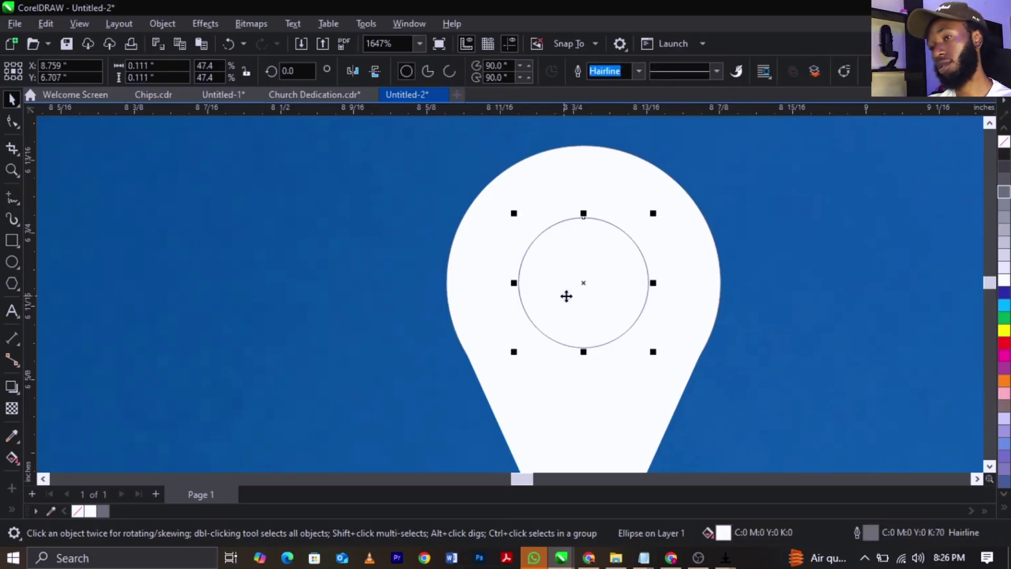
{"action": "key", "text": "Delete"}
{"action": "scroll", "coordinate": [627, 361], "scroll_direction": "down", "scroll_amount": 2}
{"action": "left_click", "coordinate": [634, 337]}
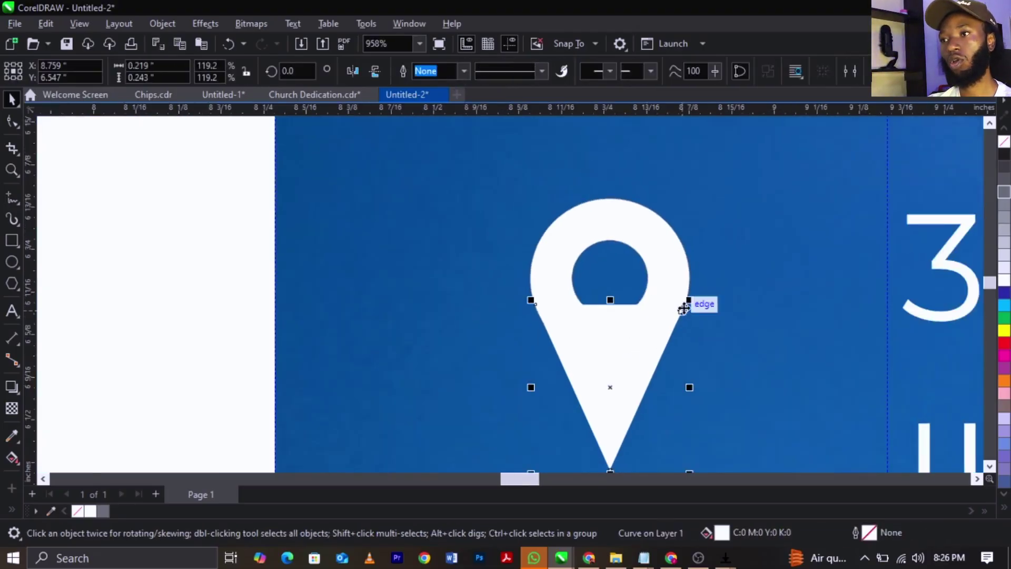
{"action": "key", "text": "ctrl+z"}
{"action": "key", "text": "ctrl+z"}
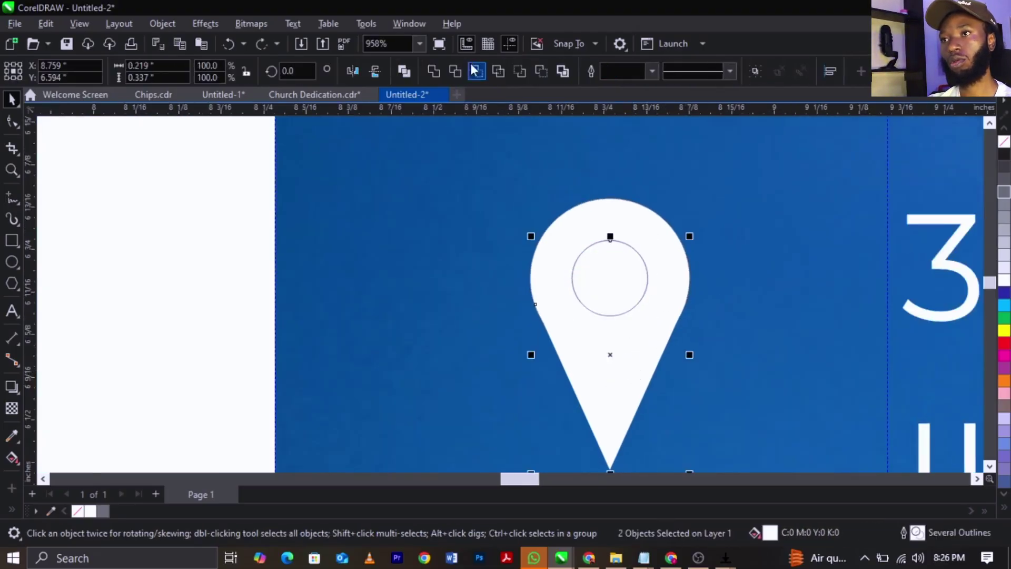
{"action": "key", "text": "ctrl+shift+z"}
{"action": "key", "text": "ctrl+shift+z"}
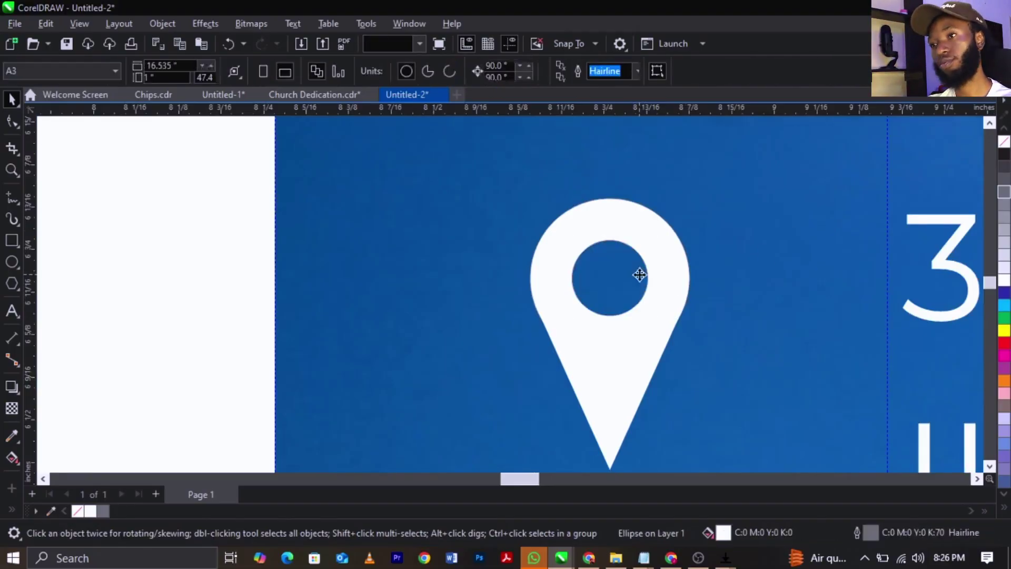
{"action": "scroll", "coordinate": [647, 273], "scroll_direction": "down", "scroll_amount": 2}
{"action": "left_click_drag", "start_coordinate": [522, 192], "coordinate": [728, 441]}
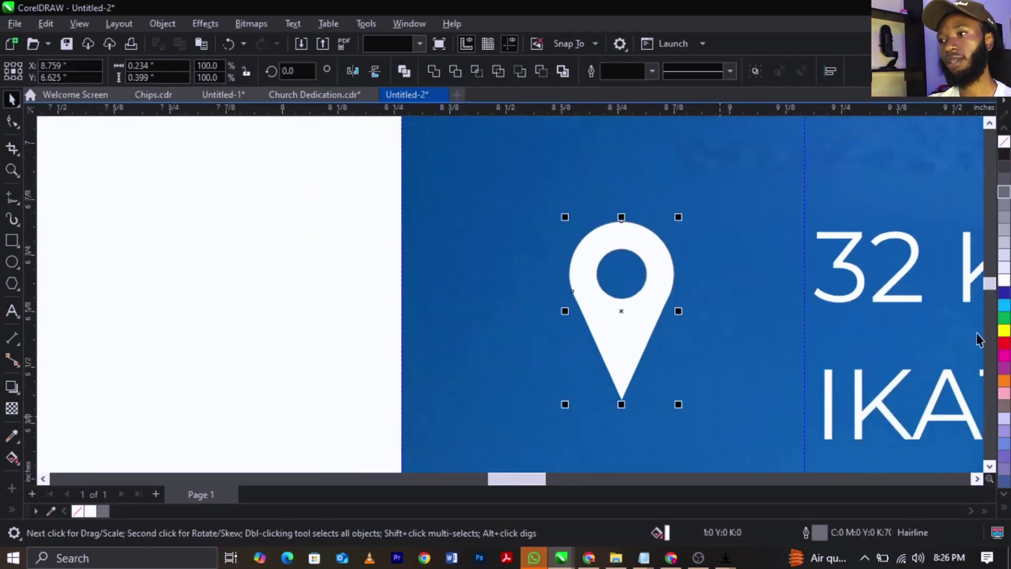
Step: Fill the pin yellow and group its pieces
{"action": "left_click", "coordinate": [1004, 331]}
{"action": "scroll", "coordinate": [504, 303], "scroll_direction": "down", "scroll_amount": 3}
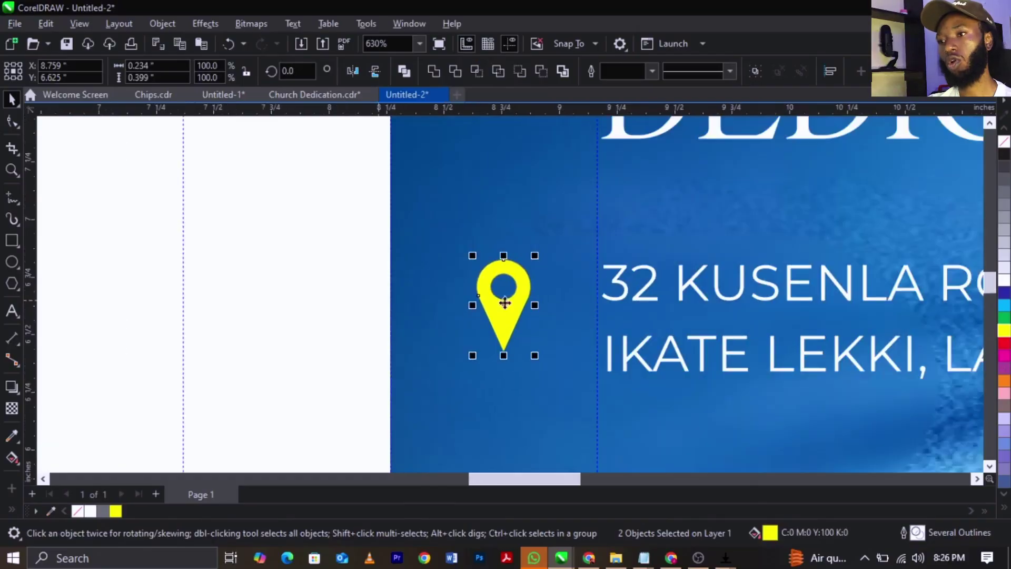
{"action": "key", "text": "ctrl+g"}
Step: Set the pin just left of the address and scale the pair down slightly
{"action": "left_click_drag", "start_coordinate": [637, 303], "coordinate": [742, 303]}
{"action": "left_click_drag", "start_coordinate": [522, 325], "coordinate": [656, 333]}
{"action": "left_click_drag", "start_coordinate": [712, 352], "coordinate": [699, 344]}
{"action": "left_click", "coordinate": [637, 330], "text": "shift"}
{"action": "scroll", "coordinate": [518, 321], "scroll_direction": "down", "scroll_amount": 5}
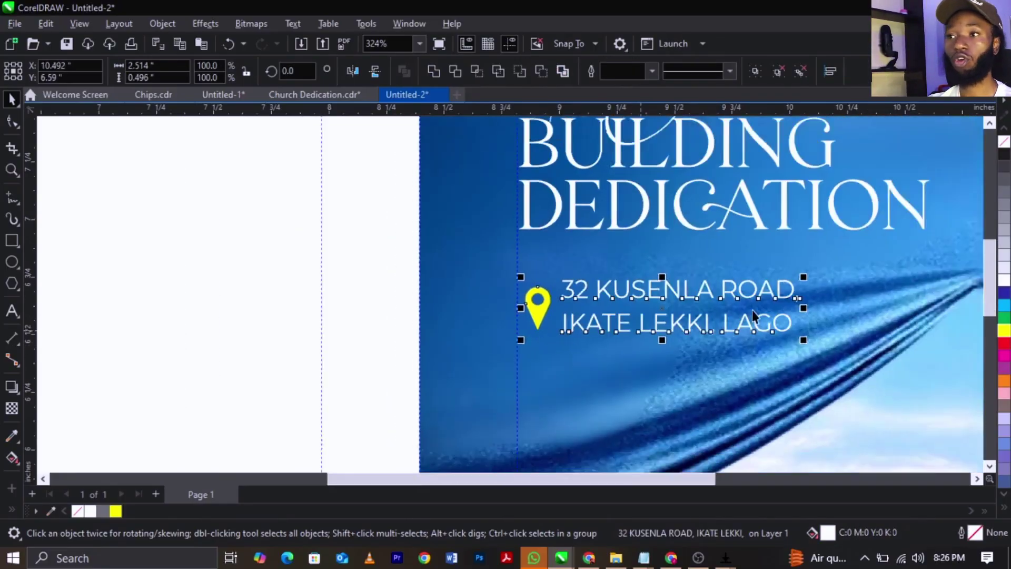
{"action": "left_click_drag", "start_coordinate": [703, 347], "coordinate": [694, 344]}
{"action": "scroll", "coordinate": [557, 323], "scroll_direction": "down", "scroll_amount": 2}
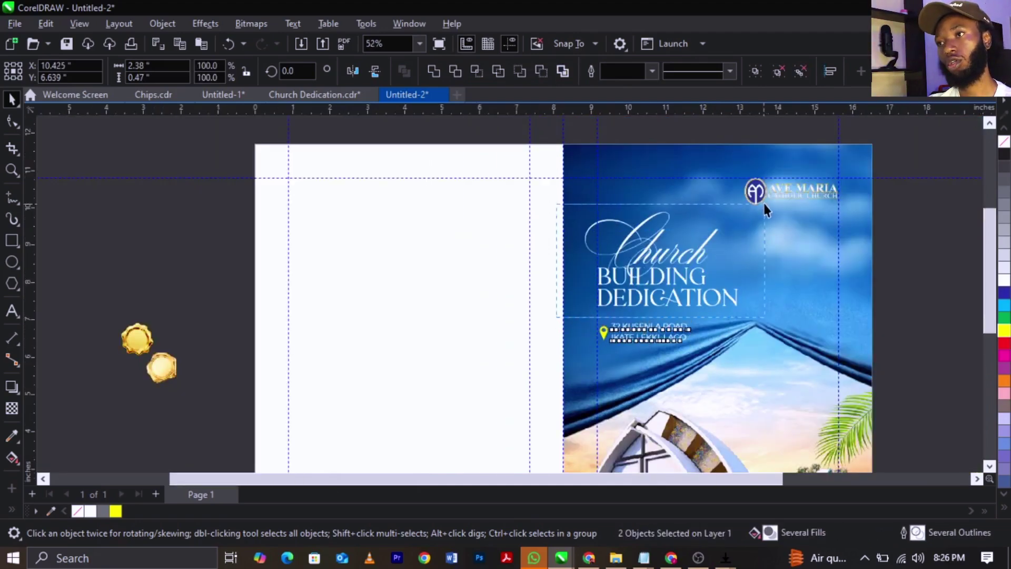
{"action": "left_click_drag", "start_coordinate": [764, 207], "coordinate": [764, 205]}
{"action": "left_click", "coordinate": [898, 320]}
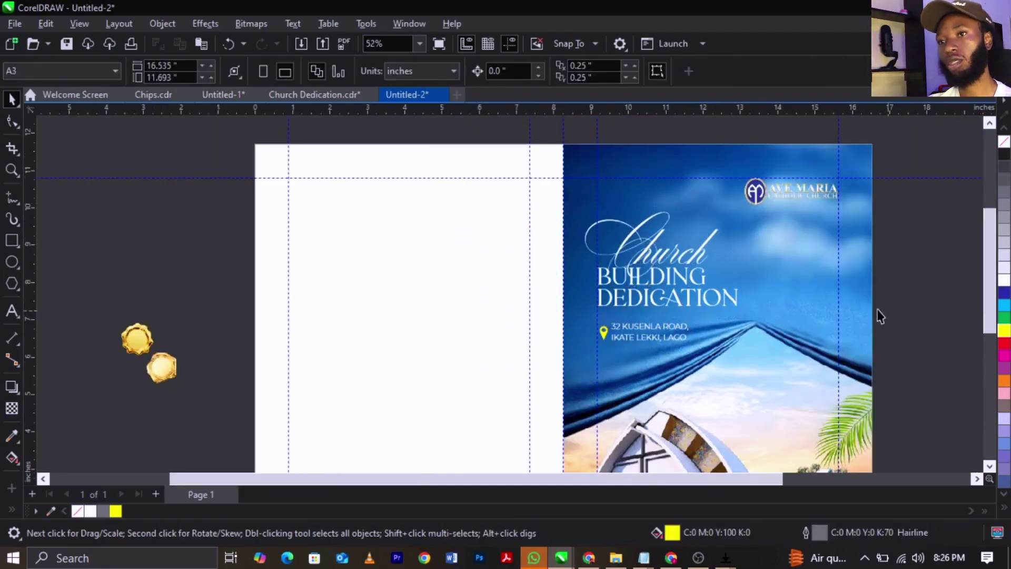
Step: Move the gold seal beside the page, then paste the date '31st SATURDAY MAY, 2025' from Notepad as text
{"action": "left_click_drag", "start_coordinate": [157, 371], "coordinate": [907, 311]}
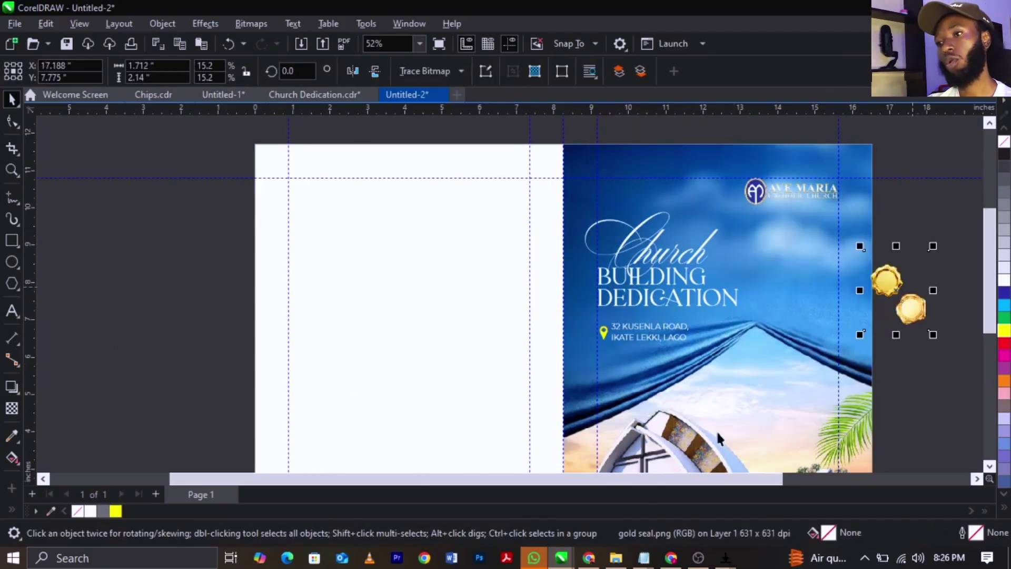
{"action": "mouse_move", "coordinate": [645, 560]}
{"action": "left_click", "coordinate": [684, 500]}
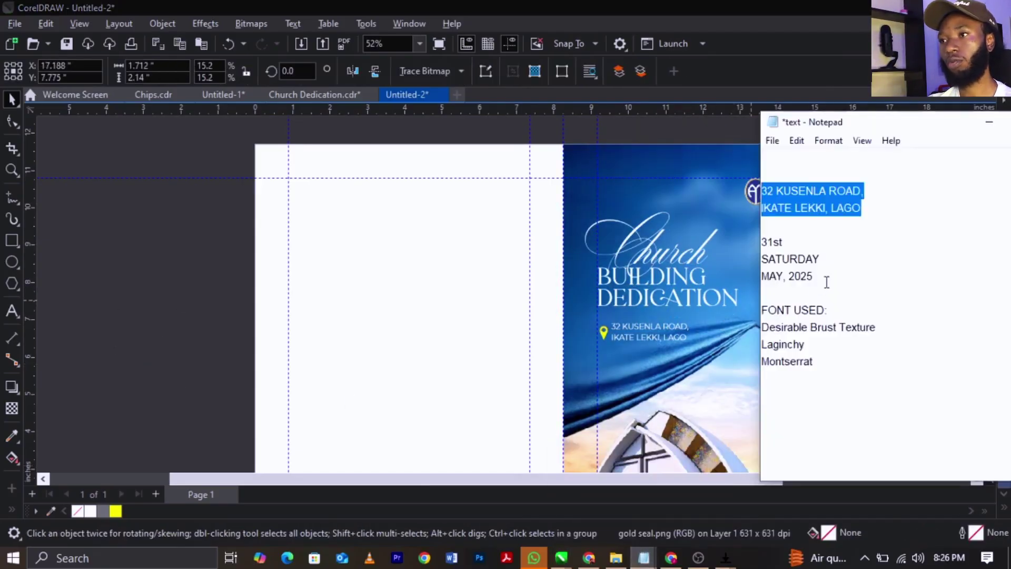
{"action": "left_click_drag", "start_coordinate": [827, 283], "coordinate": [757, 243]}
{"action": "left_click", "coordinate": [673, 315]}
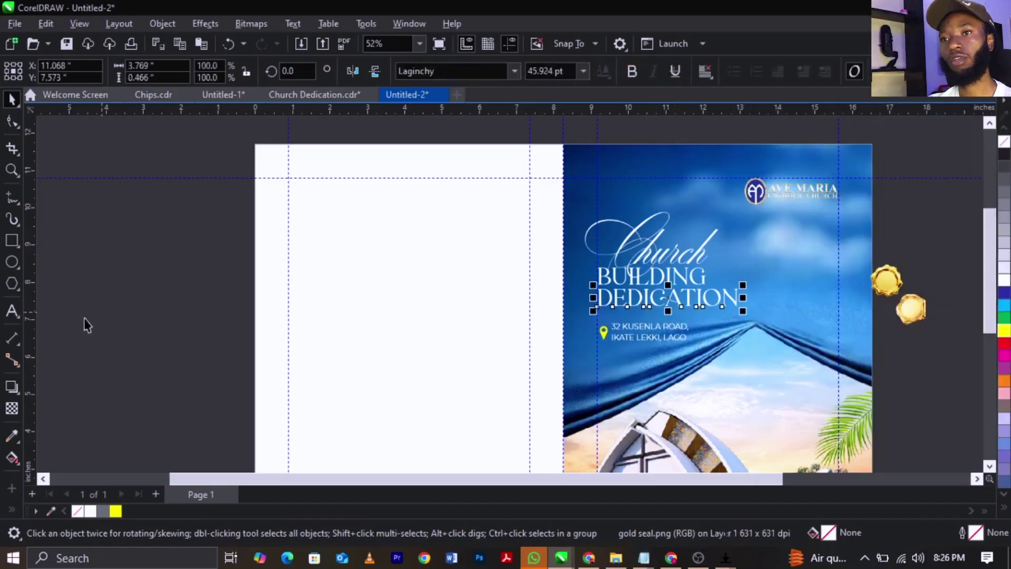
{"action": "key", "text": "F8"}
{"action": "left_click", "coordinate": [912, 342]}
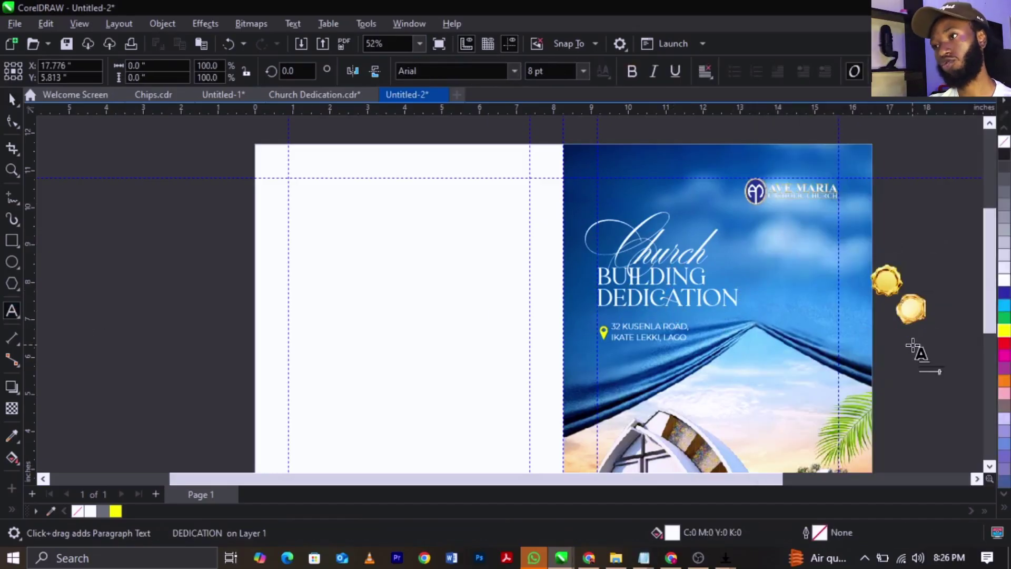
{"action": "scroll", "coordinate": [928, 293], "scroll_direction": "up", "scroll_amount": 2}
{"action": "key", "text": "ctrl+space"}
Step: Crop the gold seal bitmap with the Shape tool down to the single upper seal
{"action": "left_click", "coordinate": [922, 335]}
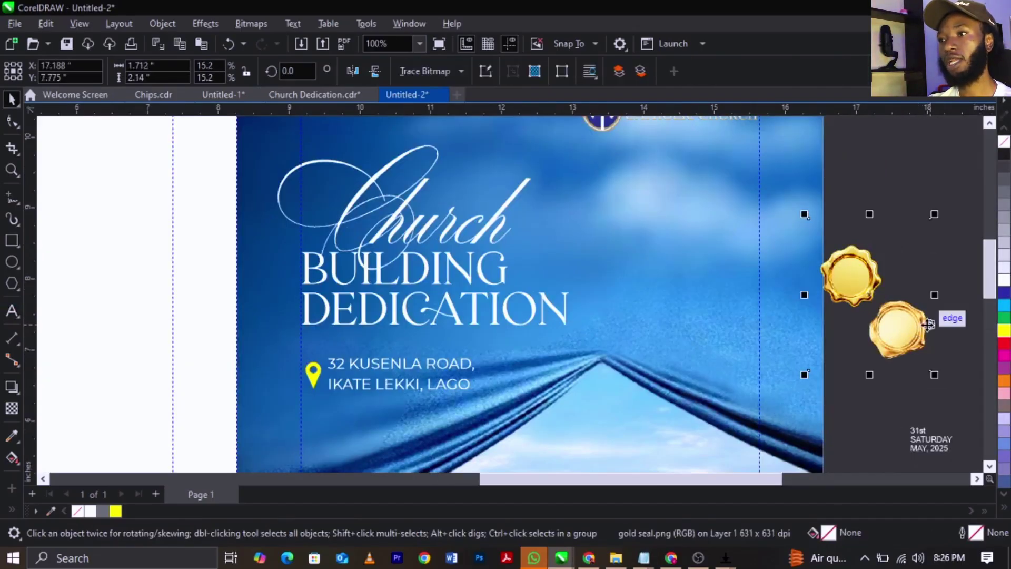
{"action": "scroll", "coordinate": [927, 325], "scroll_direction": "up", "scroll_amount": 2}
{"action": "left_click", "coordinate": [12, 124]}
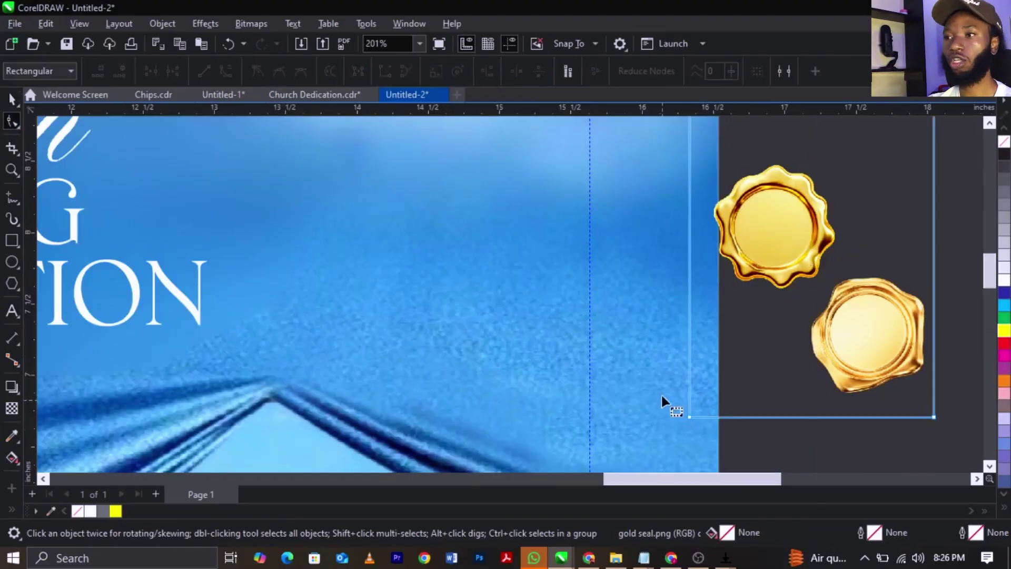
{"action": "left_click_drag", "start_coordinate": [934, 417], "coordinate": [934, 295]}
{"action": "scroll", "coordinate": [928, 161], "scroll_direction": "up", "scroll_amount": 1}
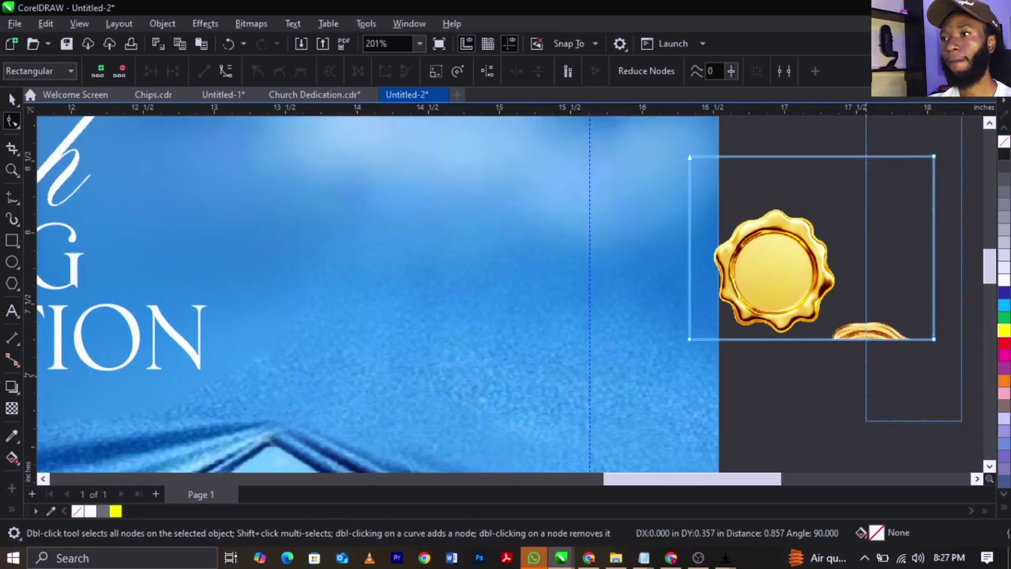
{"action": "left_click_drag", "start_coordinate": [935, 339], "coordinate": [843, 339]}
{"action": "left_click_drag", "start_coordinate": [646, 142], "coordinate": [905, 181]}
{"action": "left_click_drag", "start_coordinate": [844, 158], "coordinate": [844, 196]}
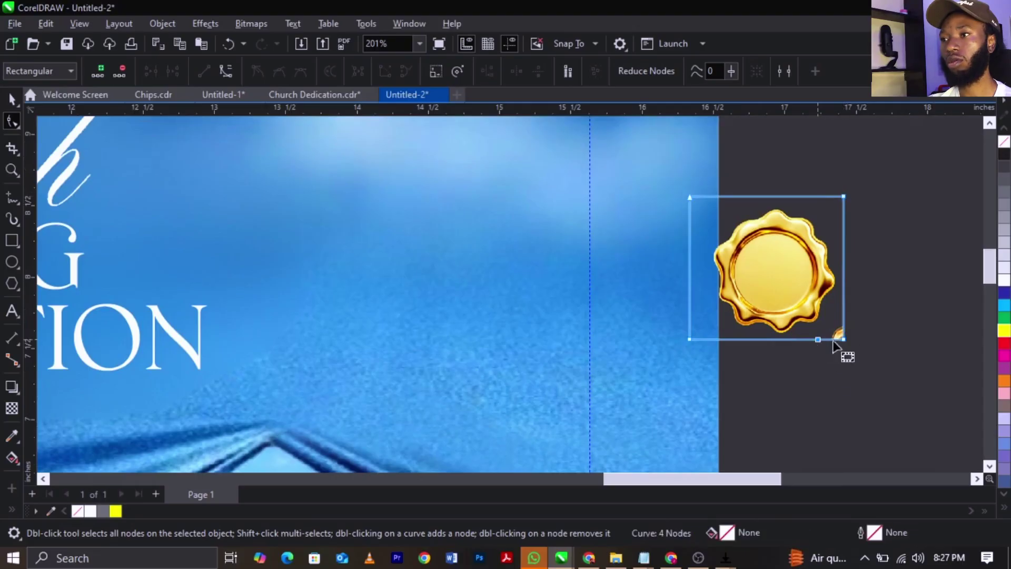
{"action": "left_click_drag", "start_coordinate": [845, 339], "coordinate": [864, 345]}
{"action": "scroll", "coordinate": [853, 313], "scroll_direction": "down", "scroll_amount": 1}
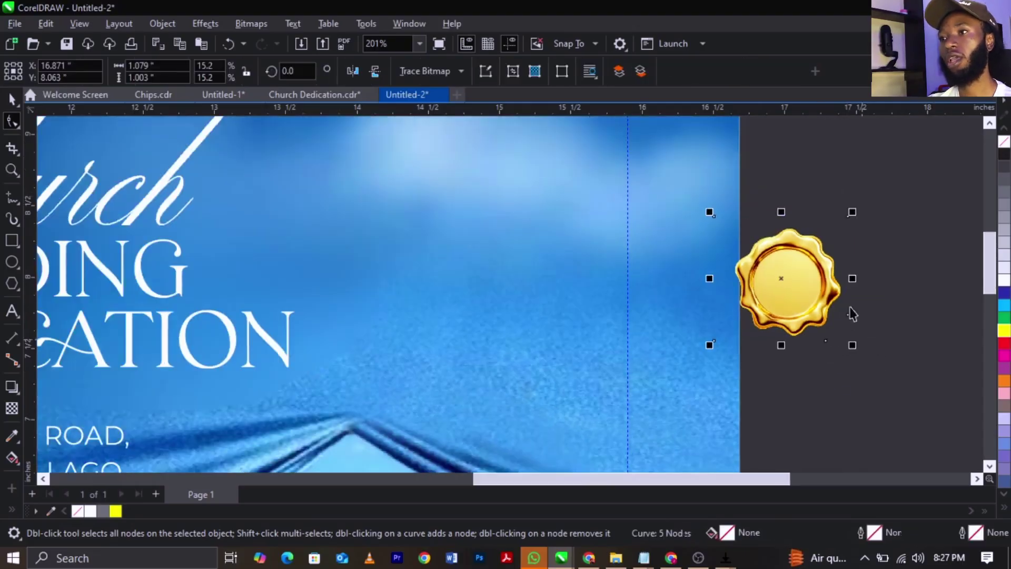
{"action": "scroll", "coordinate": [854, 314], "scroll_direction": "down", "scroll_amount": 2}
{"action": "key", "text": "space"}
Step: Scale and position the seal beside the front-cover title, then move the date text onto it
{"action": "left_click_drag", "start_coordinate": [698, 304], "coordinate": [655, 265]}
{"action": "left_click_drag", "start_coordinate": [818, 304], "coordinate": [646, 269]}
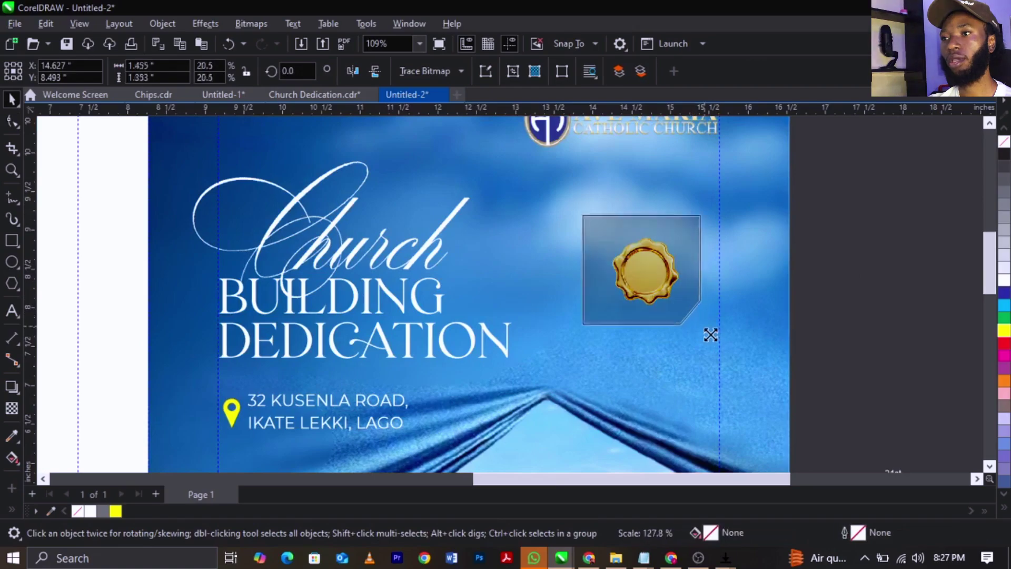
{"action": "left_click_drag", "start_coordinate": [710, 335], "coordinate": [721, 355]}
{"action": "left_click_drag", "start_coordinate": [672, 305], "coordinate": [672, 317]}
{"action": "scroll", "coordinate": [867, 284], "scroll_direction": "down", "scroll_amount": 3}
{"action": "left_click", "coordinate": [884, 372]}
{"action": "left_click_drag", "start_coordinate": [828, 372], "coordinate": [706, 267]}
Step: Zoom in on the seal and colour the date text with the seal's sampled dark red
{"action": "key", "text": "z"}
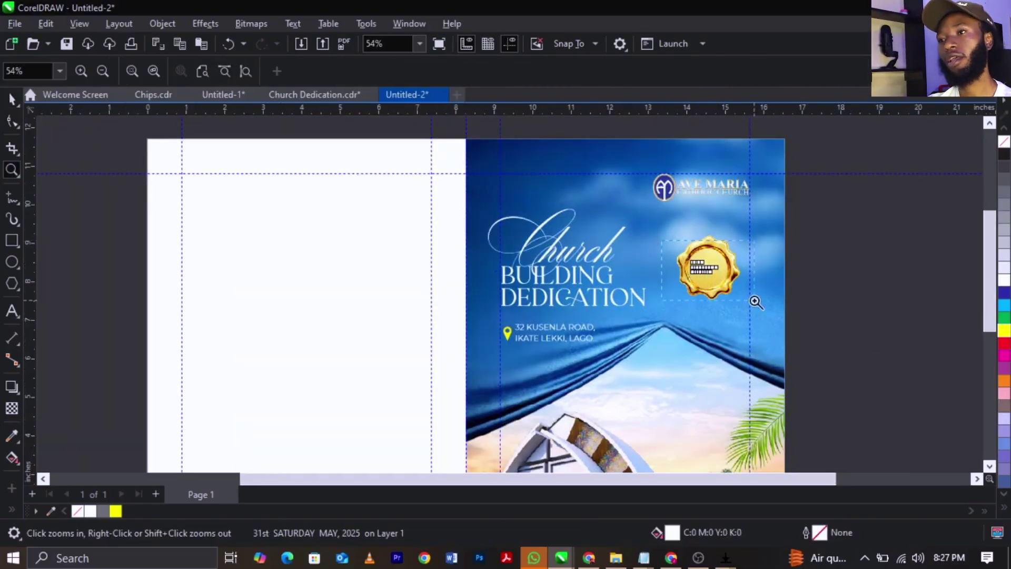
{"action": "left_click_drag", "start_coordinate": [755, 301], "coordinate": [755, 301]}
{"action": "key", "text": "space"}
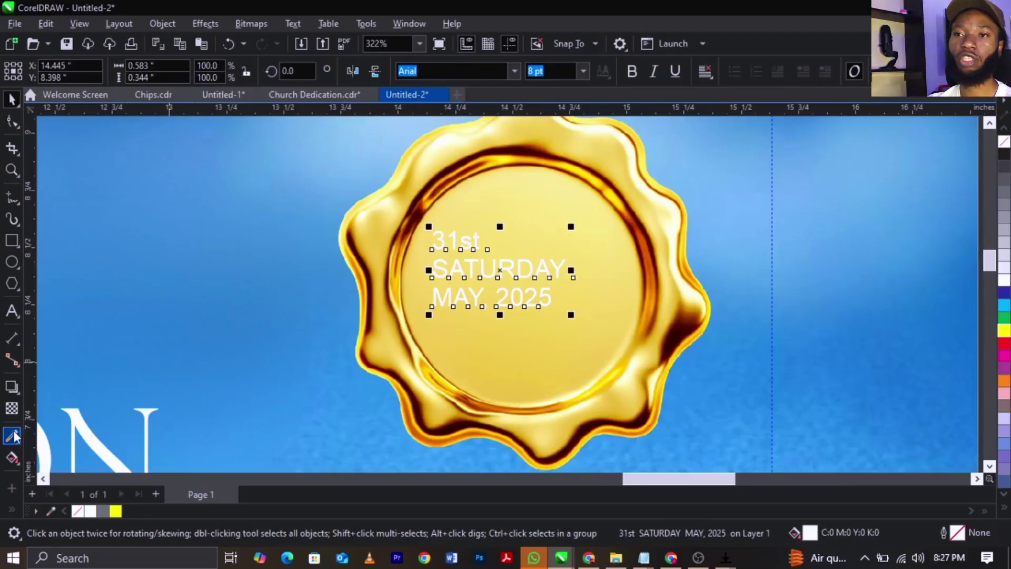
{"action": "left_click", "coordinate": [13, 435]}
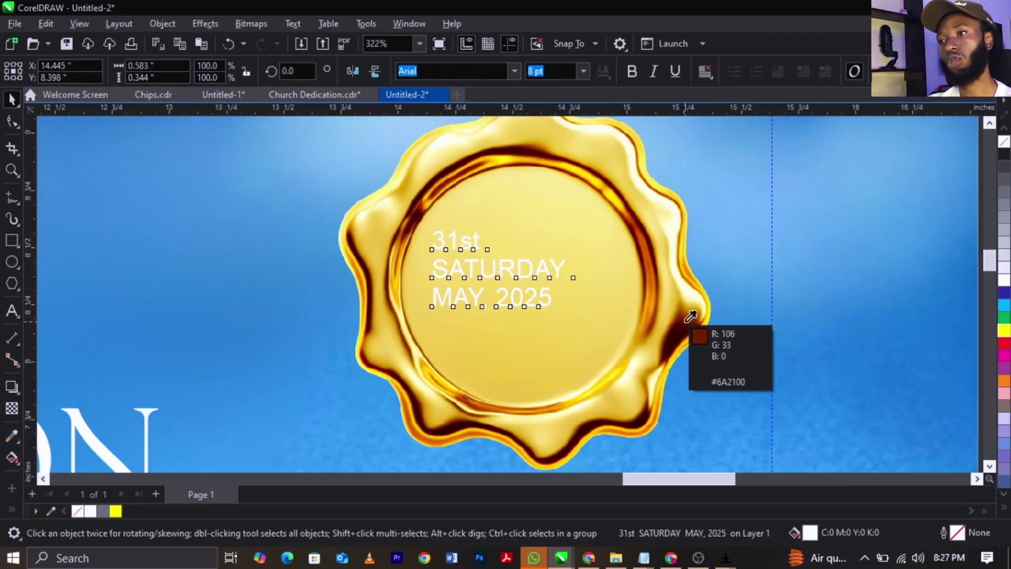
{"action": "left_click", "coordinate": [691, 316]}
{"action": "scroll", "coordinate": [508, 292], "scroll_direction": "up", "scroll_amount": 3}
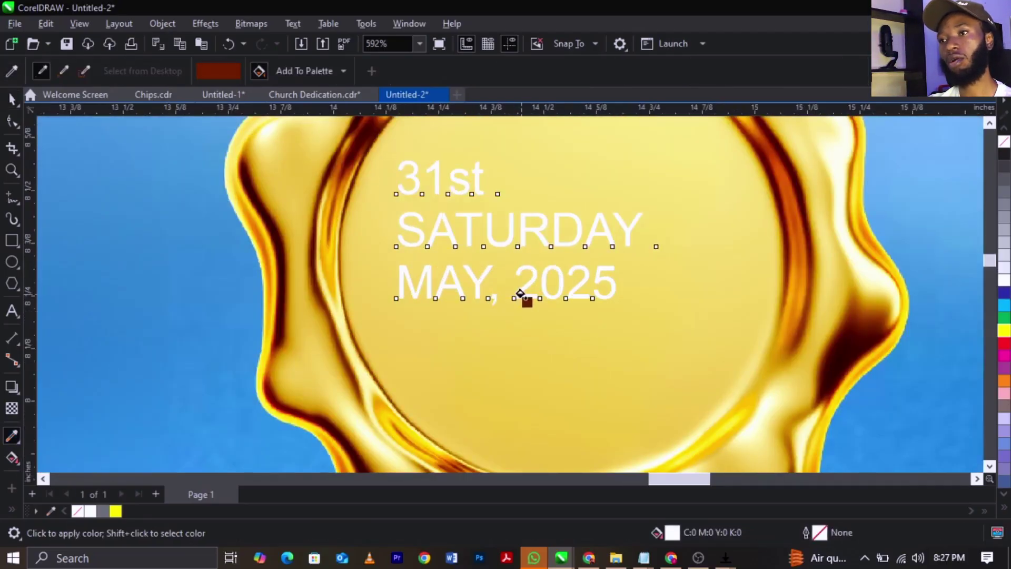
{"action": "left_click", "coordinate": [520, 294]}
{"action": "key", "text": "space"}
{"action": "scroll", "coordinate": [643, 183], "scroll_direction": "down", "scroll_amount": 2}
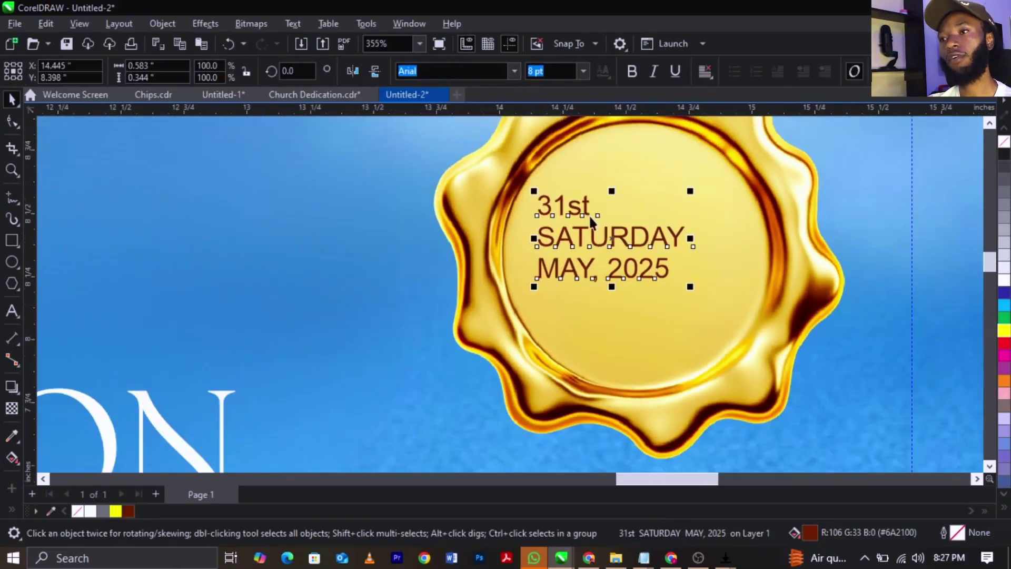
Step: Set the date text in Laginchy, enlarge it, and make 31ST larger above the rest
{"action": "left_click", "coordinate": [513, 72]}
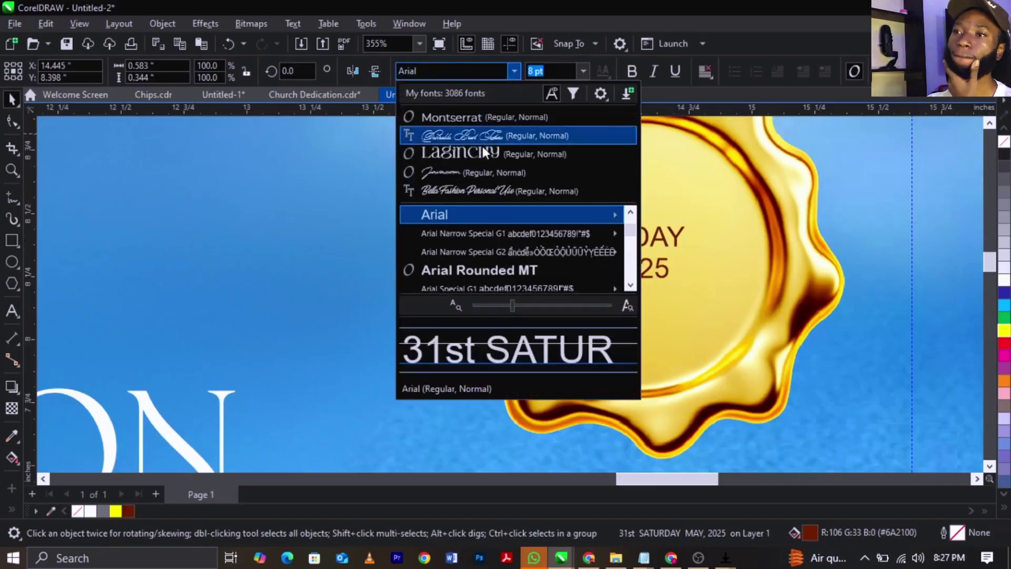
{"action": "left_click", "coordinate": [484, 153]}
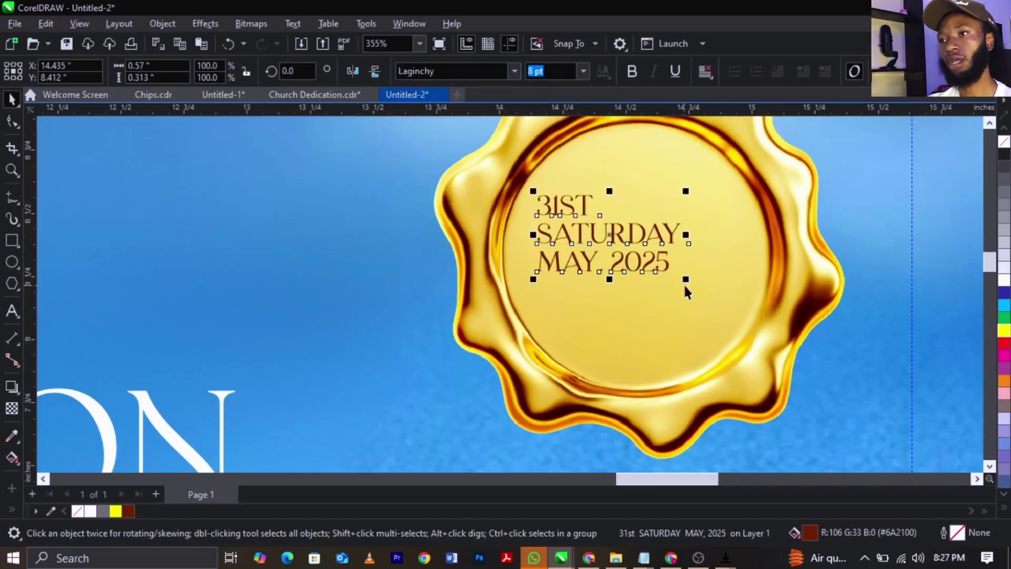
{"action": "left_click_drag", "start_coordinate": [684, 284], "coordinate": [729, 344]}
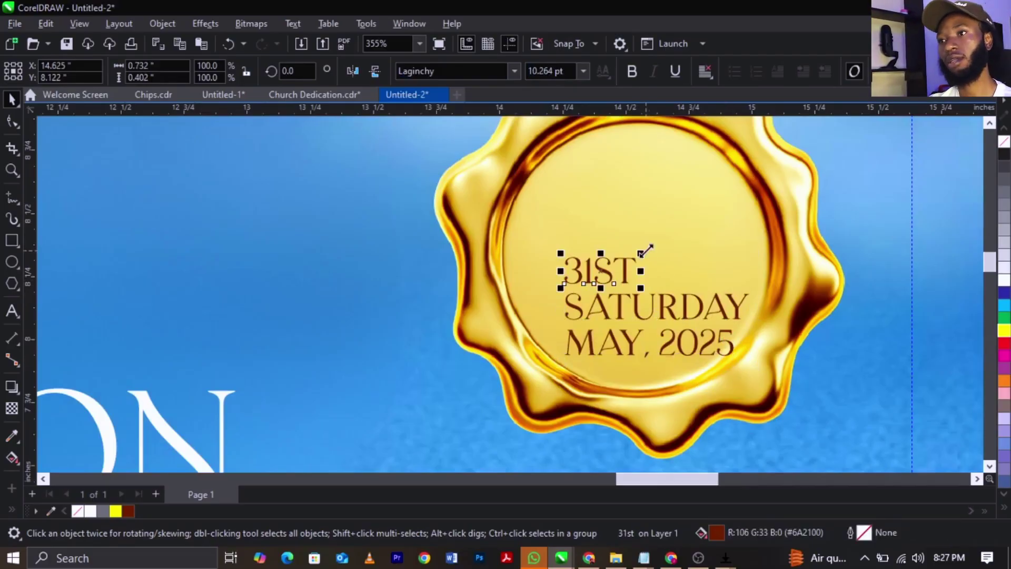
{"action": "left_click_drag", "start_coordinate": [641, 253], "coordinate": [704, 208]}
{"action": "left_click_drag", "start_coordinate": [677, 271], "coordinate": [713, 235]}
Step: Centre SATURDAY on the seal and the three date lines on each other, then shrink them slightly
{"action": "left_click", "coordinate": [740, 321]}
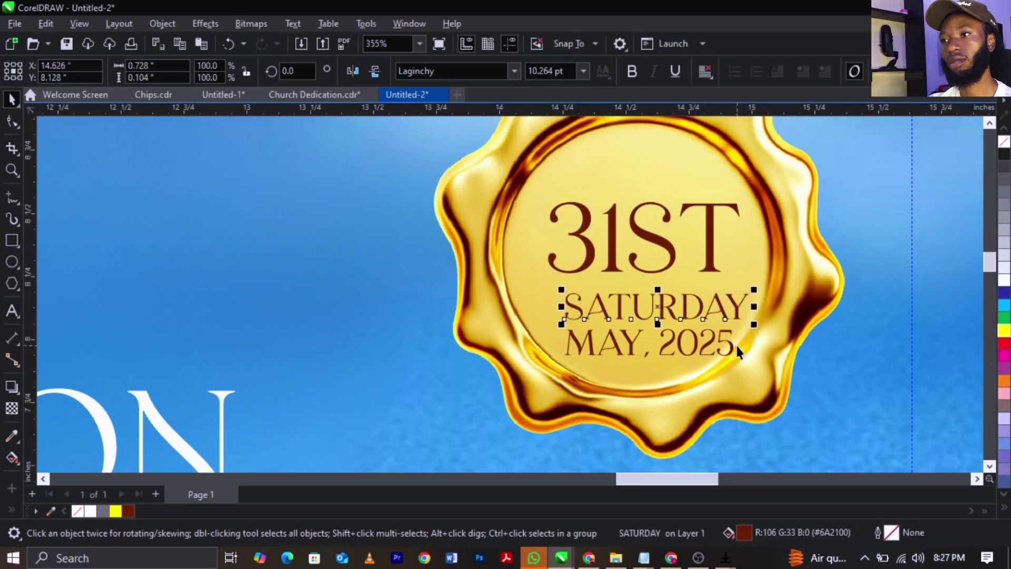
{"action": "left_click", "coordinate": [735, 306], "text": "shift"}
{"action": "key", "text": "c"}
{"action": "left_click_drag", "start_coordinate": [826, 182], "coordinate": [450, 383]}
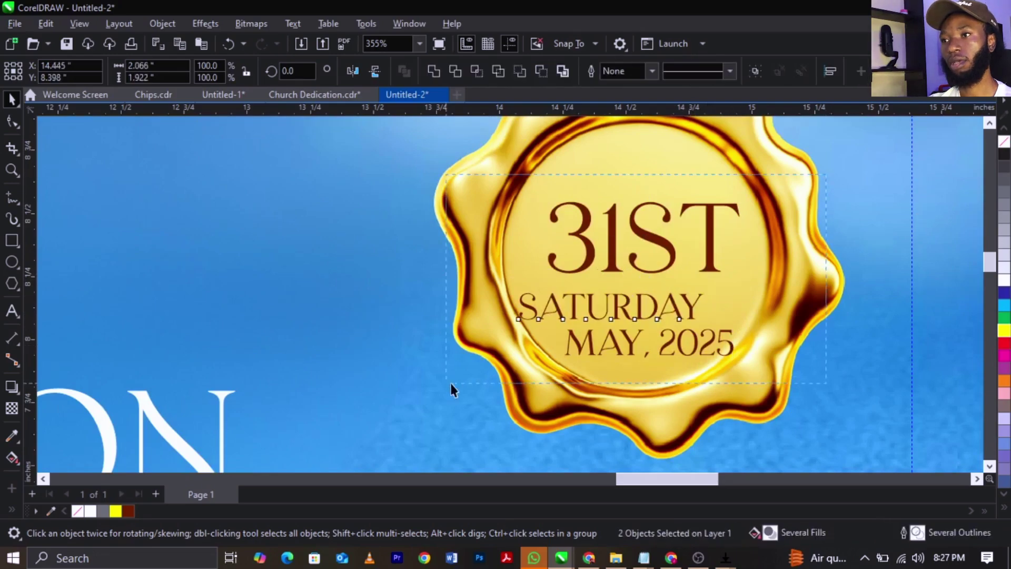
{"action": "key", "text": "c"}
{"action": "left_click_drag", "start_coordinate": [748, 364], "coordinate": [731, 349]}
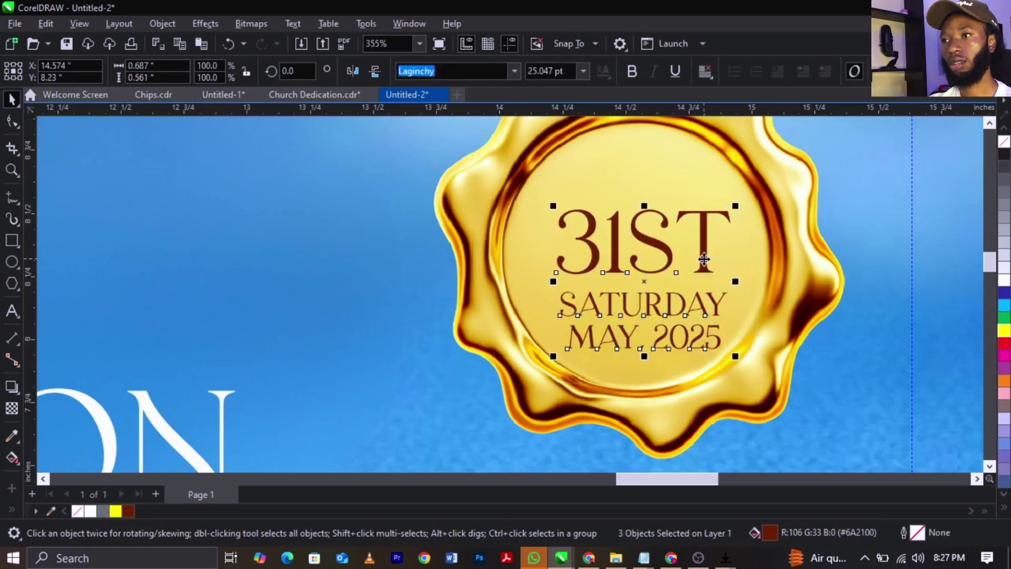
{"action": "left_click_drag", "start_coordinate": [702, 257], "coordinate": [697, 244]}
Step: Move the SATURDAY and MAY, 2025 lines up closer to 31ST
{"action": "left_click", "coordinate": [706, 286]}
{"action": "scroll", "coordinate": [765, 256], "scroll_direction": "up", "scroll_amount": 2}
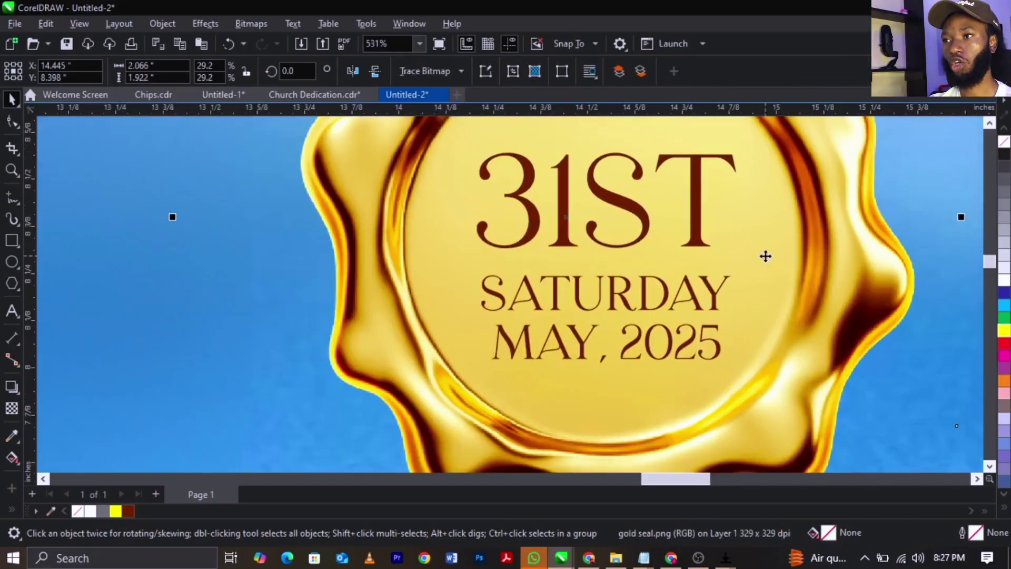
{"action": "scroll", "coordinate": [534, 310], "scroll_direction": "up", "scroll_amount": 3}
{"action": "left_click_drag", "start_coordinate": [537, 287], "coordinate": [523, 262]}
{"action": "scroll", "coordinate": [522, 262], "scroll_direction": "down", "scroll_amount": 2}
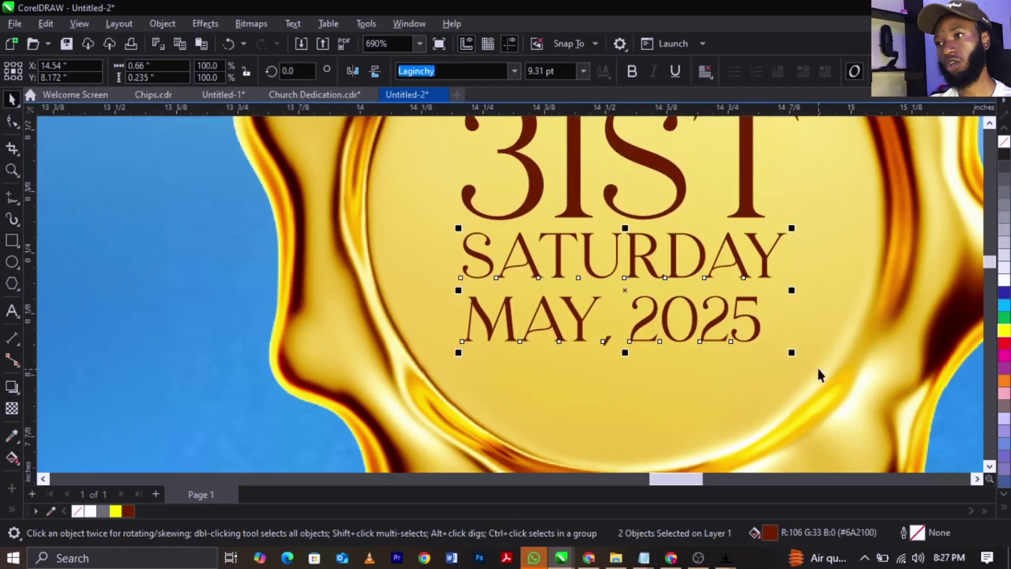
{"action": "left_click", "coordinate": [773, 331]}
Step: Enlarge MAY, 2025 to match SATURDAY and select the seal together with all three date lines
{"action": "left_click", "coordinate": [755, 324]}
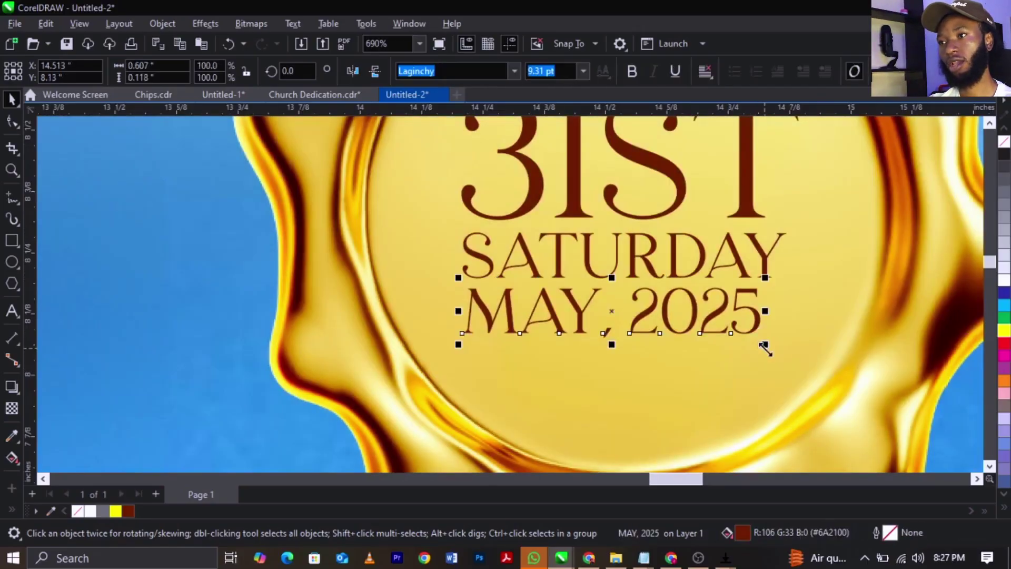
{"action": "left_click_drag", "start_coordinate": [765, 348], "coordinate": [808, 368]}
{"action": "left_click", "coordinate": [763, 276], "text": "shift"}
{"action": "scroll", "coordinate": [743, 226], "scroll_direction": "down", "scroll_amount": 3}
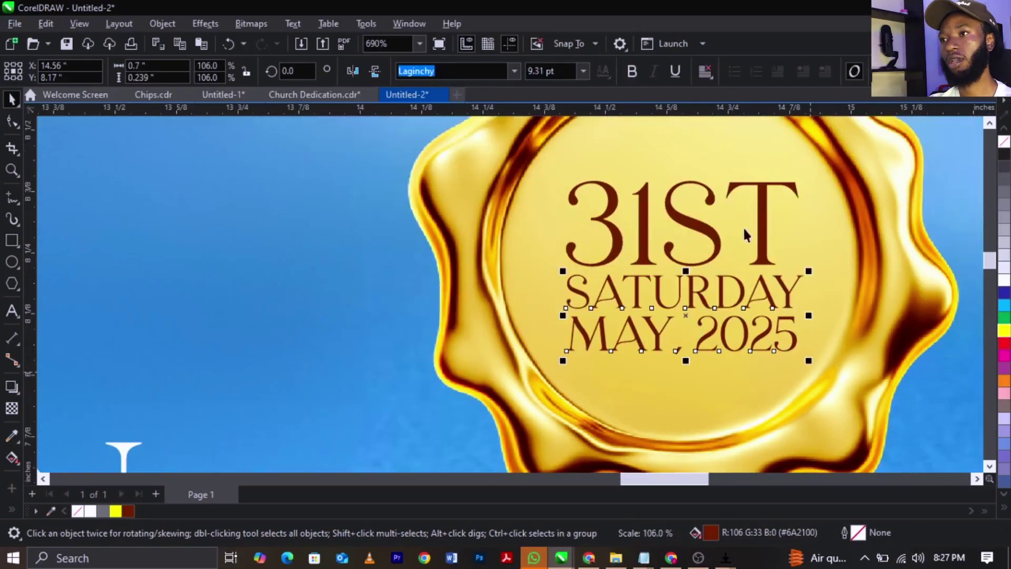
{"action": "left_click", "coordinate": [769, 242], "text": "shift"}
{"action": "left_click", "coordinate": [774, 372]}
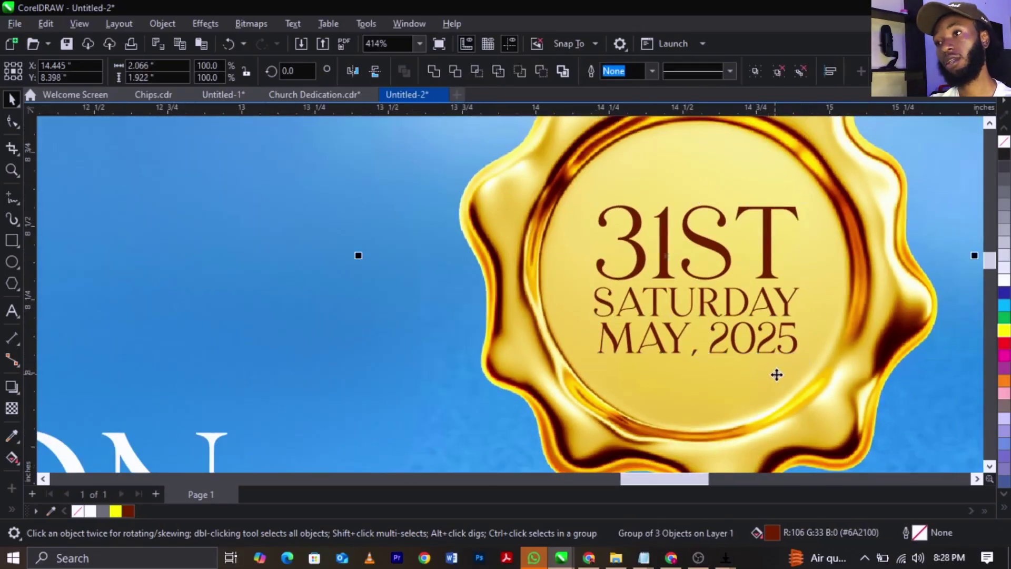
{"action": "scroll", "coordinate": [696, 335], "scroll_direction": "down", "scroll_amount": 3}
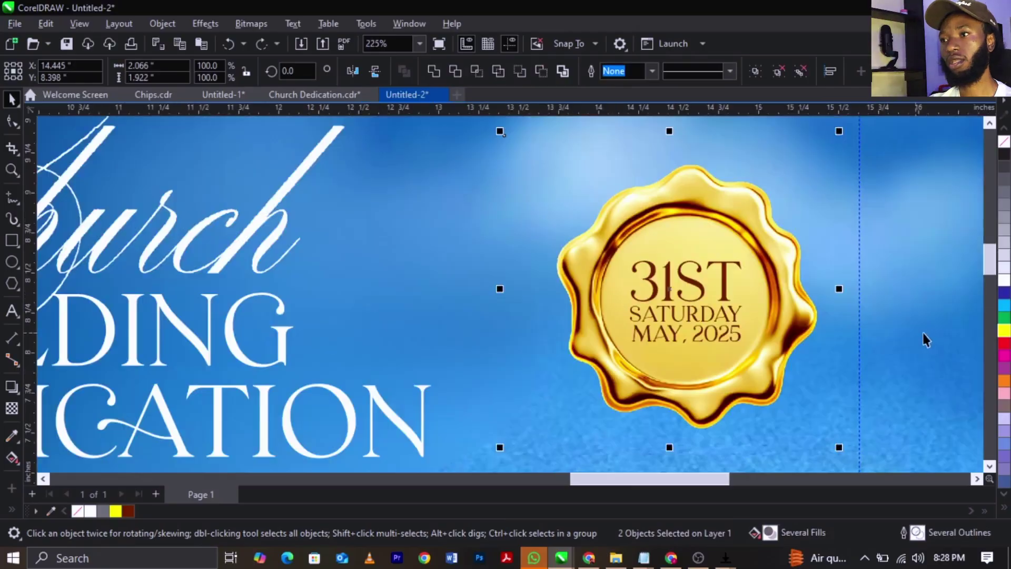
{"action": "left_click", "coordinate": [888, 332]}
Step: Zoom out to the whole page and clear the date selection in Notepad
{"action": "key", "text": "shift+F4"}
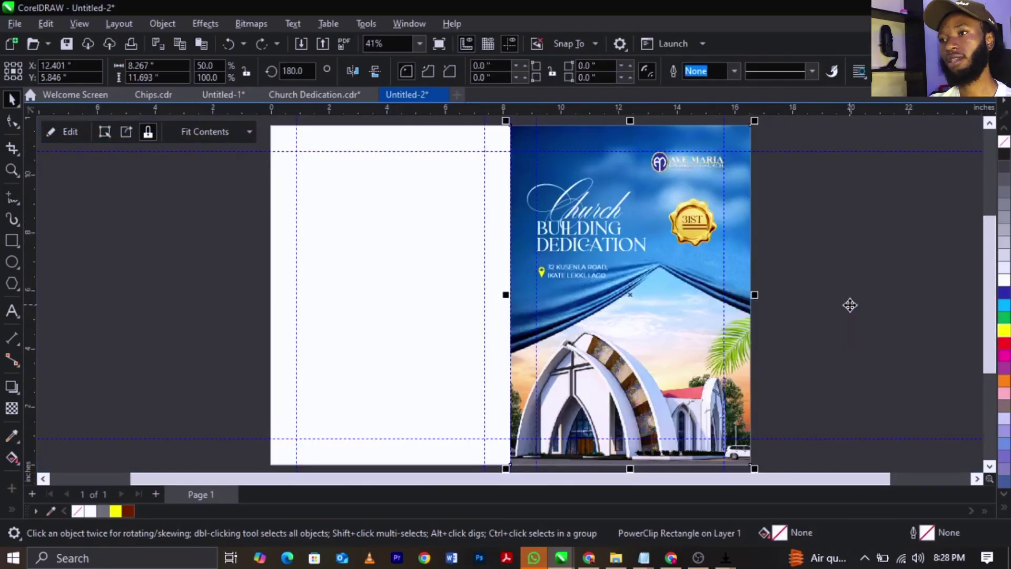
{"action": "left_click", "coordinate": [890, 303]}
{"action": "scroll", "coordinate": [887, 295], "scroll_direction": "down", "scroll_amount": 1}
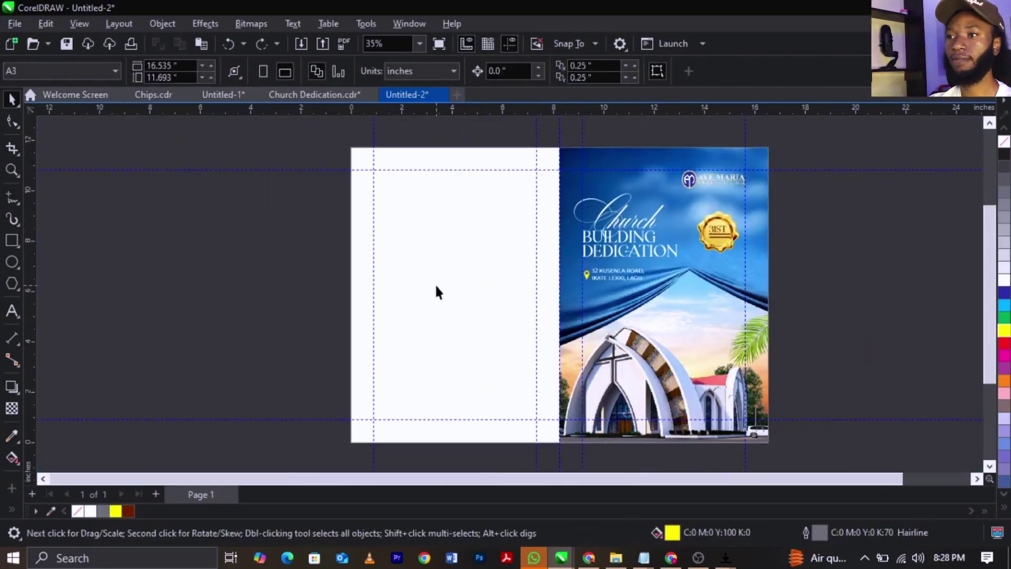
{"action": "scroll", "coordinate": [435, 283], "scroll_direction": "up", "scroll_amount": 1}
{"action": "mouse_move", "coordinate": [645, 556]}
{"action": "left_click", "coordinate": [689, 490]}
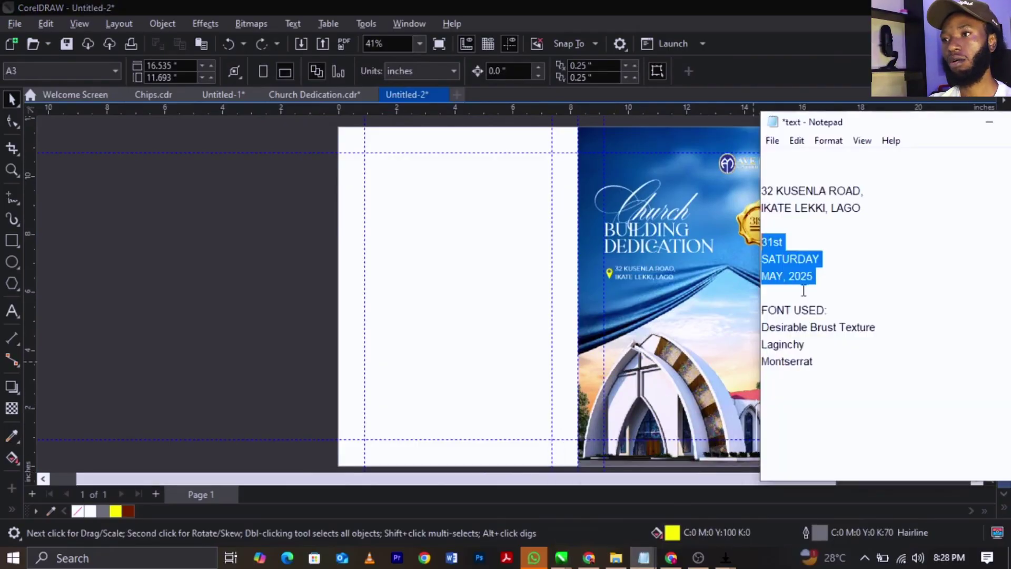
{"action": "left_click", "coordinate": [836, 322]}
{"action": "left_click", "coordinate": [271, 345]}
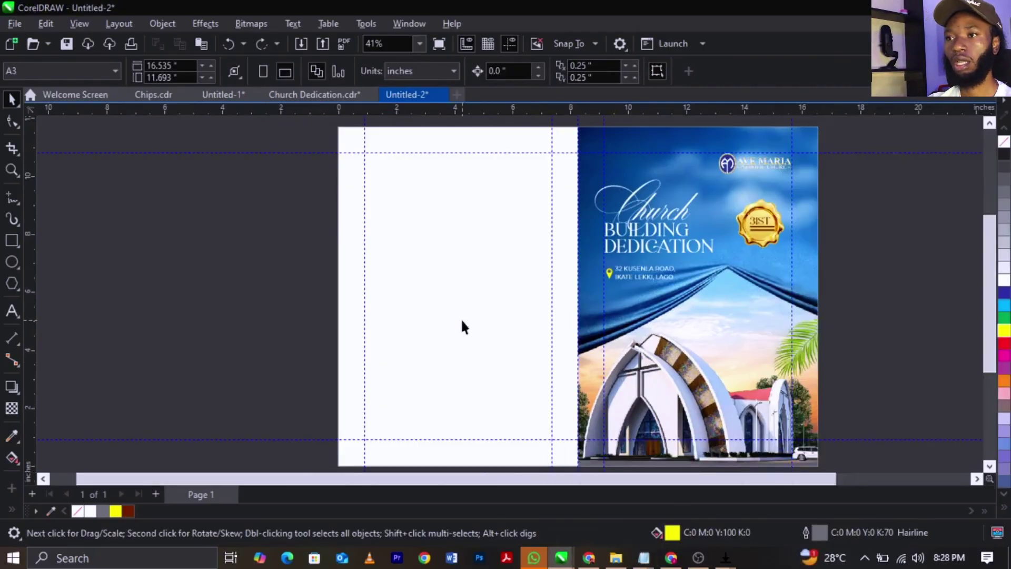
Step: Fill the blank back page with the dark blue sampled from the front poster's sky
{"action": "left_click", "coordinate": [461, 323]}
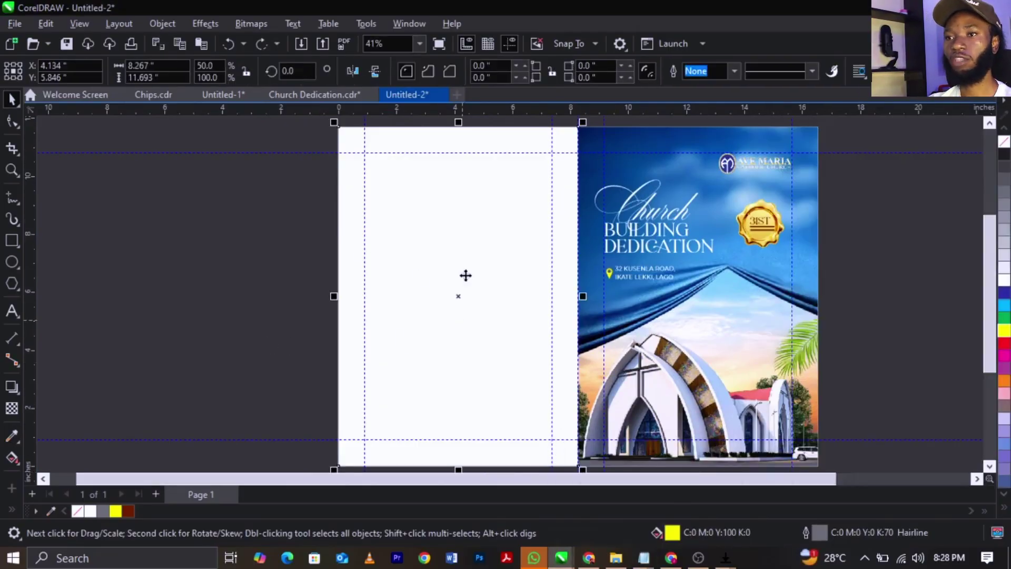
{"action": "left_click", "coordinate": [13, 436]}
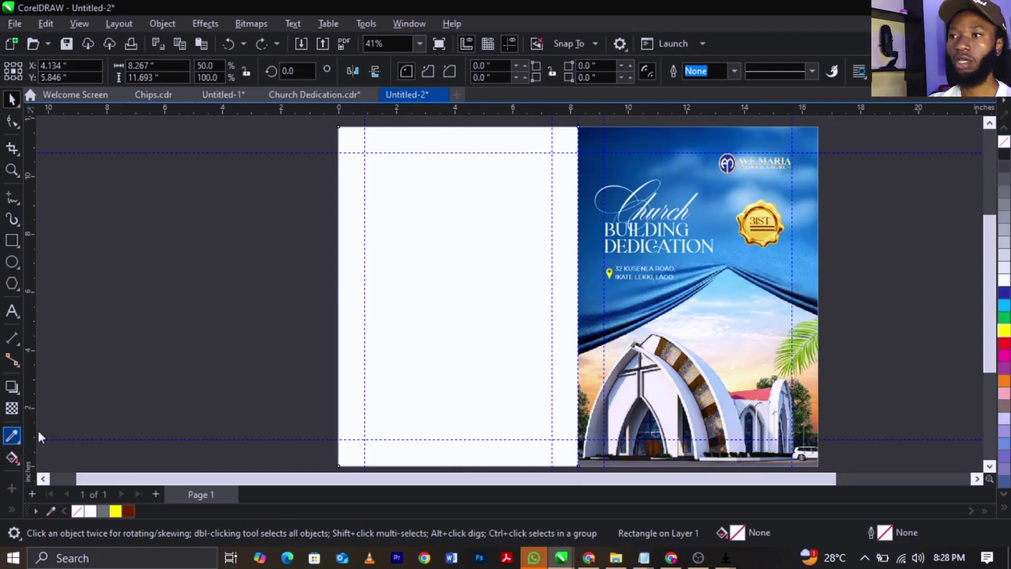
{"action": "left_click", "coordinate": [606, 152]}
{"action": "left_click", "coordinate": [512, 234]}
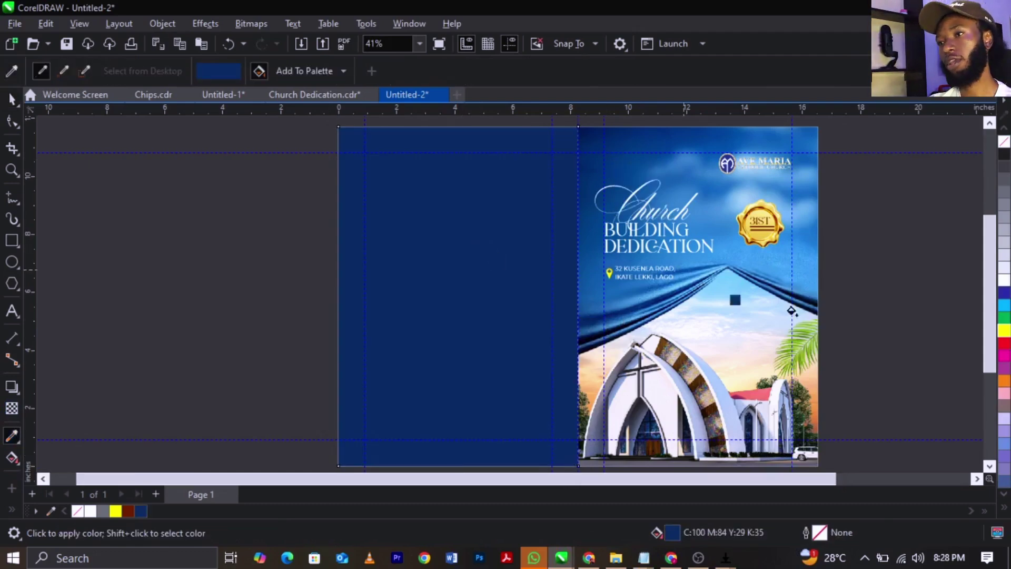
{"action": "key", "text": "space"}
{"action": "left_click", "coordinate": [684, 382]}
Step: Open the poster's PowerClip contents, undo two accidental moves, and finish editing
{"action": "double_click", "coordinate": [685, 382]}
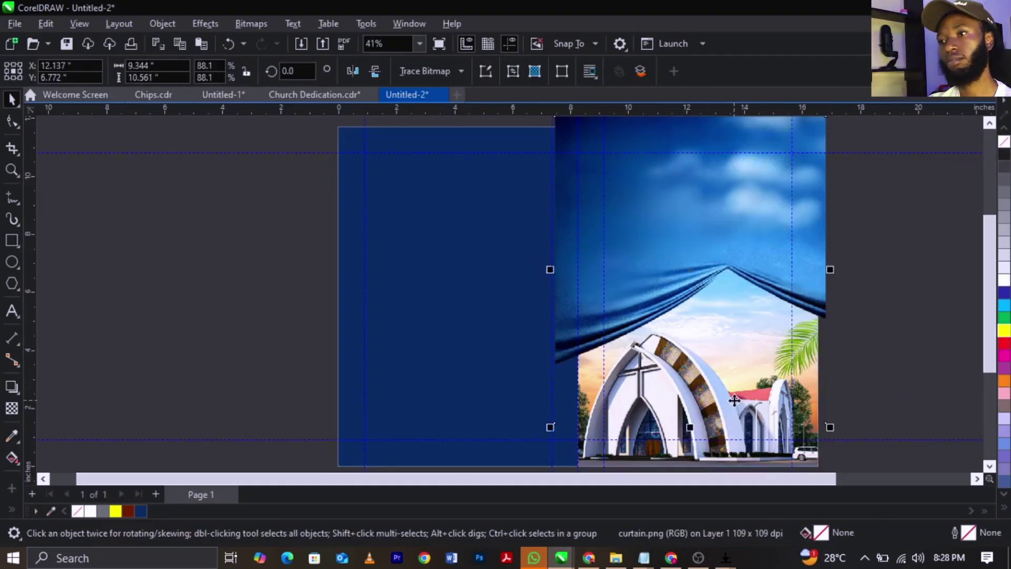
{"action": "left_click_drag", "start_coordinate": [734, 400], "coordinate": [229, 375]}
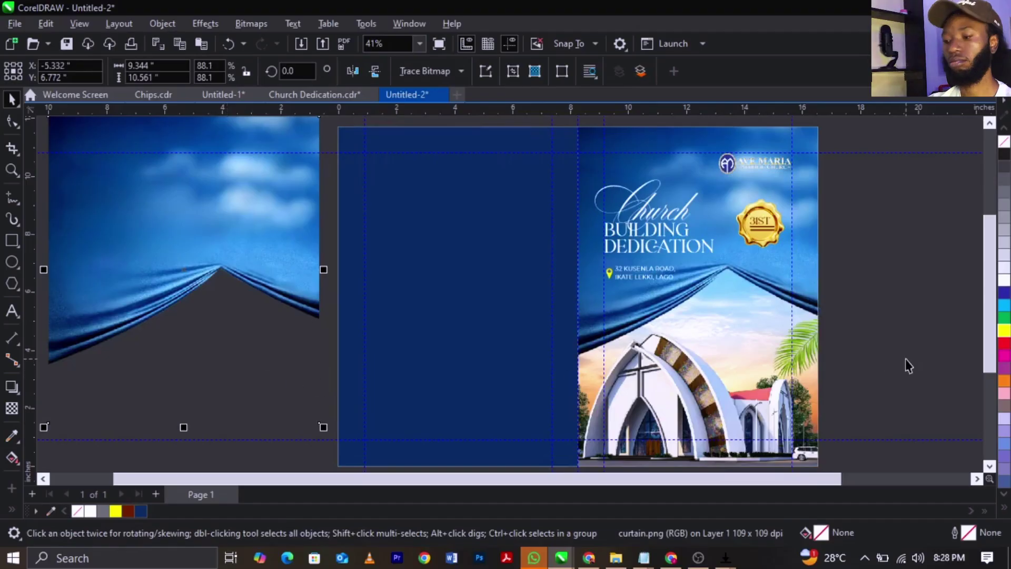
{"action": "key", "text": "ctrl+z"}
{"action": "double_click", "coordinate": [705, 453]}
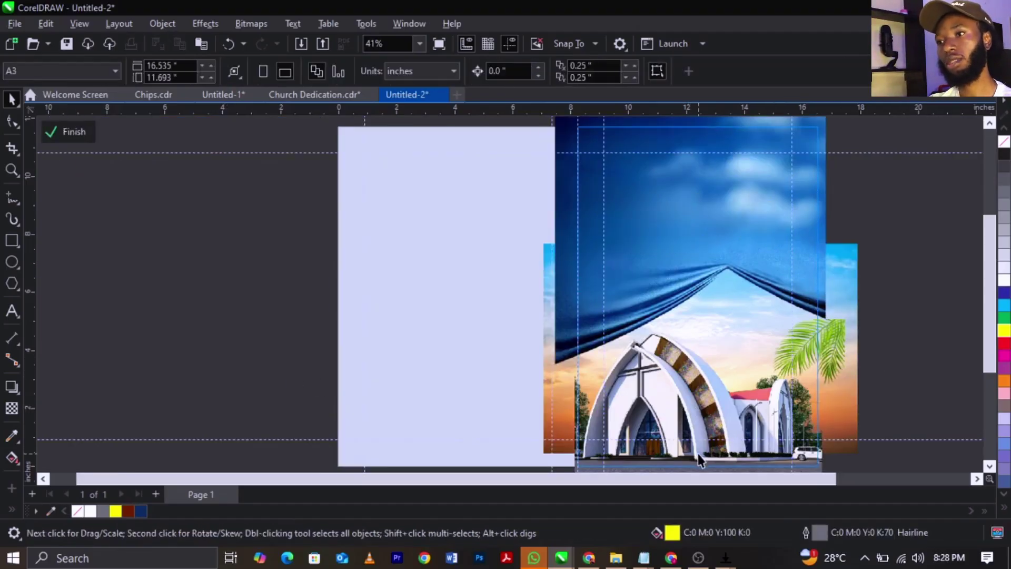
{"action": "left_click_drag", "start_coordinate": [705, 453], "coordinate": [716, 453]}
{"action": "key", "text": "ctrl+z"}
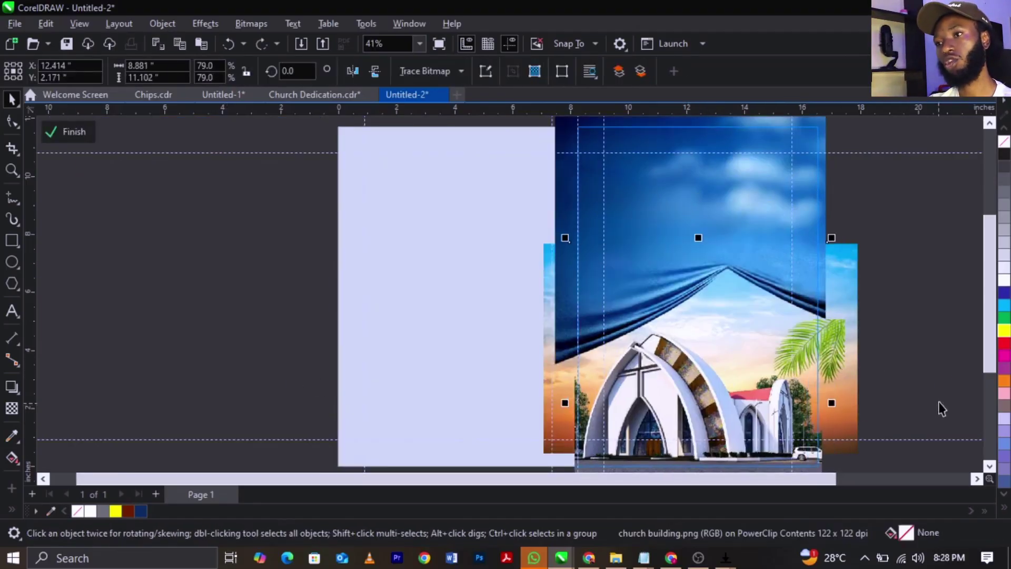
{"action": "left_click", "coordinate": [948, 393], "text": "ctrl"}
Step: Place a copy of the church building picture on the back panel with heavy uniform transparency
{"action": "left_click", "coordinate": [717, 433], "text": "ctrl"}
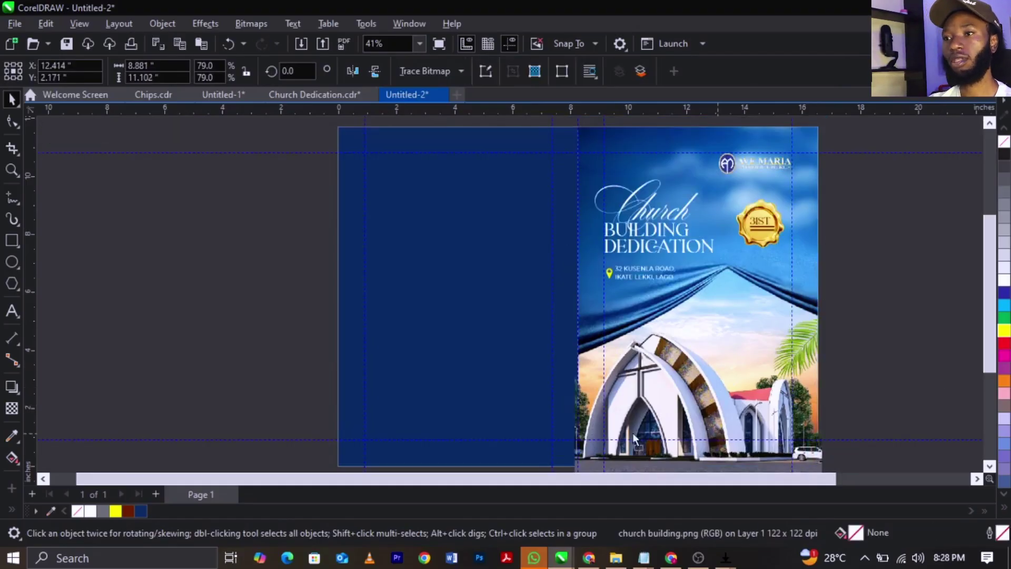
{"action": "left_click_drag", "start_coordinate": [717, 433], "coordinate": [465, 421]}
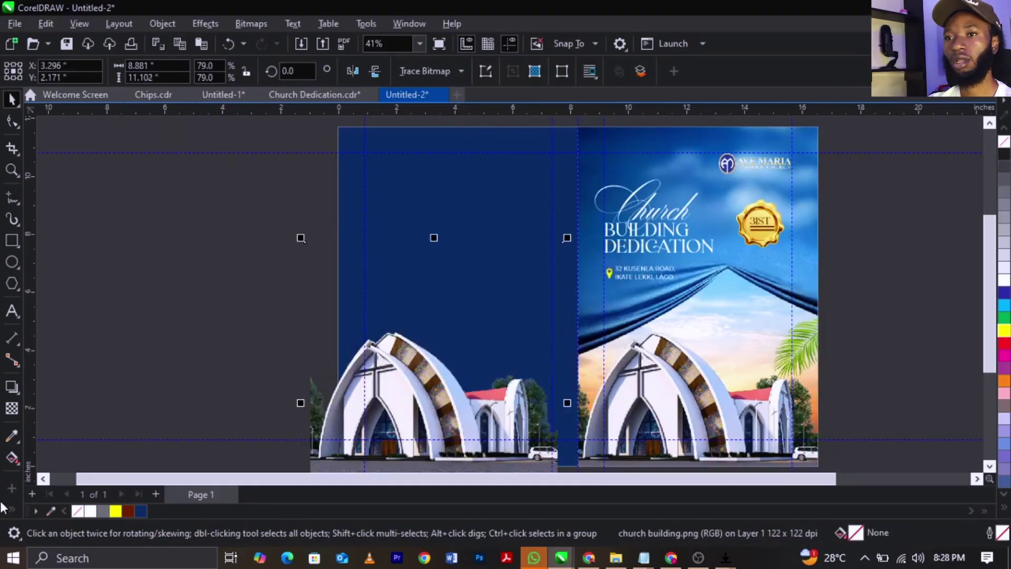
{"action": "left_click", "coordinate": [12, 408]}
{"action": "left_click", "coordinate": [417, 226]}
{"action": "left_click_drag", "start_coordinate": [417, 226], "coordinate": [431, 225]}
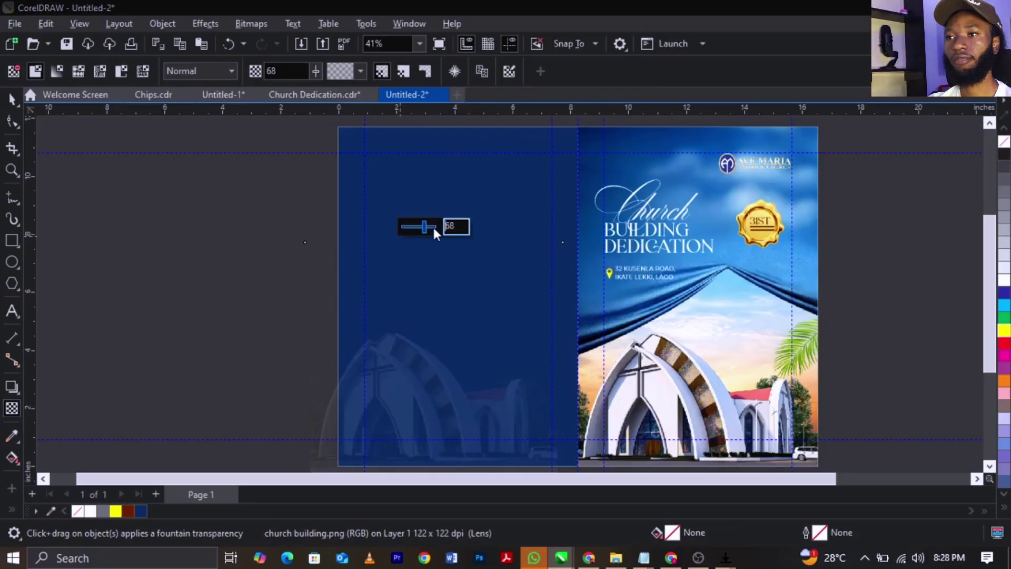
{"action": "key", "text": "space"}
Step: PowerClip the faded church picture inside the blue back rectangle and enlarge it there
{"action": "right_click", "coordinate": [463, 377]}
{"action": "left_click", "coordinate": [524, 321]}
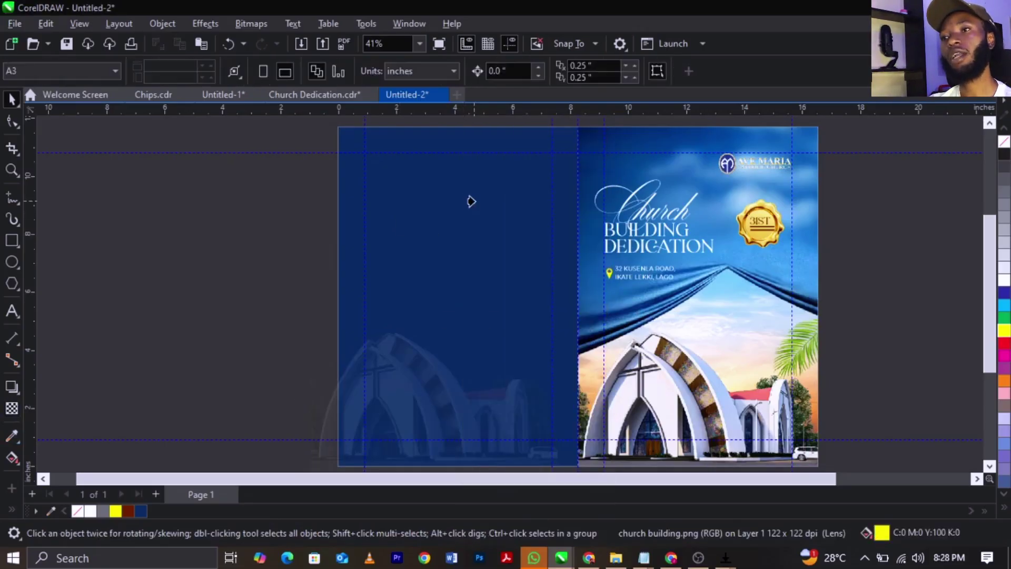
{"action": "left_click", "coordinate": [469, 199]}
{"action": "left_click", "coordinate": [448, 366], "text": "ctrl"}
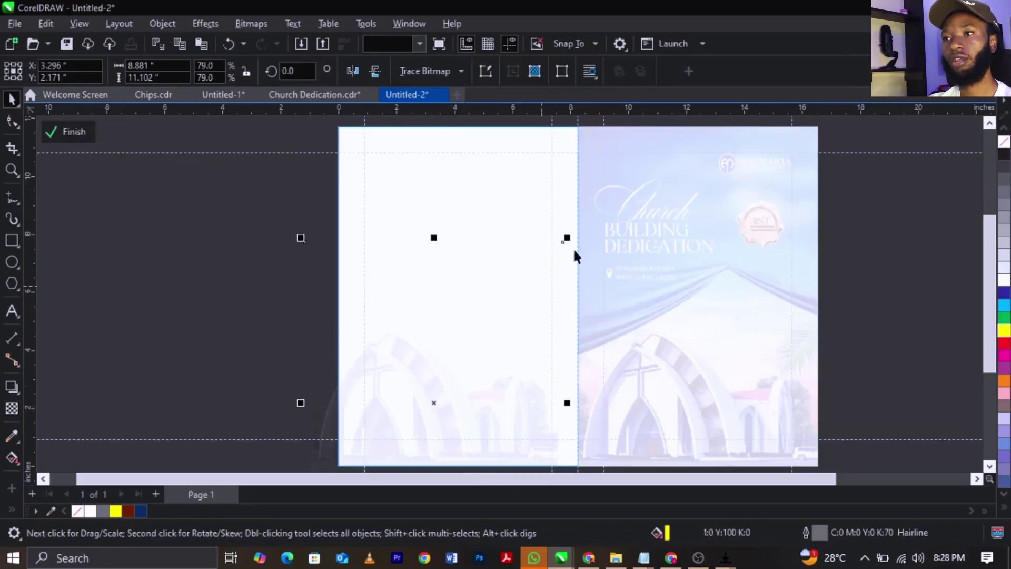
{"action": "left_click_drag", "start_coordinate": [568, 237], "coordinate": [603, 215]}
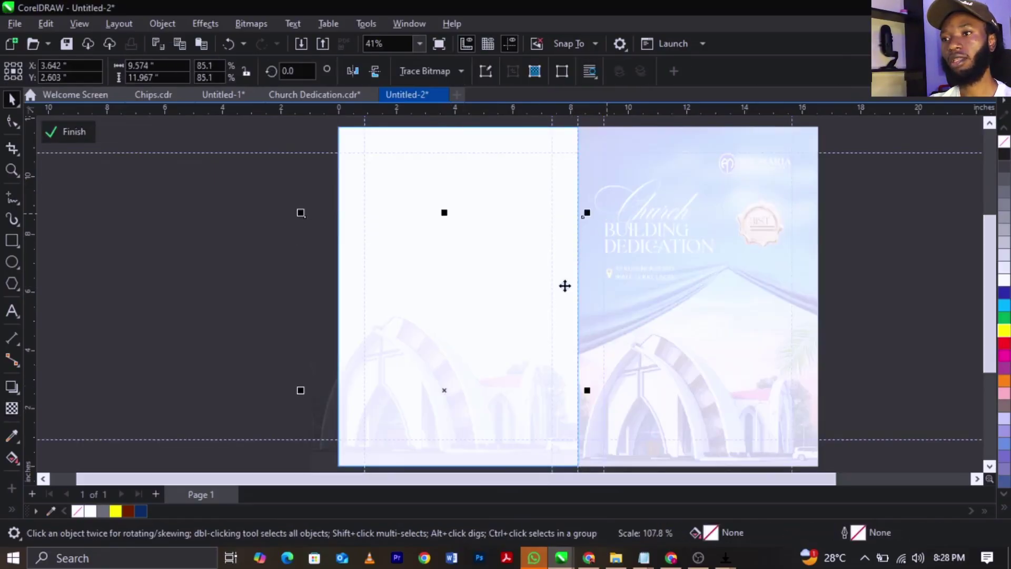
{"action": "left_click", "coordinate": [914, 349], "text": "ctrl"}
{"action": "left_click_drag", "start_coordinate": [293, 144], "coordinate": [718, 271]}
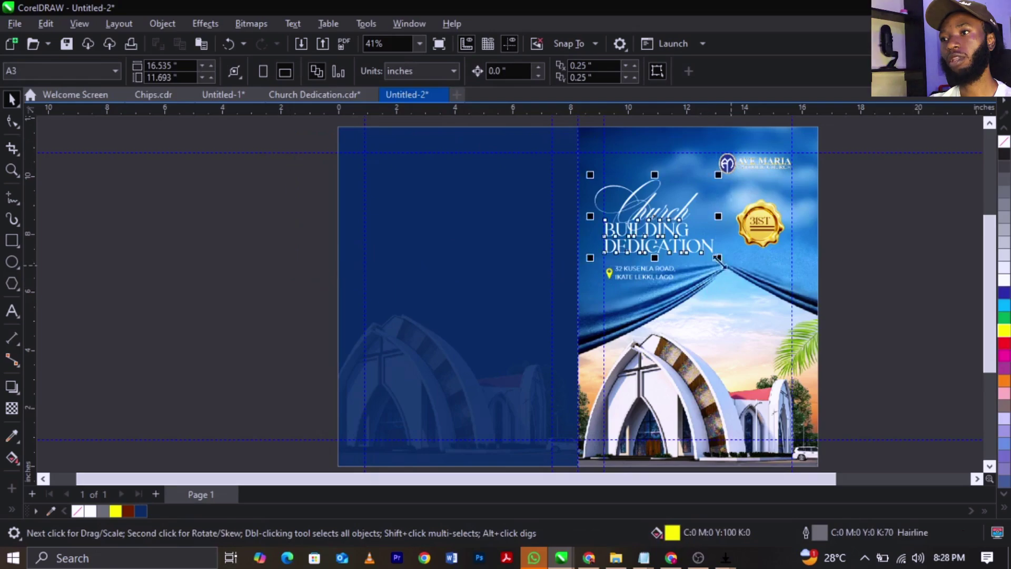
Step: Drag a copy of the Church Building Dedication title onto the back panel and colour it cyan
{"action": "left_click_drag", "start_coordinate": [675, 232], "coordinate": [439, 252]}
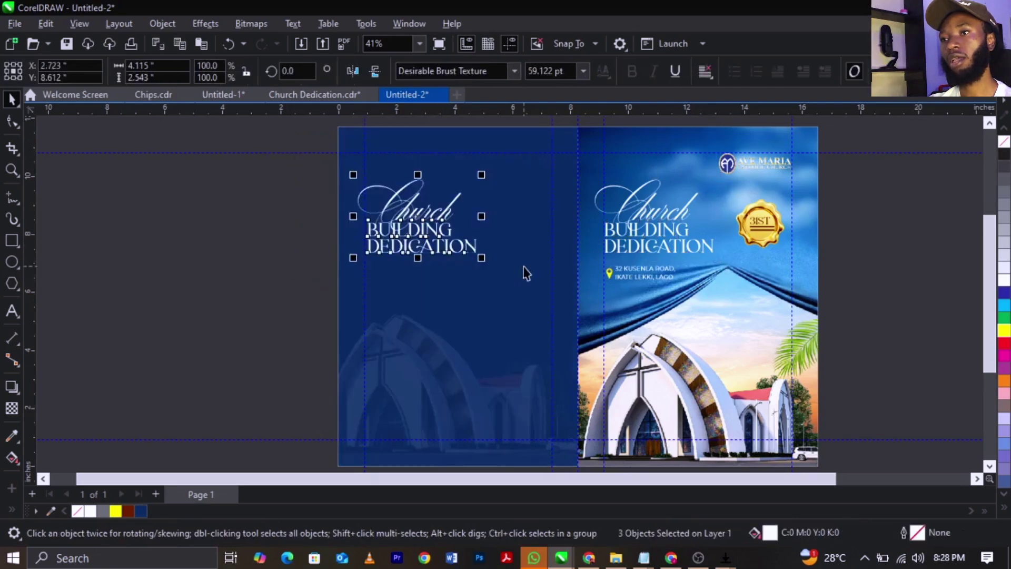
{"action": "left_click", "coordinate": [1004, 305]}
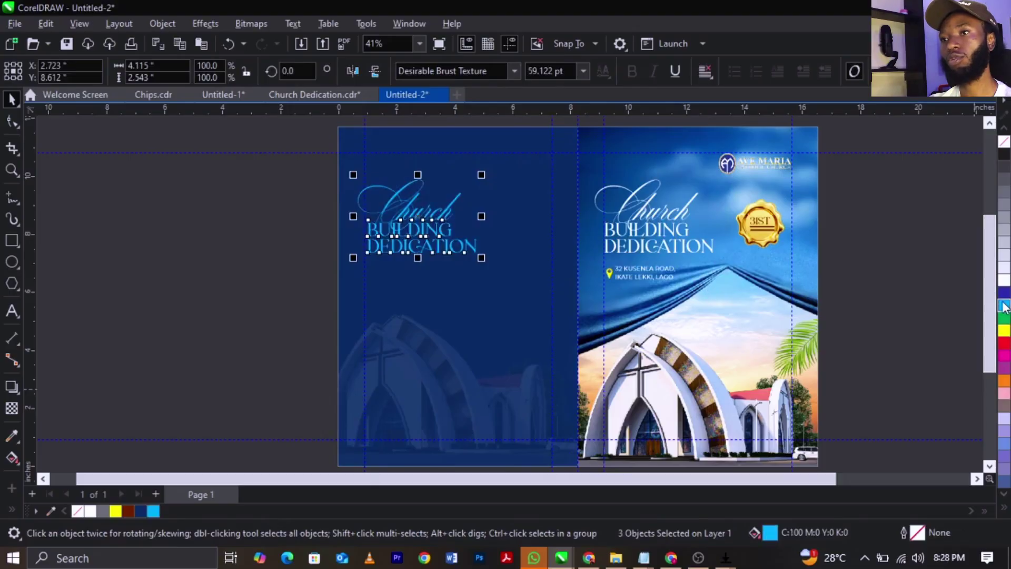
{"action": "left_click", "coordinate": [952, 293]}
{"action": "scroll", "coordinate": [950, 289], "scroll_direction": "right", "scroll_amount": 2}
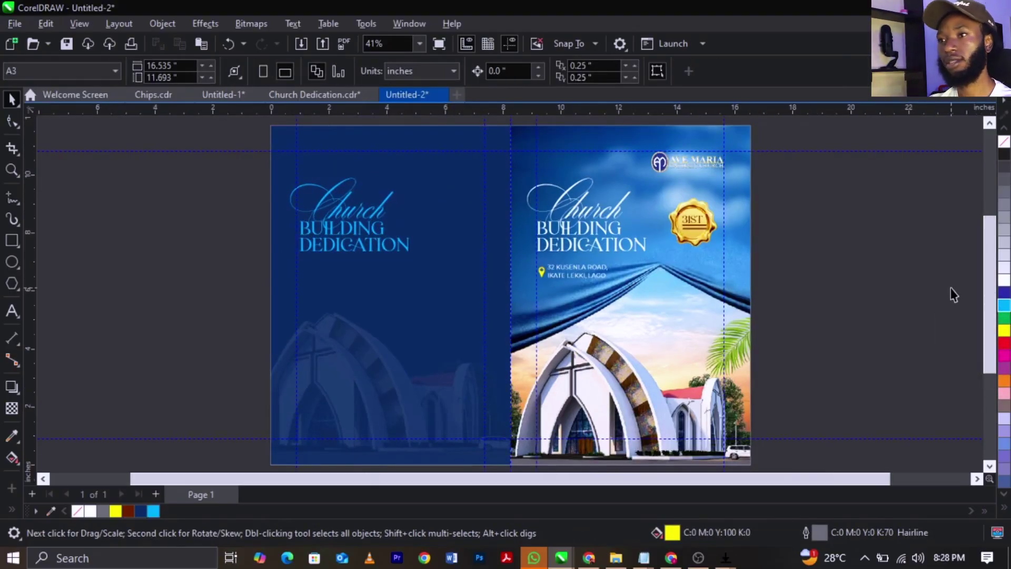
{"action": "key", "text": "ctrl+a"}
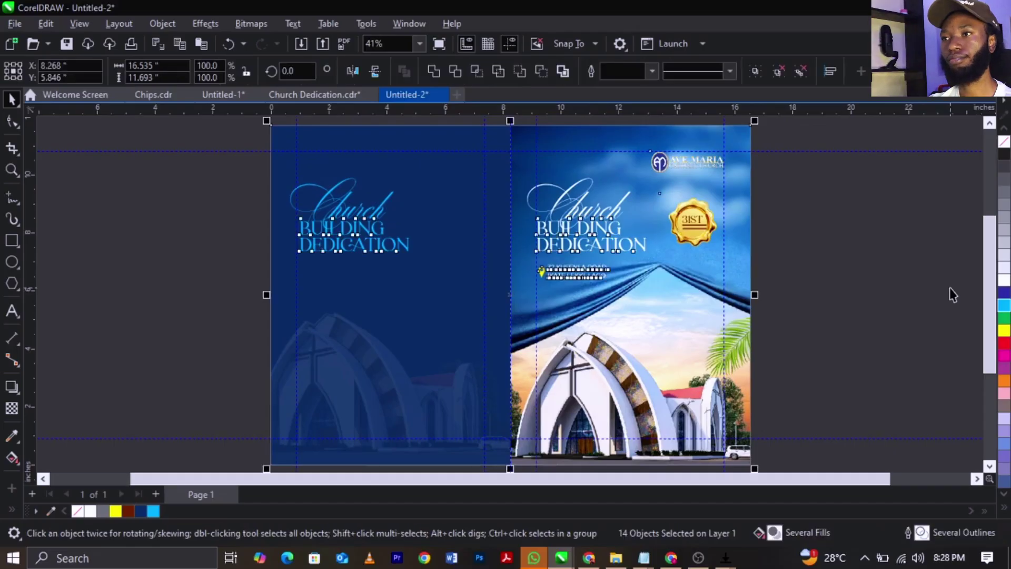
{"action": "left_click", "coordinate": [946, 295]}
Step: View the finished spread in Full Screen Preview (F9), exit it, and minimize CorelDRAW
{"action": "key", "text": "F9"}
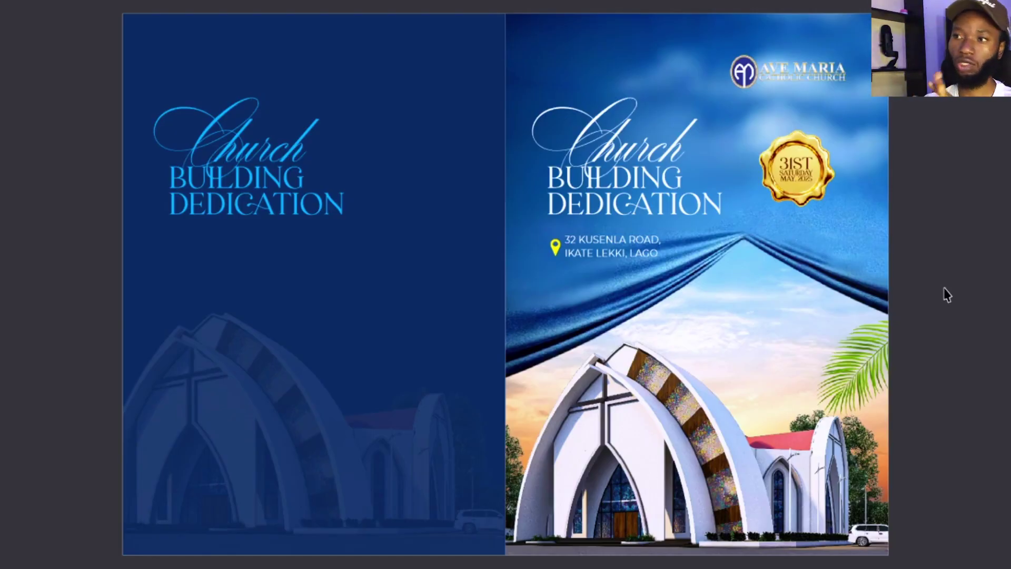
{"action": "left_click", "coordinate": [946, 295]}
{"action": "left_click", "coordinate": [589, 559]}
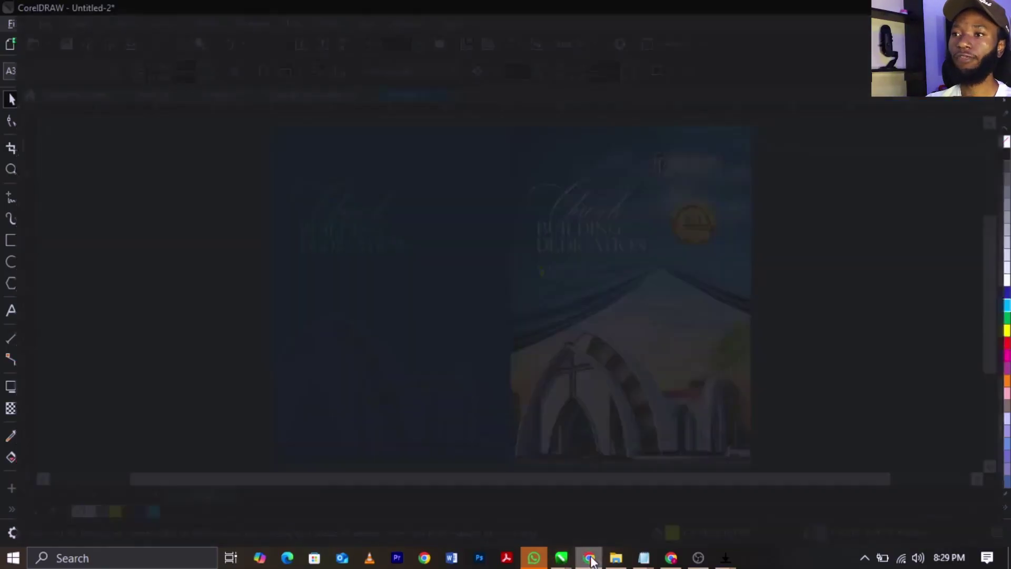
Step: Search Pinterest for 'open curtain' and pick the open curtains suggestion
{"action": "left_click", "coordinate": [87, 11]}
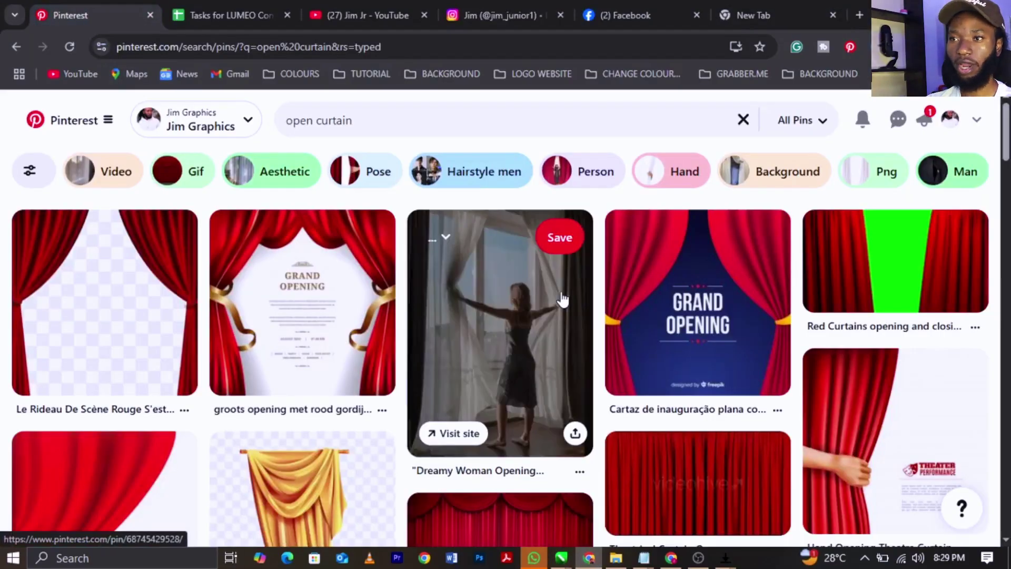
{"action": "scroll", "coordinate": [563, 299], "scroll_direction": "down", "scroll_amount": 5}
{"action": "scroll", "coordinate": [582, 300], "scroll_direction": "up", "scroll_amount": 5}
{"action": "left_click", "coordinate": [491, 125]}
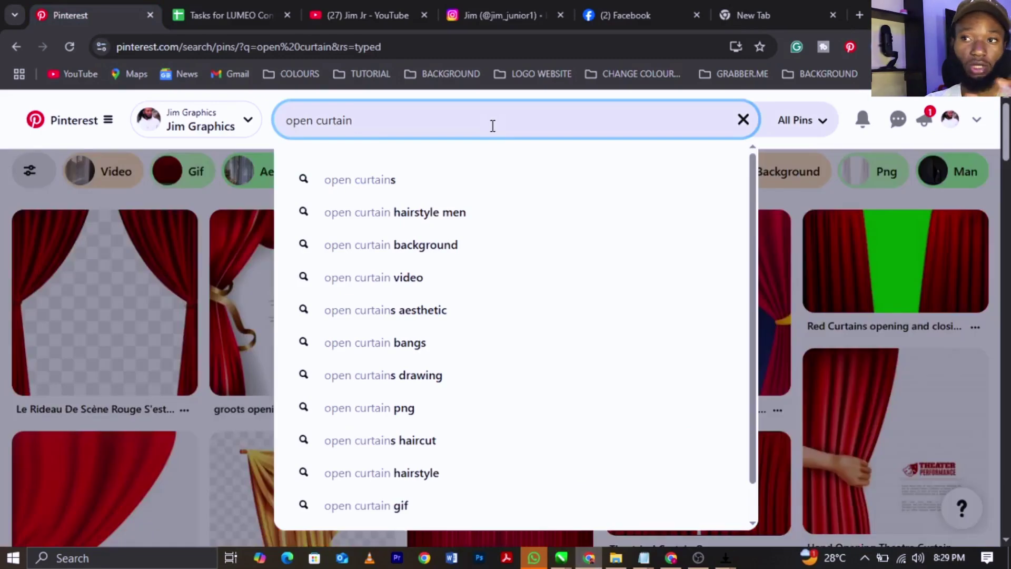
{"action": "key", "text": "ctrl+a"}
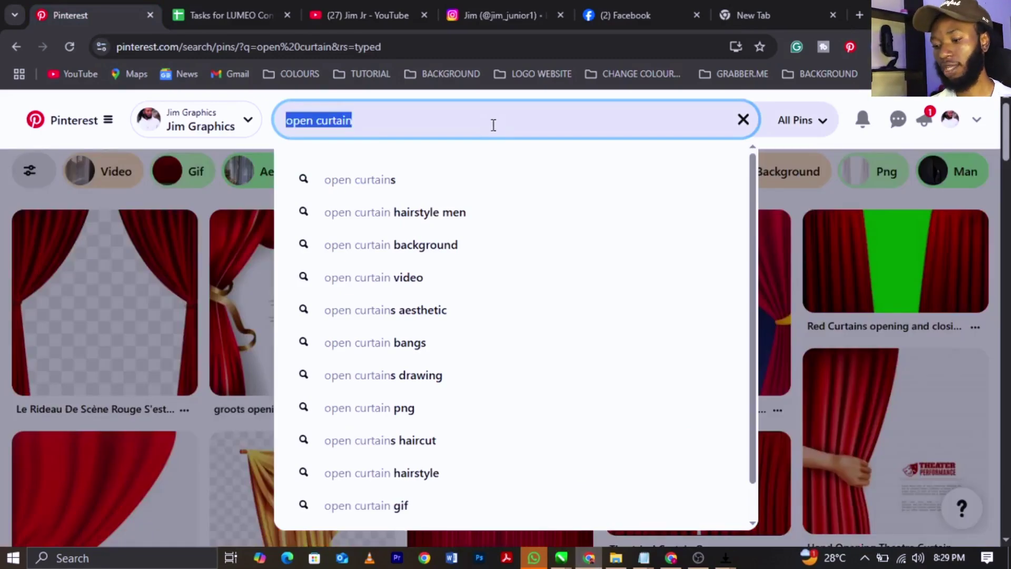
{"action": "type", "text": "open curtain"}
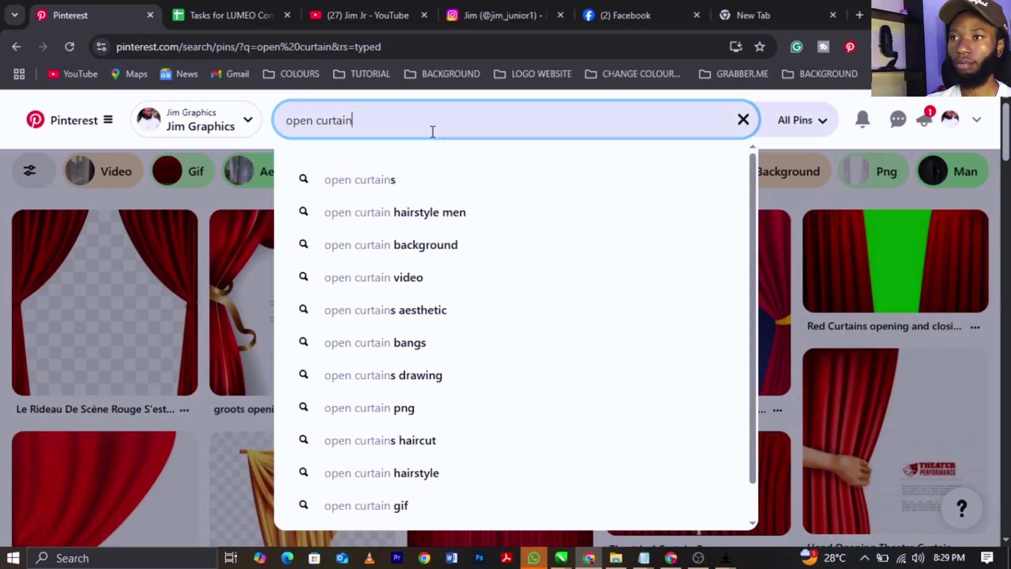
{"action": "left_click", "coordinate": [406, 182]}
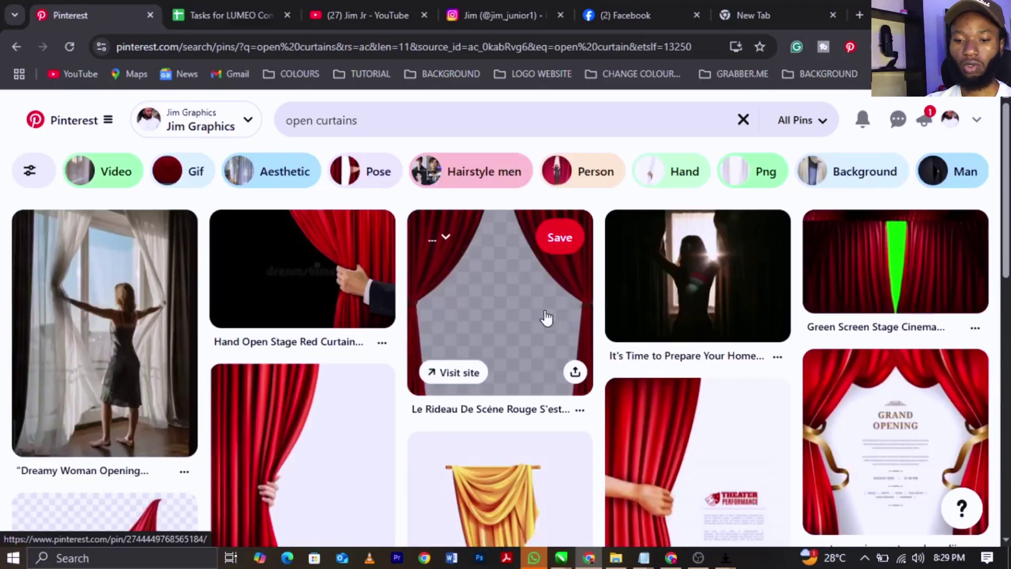
Step: Browse the open curtains pins, then return to CorelDRAW and preview the spread full screen
{"action": "scroll", "coordinate": [695, 377], "scroll_direction": "down", "scroll_amount": 2}
{"action": "scroll", "coordinate": [695, 377], "scroll_direction": "down", "scroll_amount": 15}
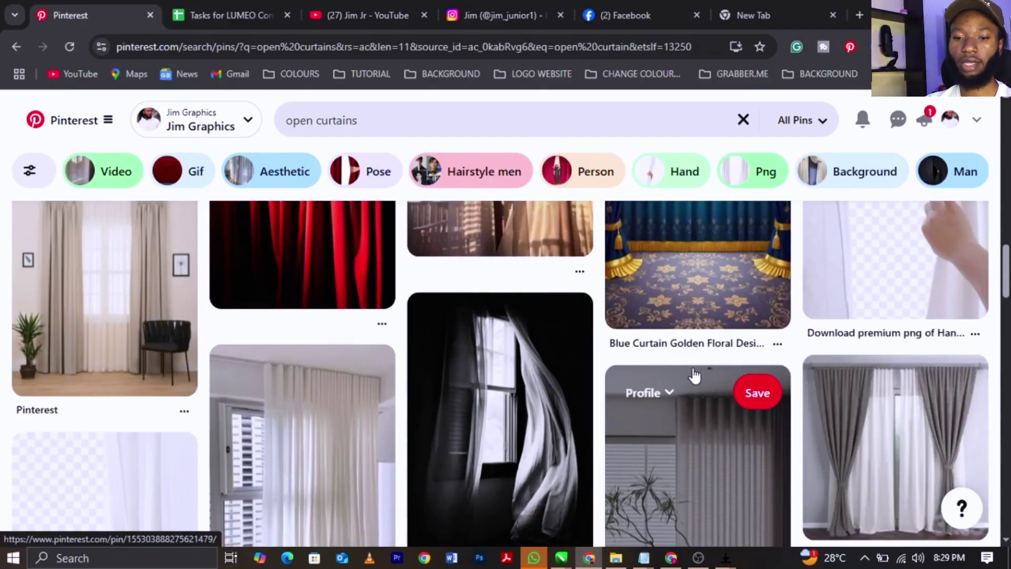
{"action": "scroll", "coordinate": [695, 376], "scroll_direction": "up", "scroll_amount": 5}
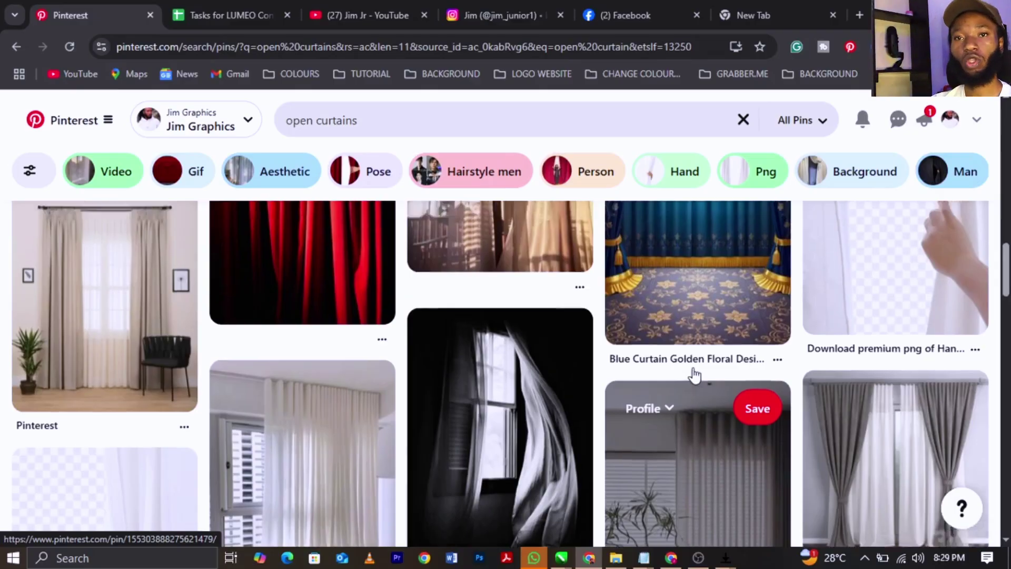
{"action": "scroll", "coordinate": [695, 376], "scroll_direction": "down", "scroll_amount": 15}
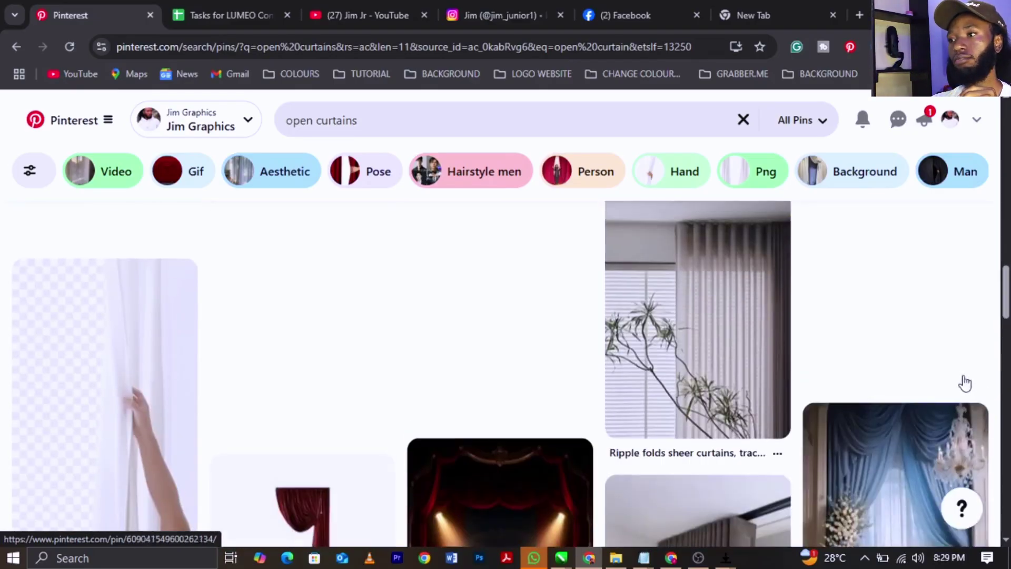
{"action": "scroll", "coordinate": [974, 370], "scroll_direction": "up", "scroll_amount": 8}
{"action": "scroll", "coordinate": [974, 370], "scroll_direction": "up", "scroll_amount": 3}
{"action": "key", "text": "alt+Tab"}
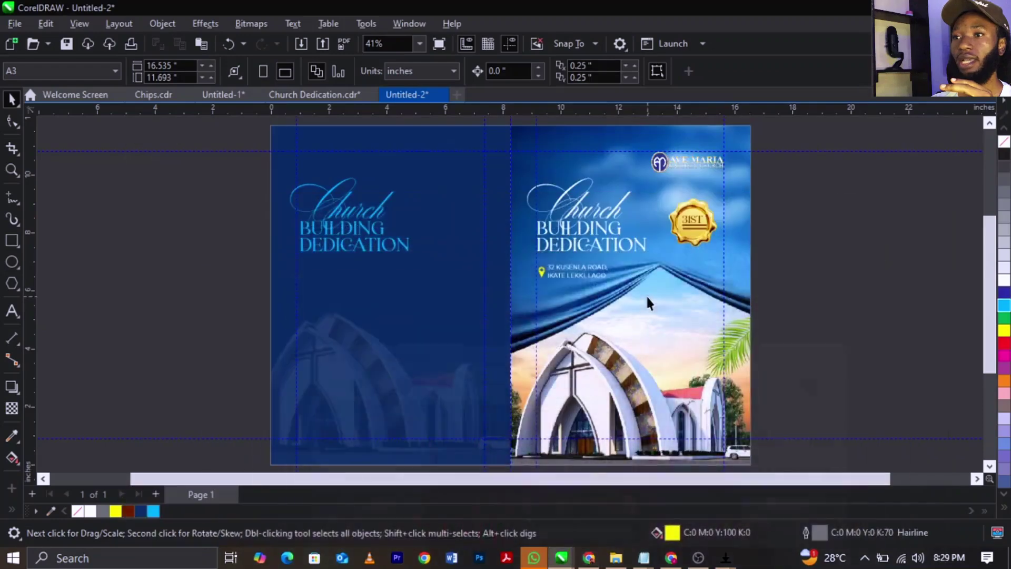
{"action": "key", "text": "F9"}
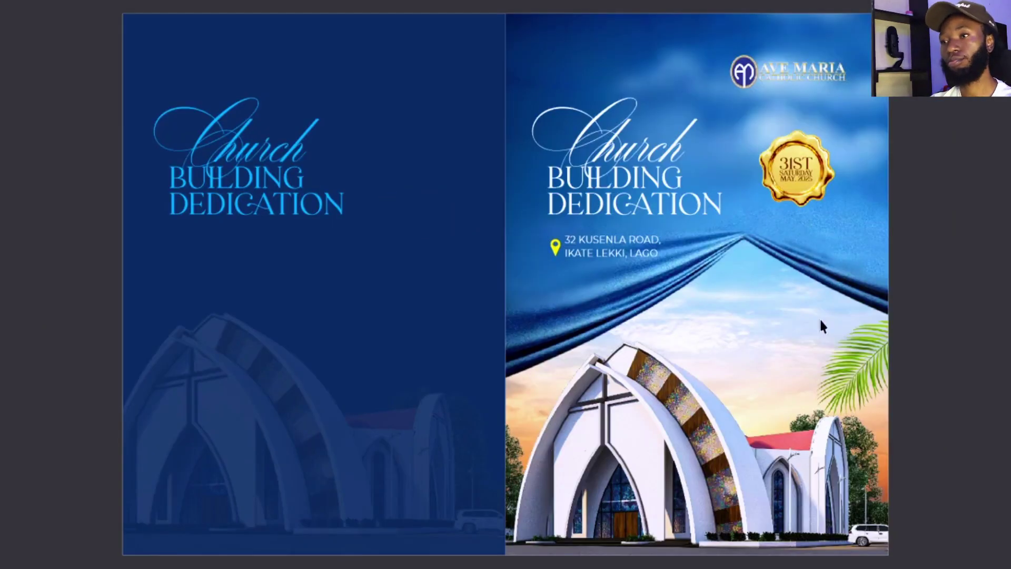